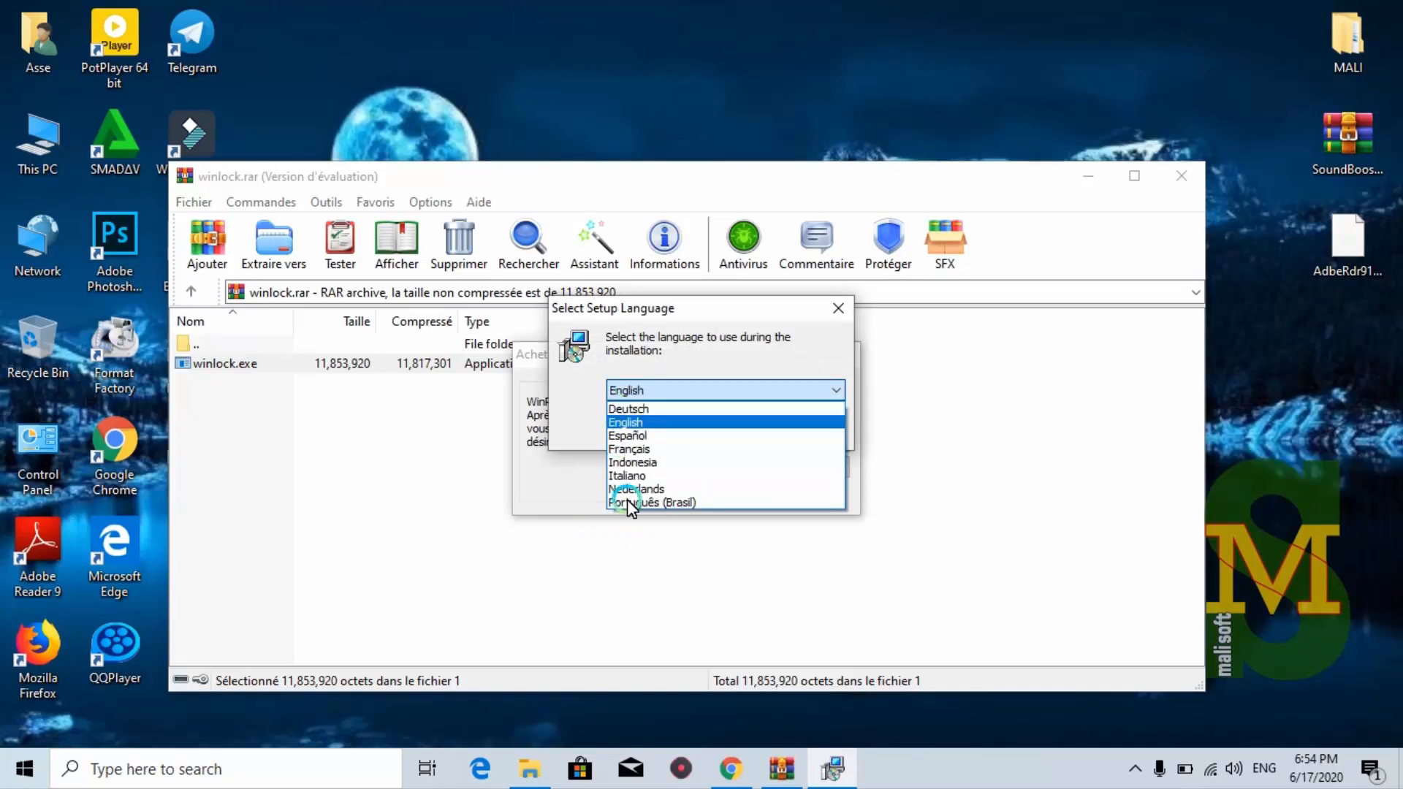
Install WinLock in French into the default folder C:\Program Files (x86)\WinLock
left_click(627, 448)
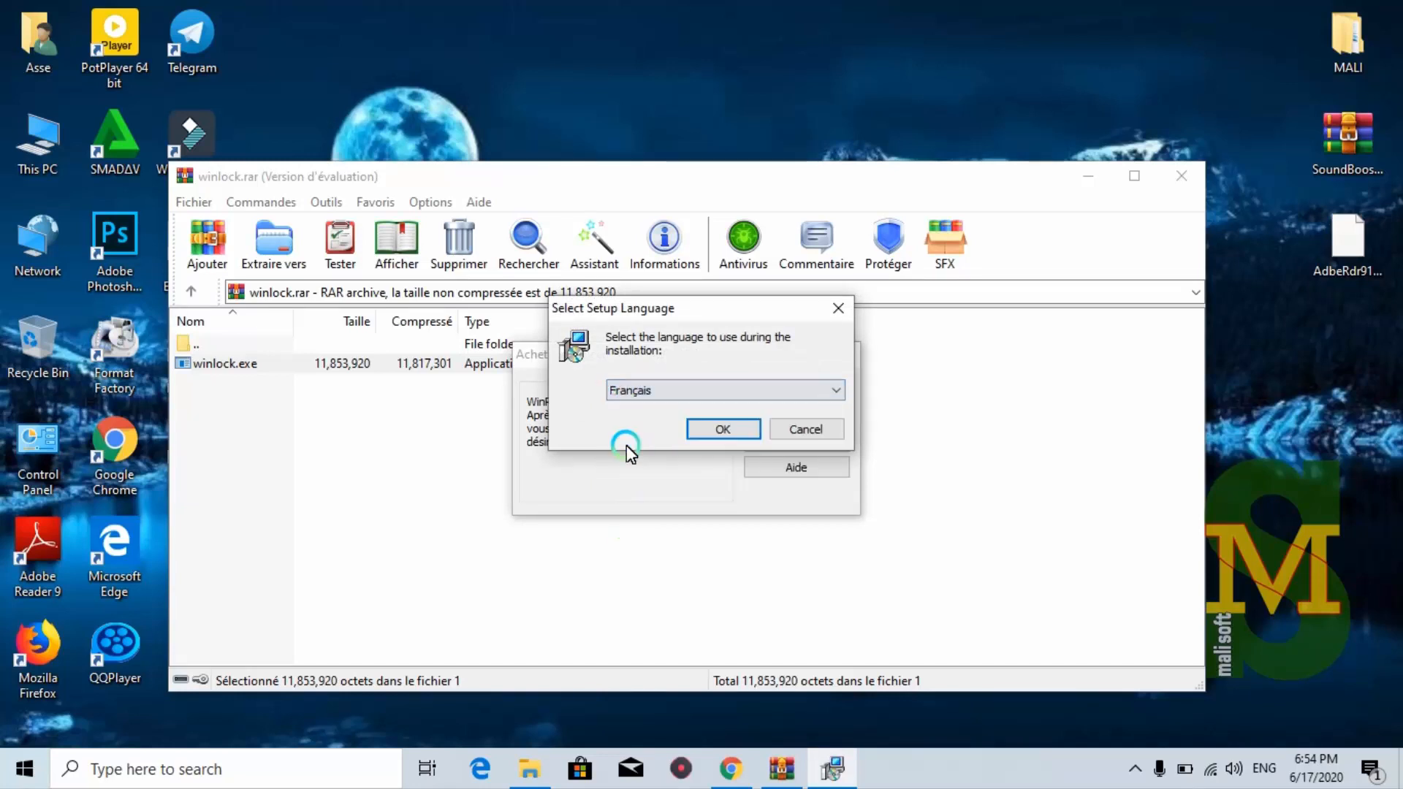
left_click(718, 437)
left_click(834, 551)
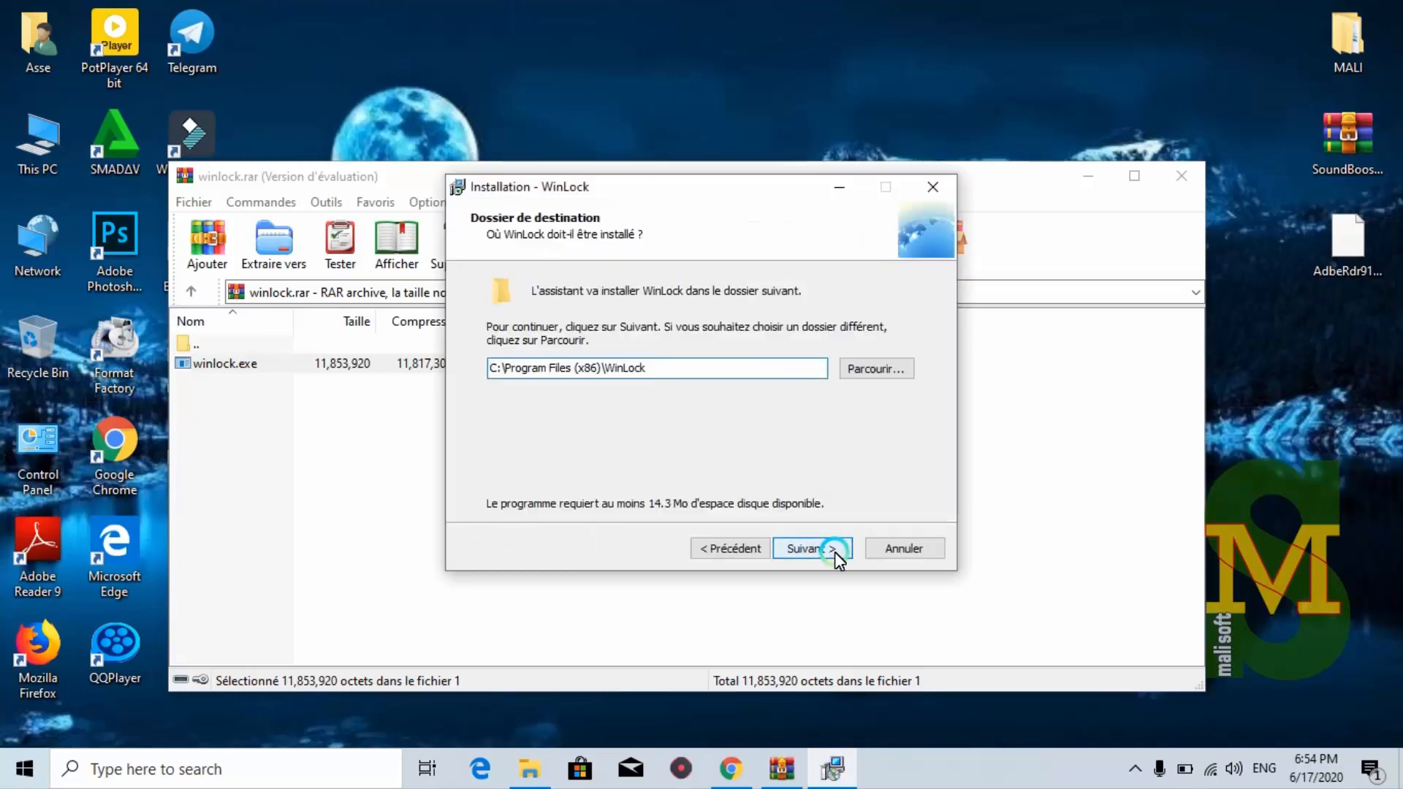
left_click(835, 551)
left_click(835, 551)
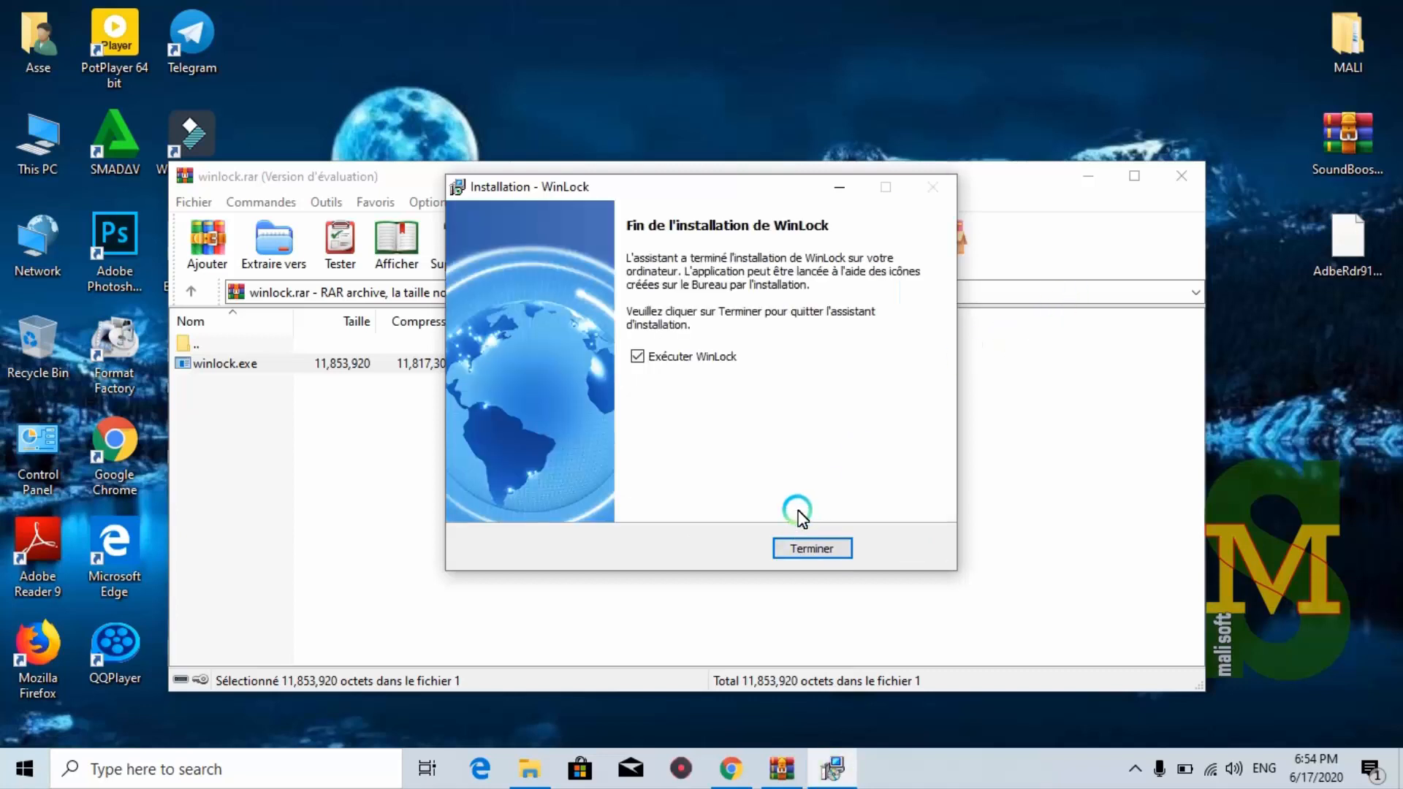
Finish setup to launch WinLock, then dismiss the WinRAR licence reminder and archive window
left_click(806, 550)
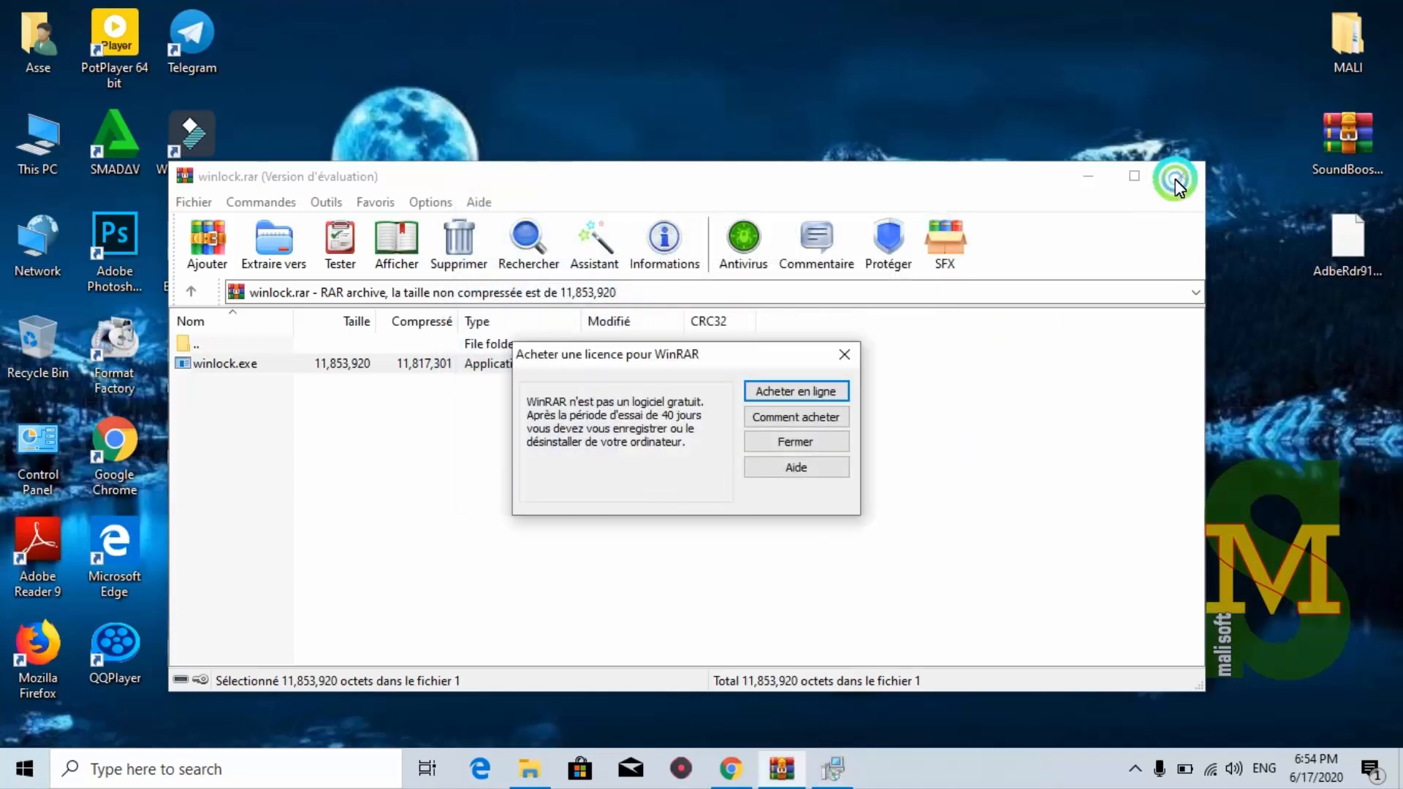
left_click(845, 354)
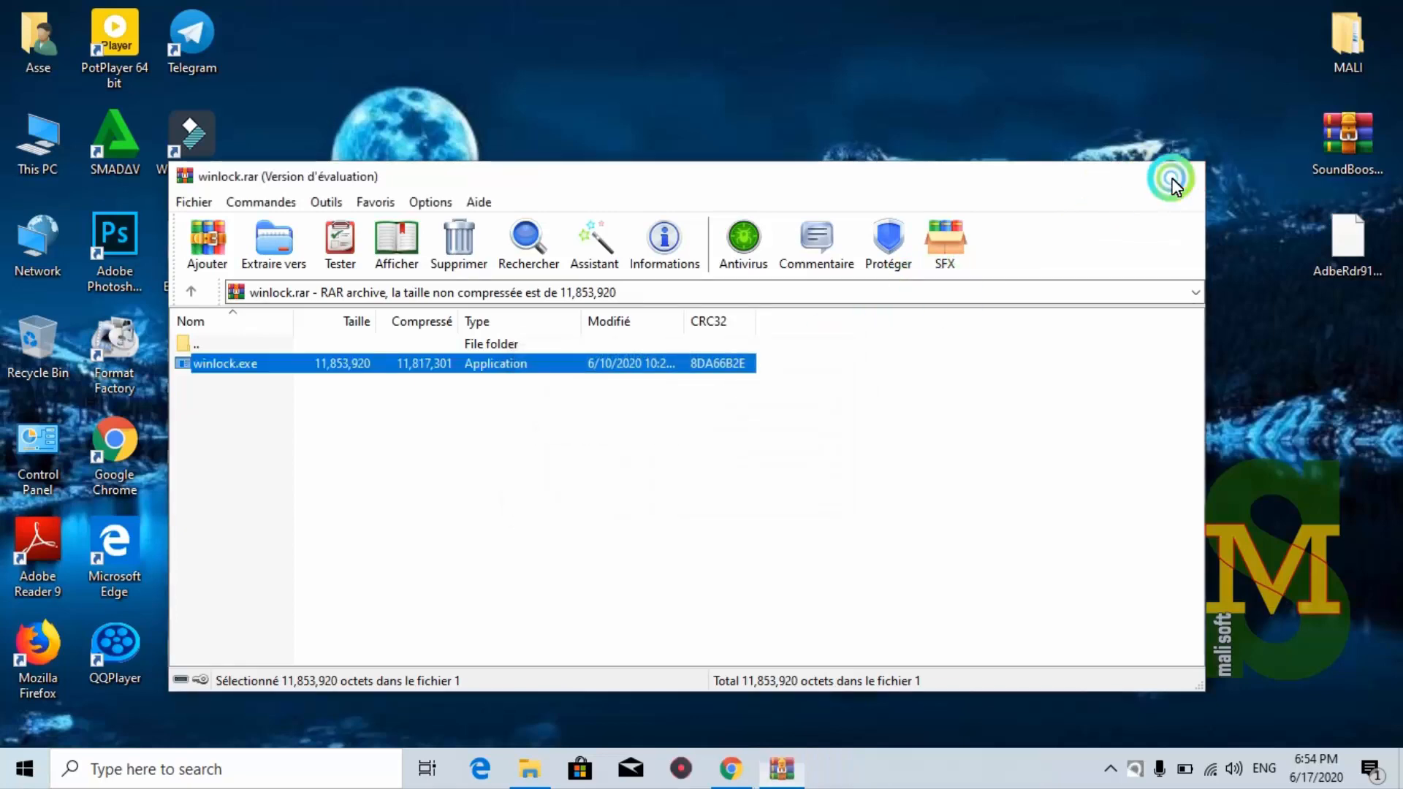
left_click(1173, 183)
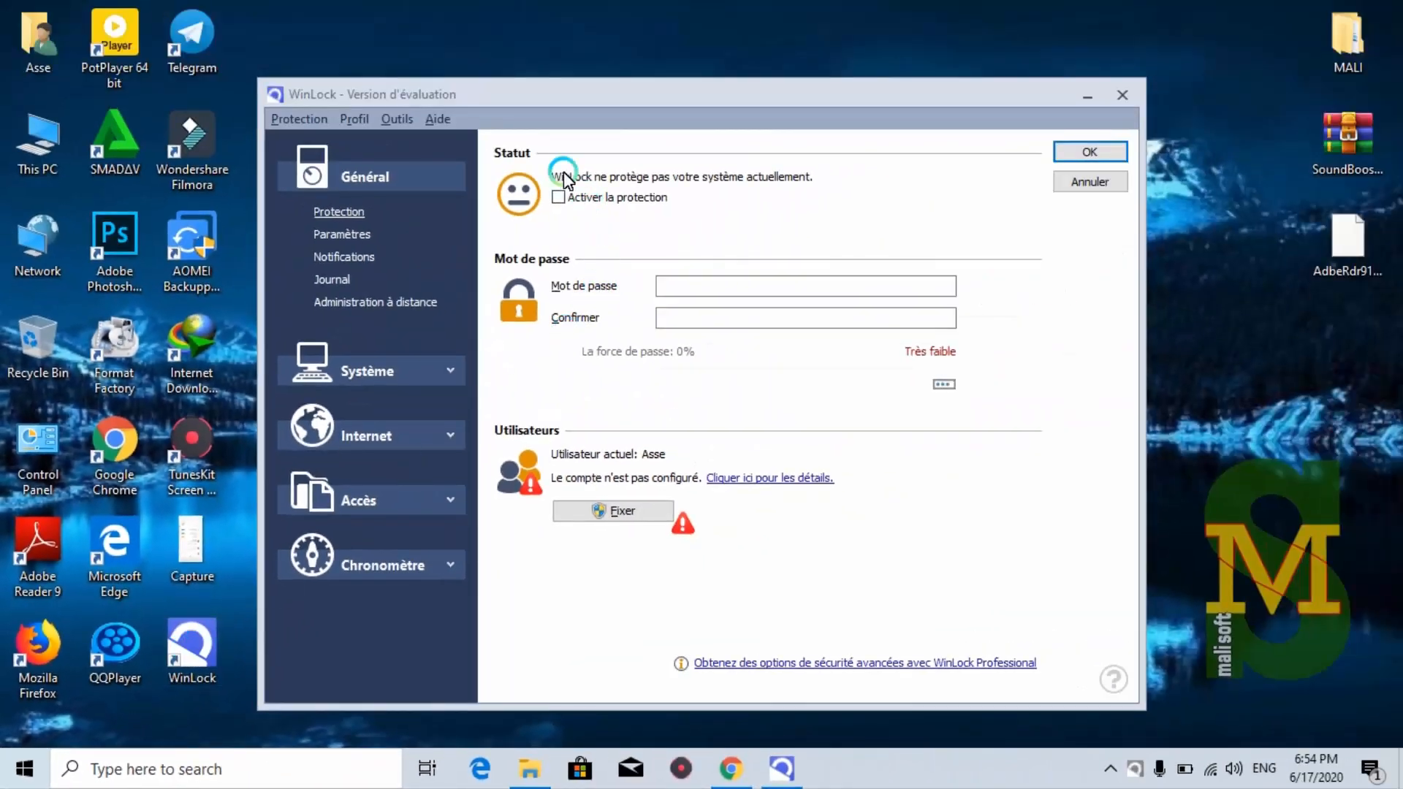
Enter and confirm the protection password, then switch on Activer la protection
left_click_drag(509, 91, 624, 86)
left_click(792, 283)
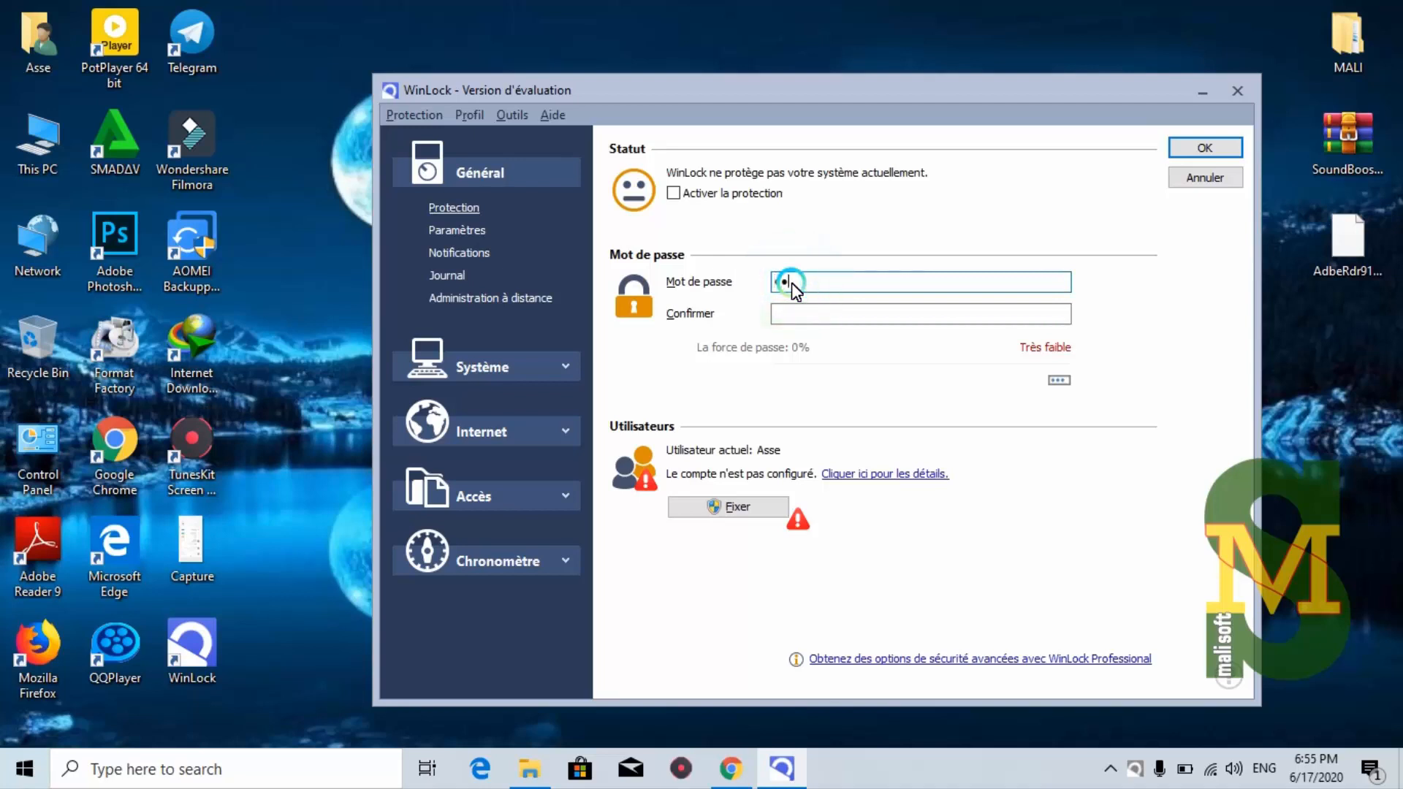
type("••••••••")
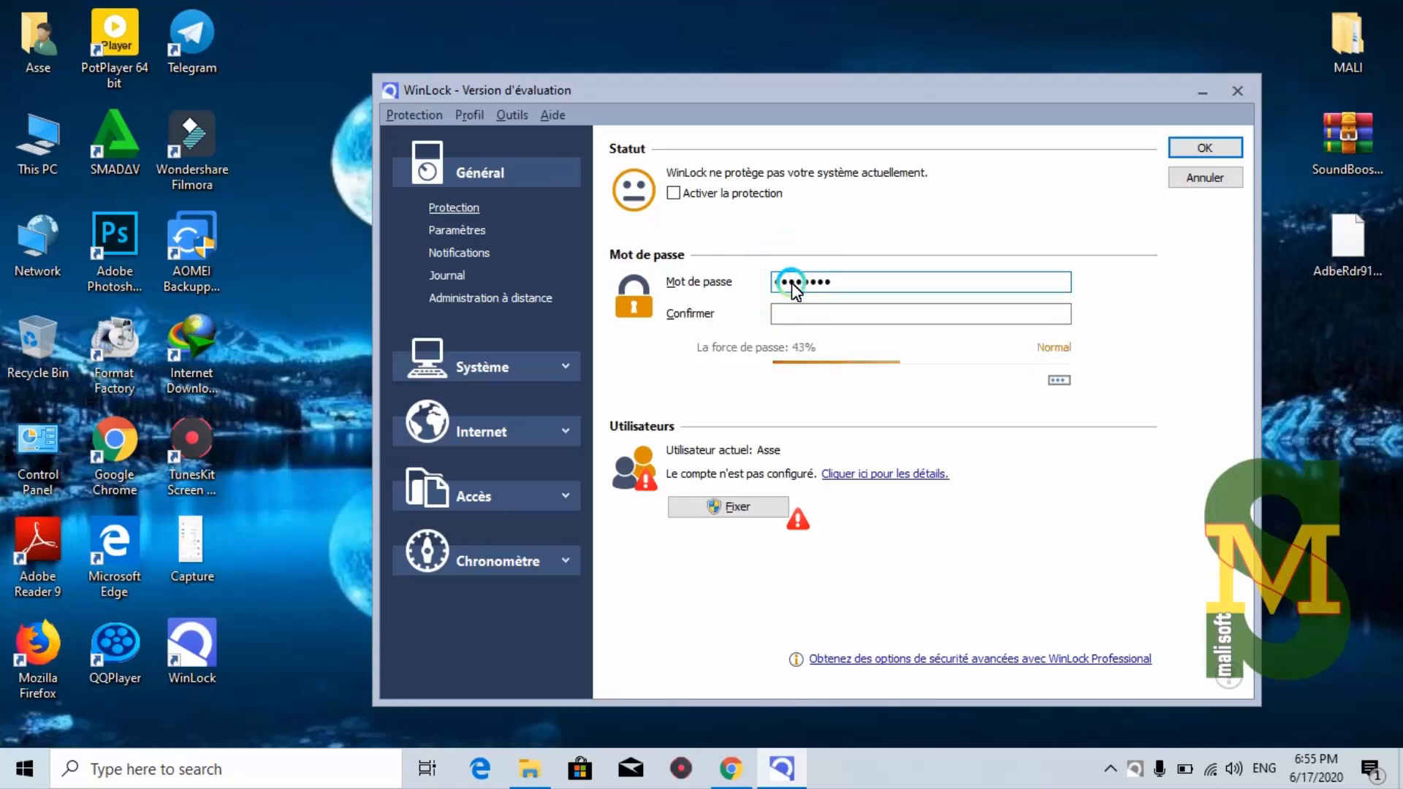
left_click(842, 322)
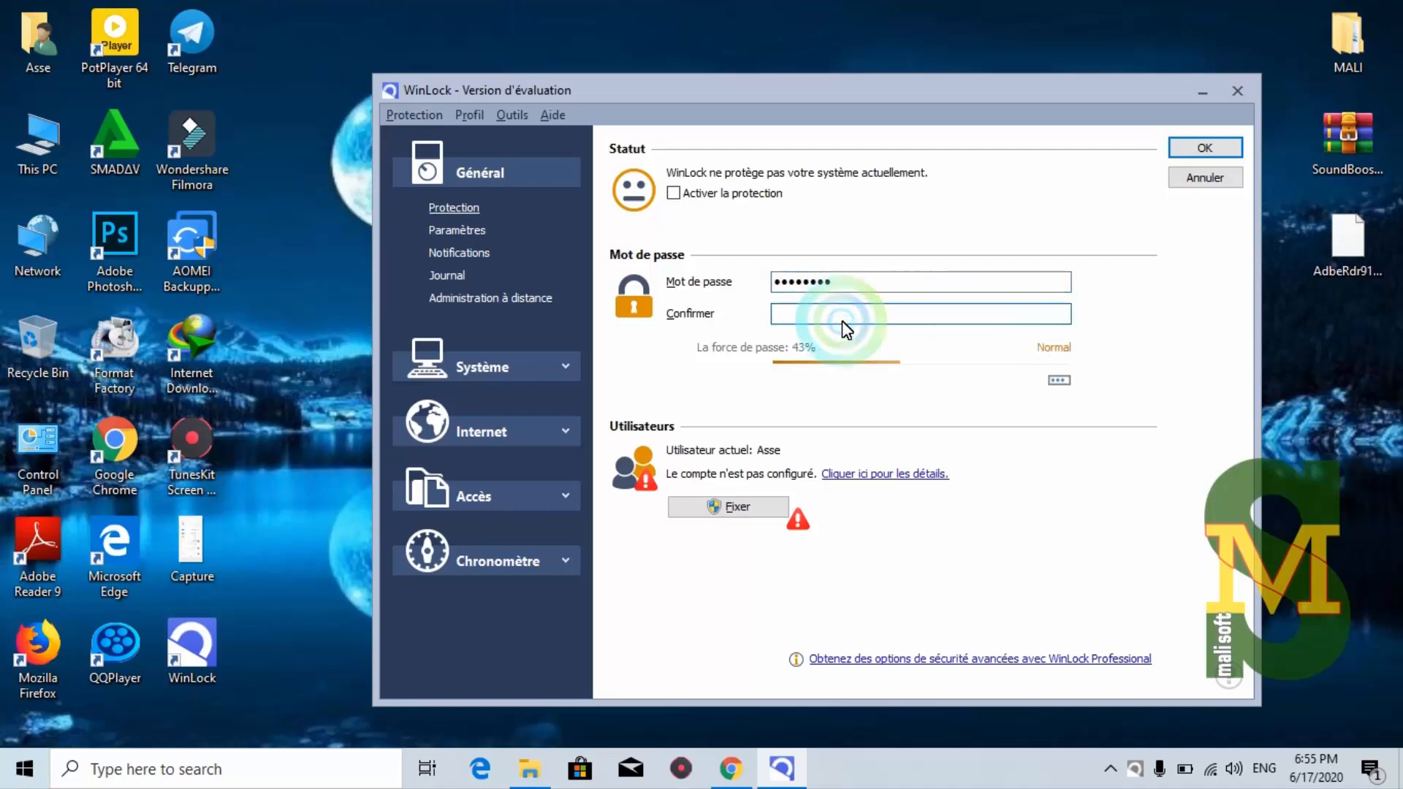
type("••••••")
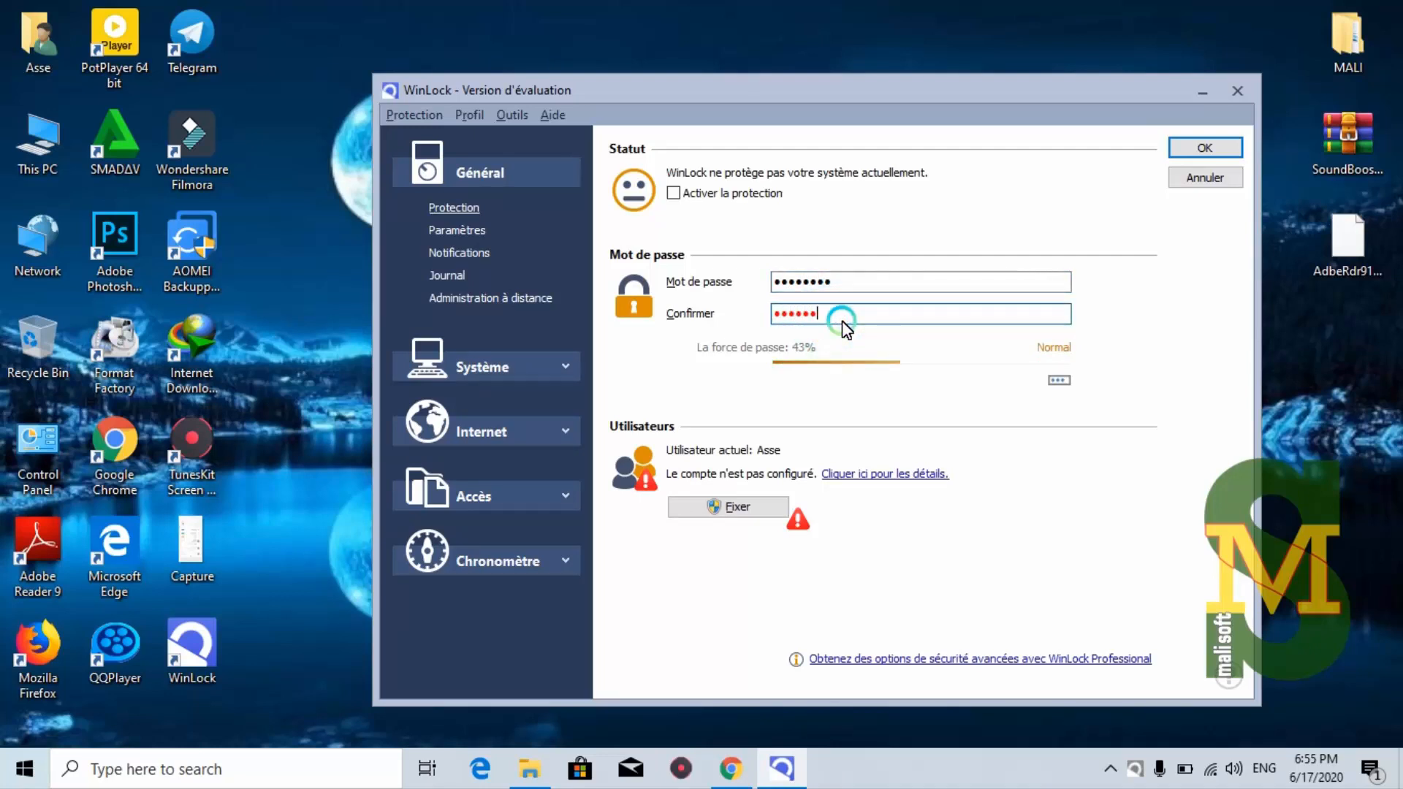
type("••")
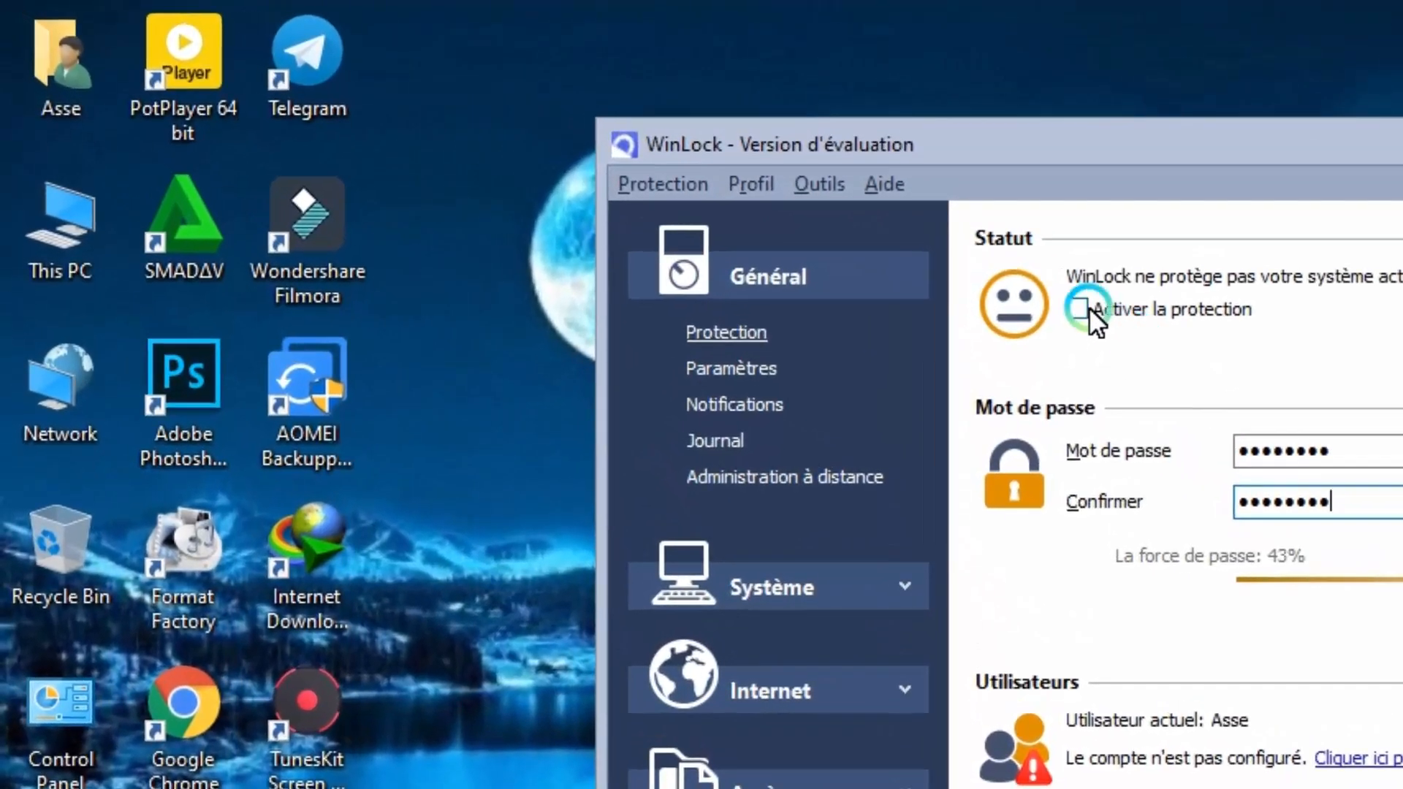
left_click(1082, 308)
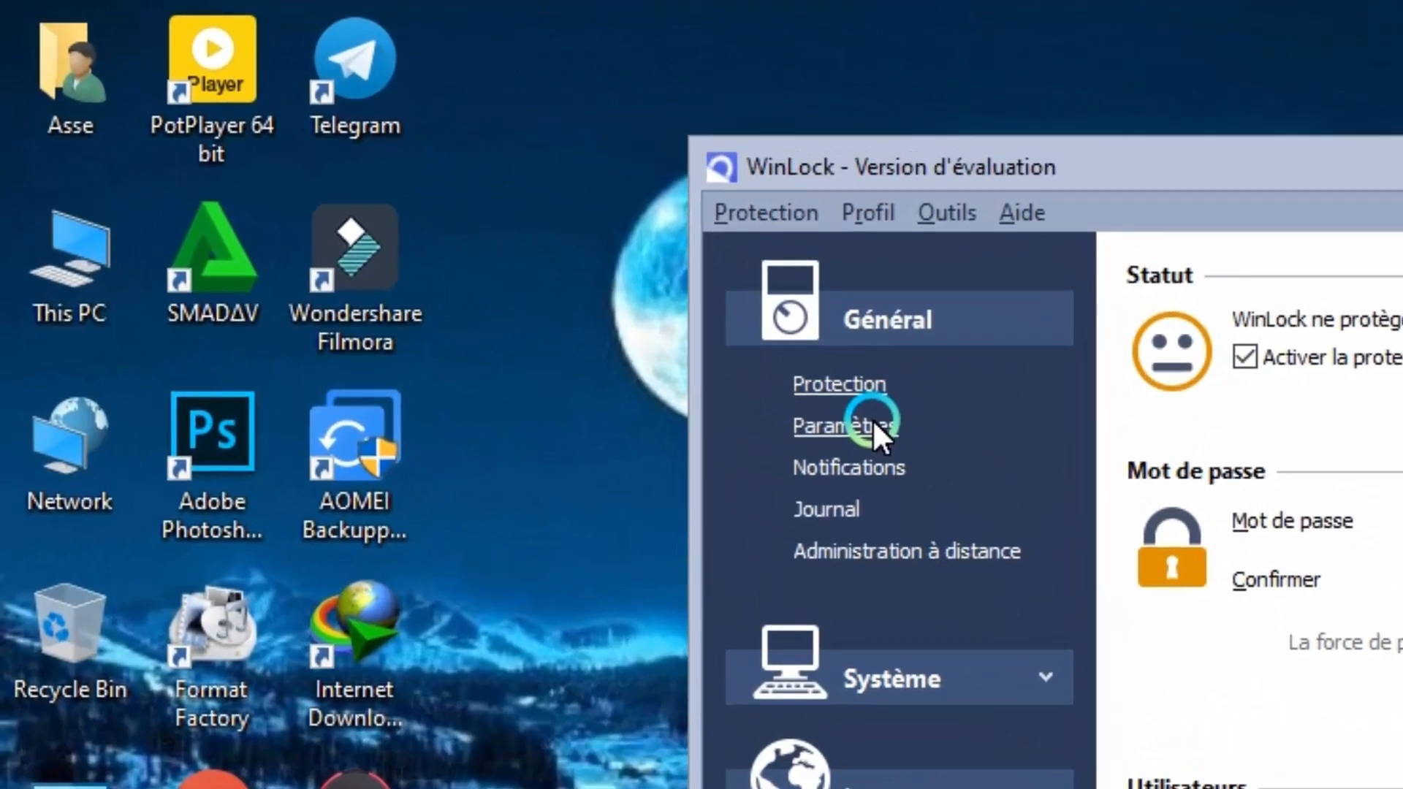
In Paramètres, enable protection at startup and hide WinLock's taskbar icon
left_click(472, 231)
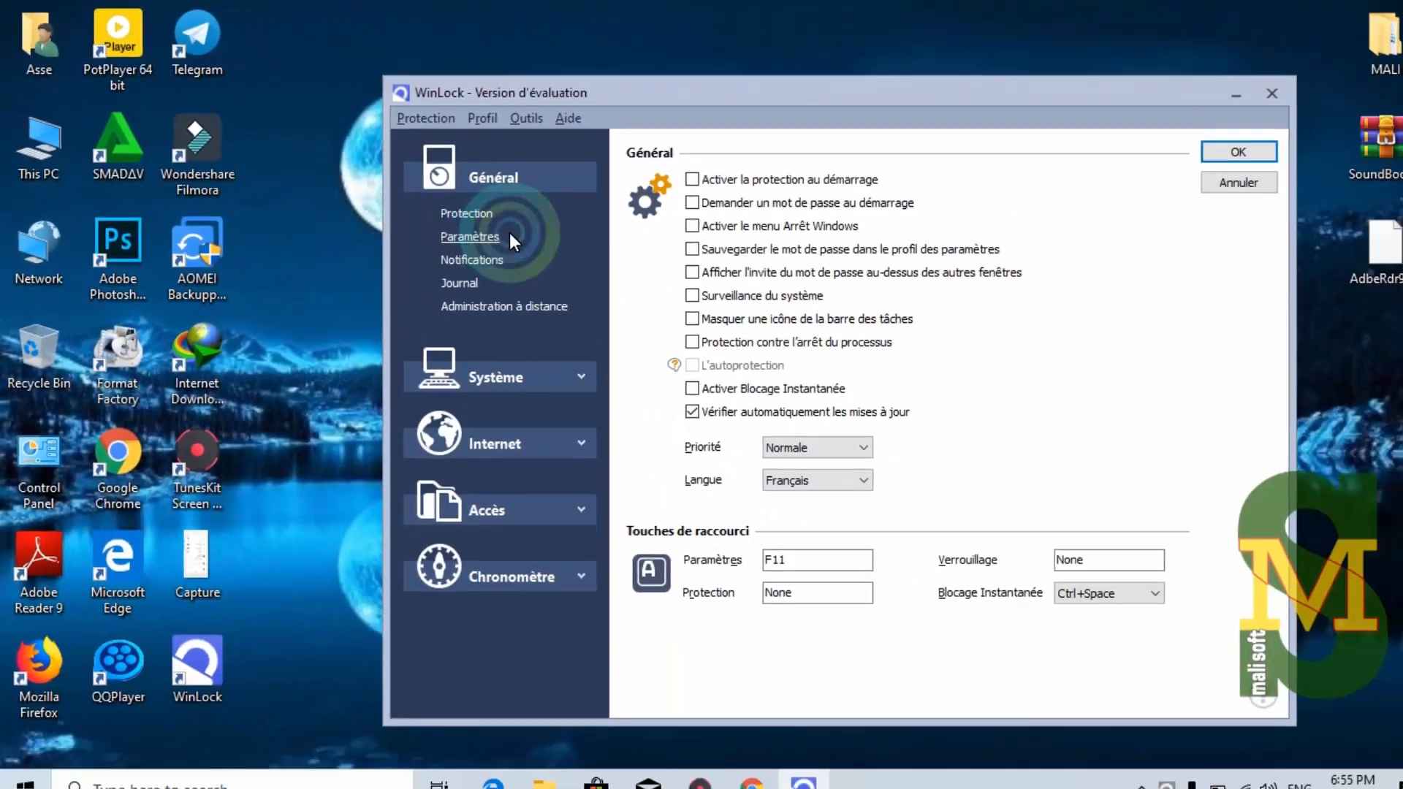
left_click(995, 255)
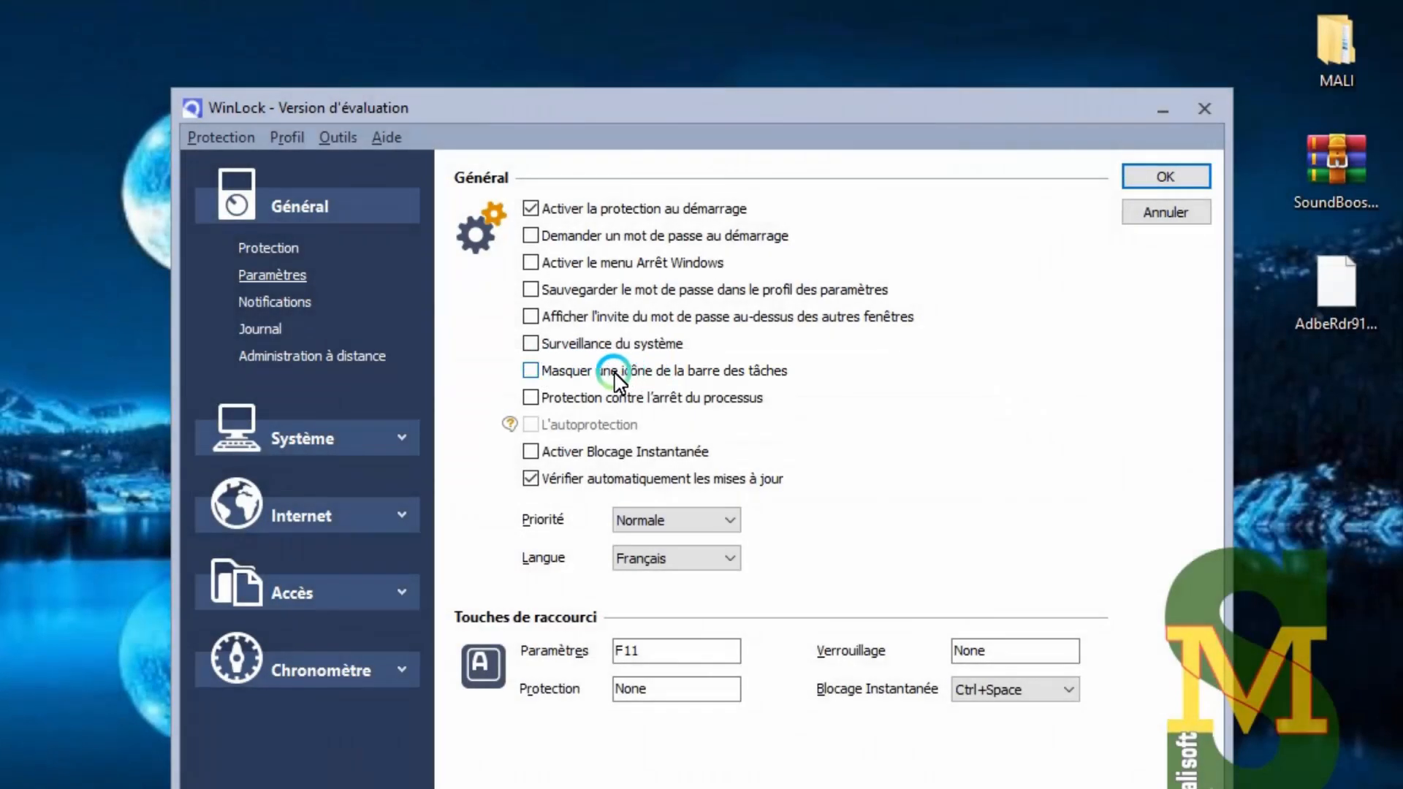
left_click(612, 375)
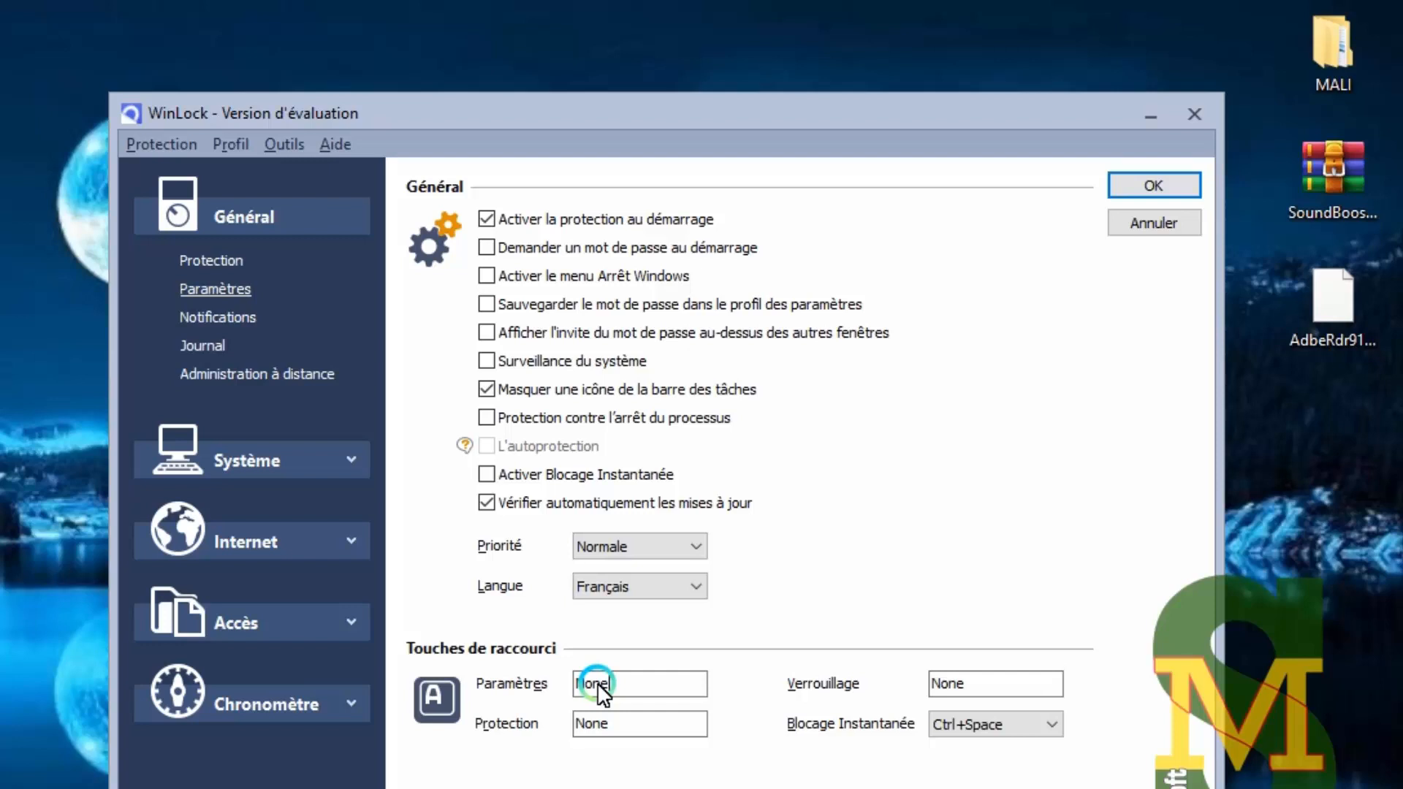
Assign F10 as the settings hotkey and expand the Internet section
key("F10")
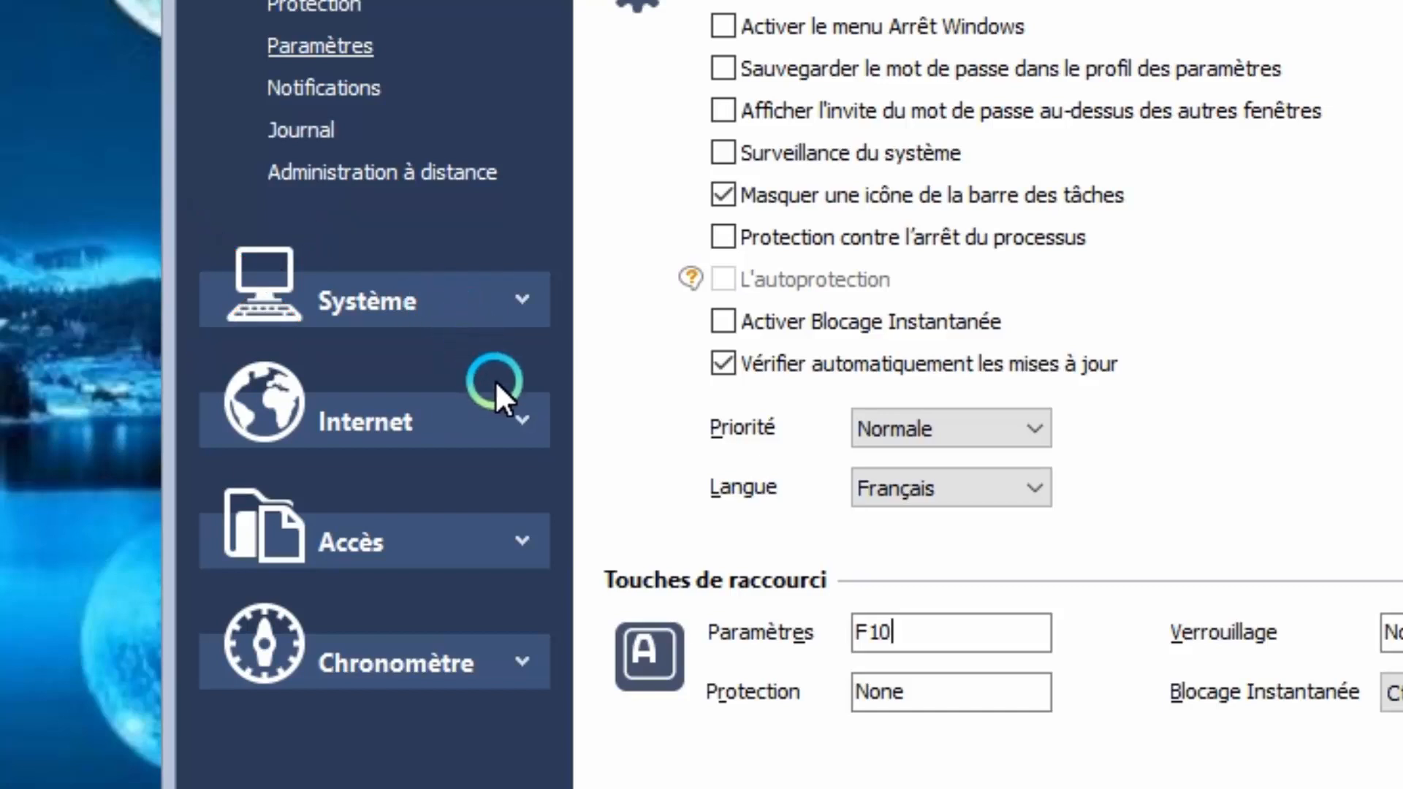
left_click(523, 421)
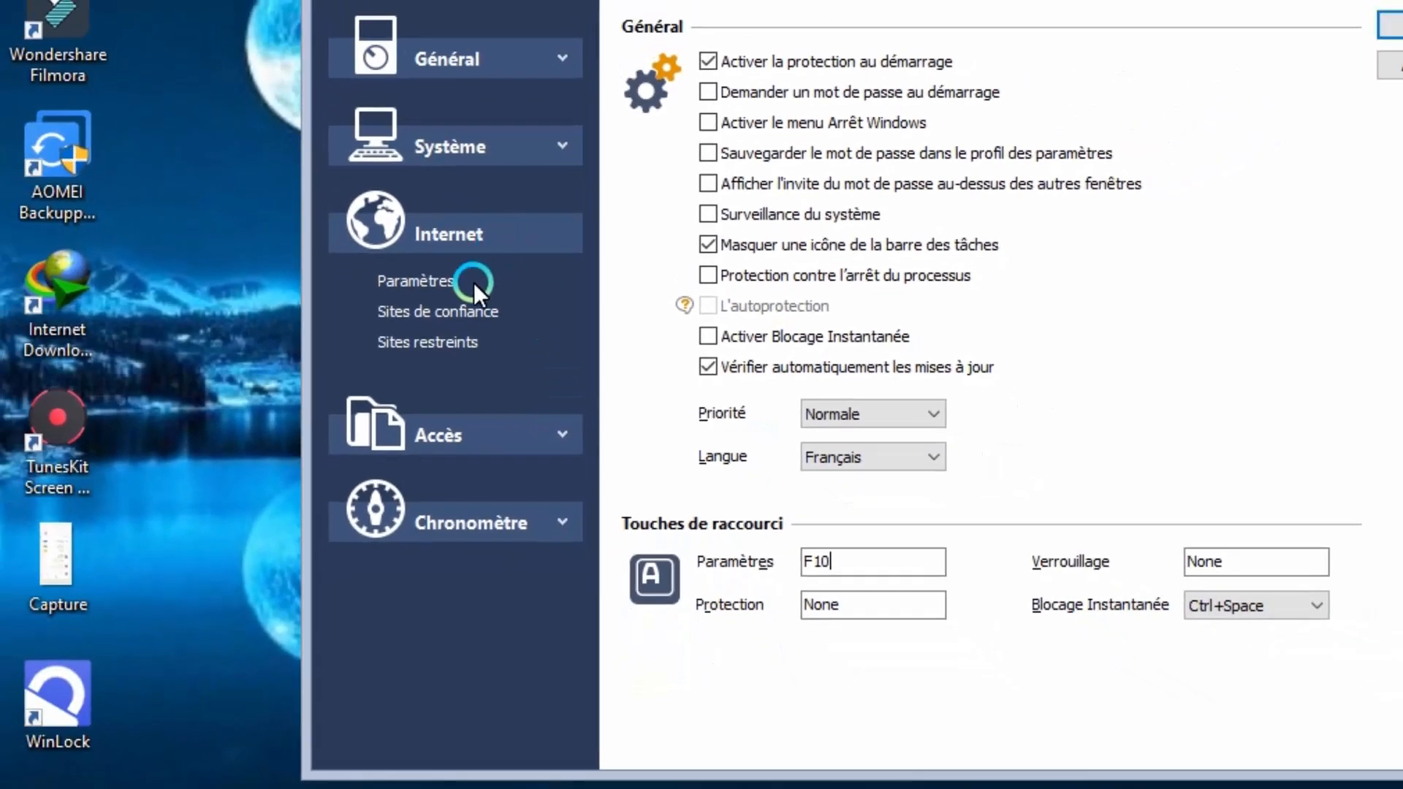
left_click(436, 309)
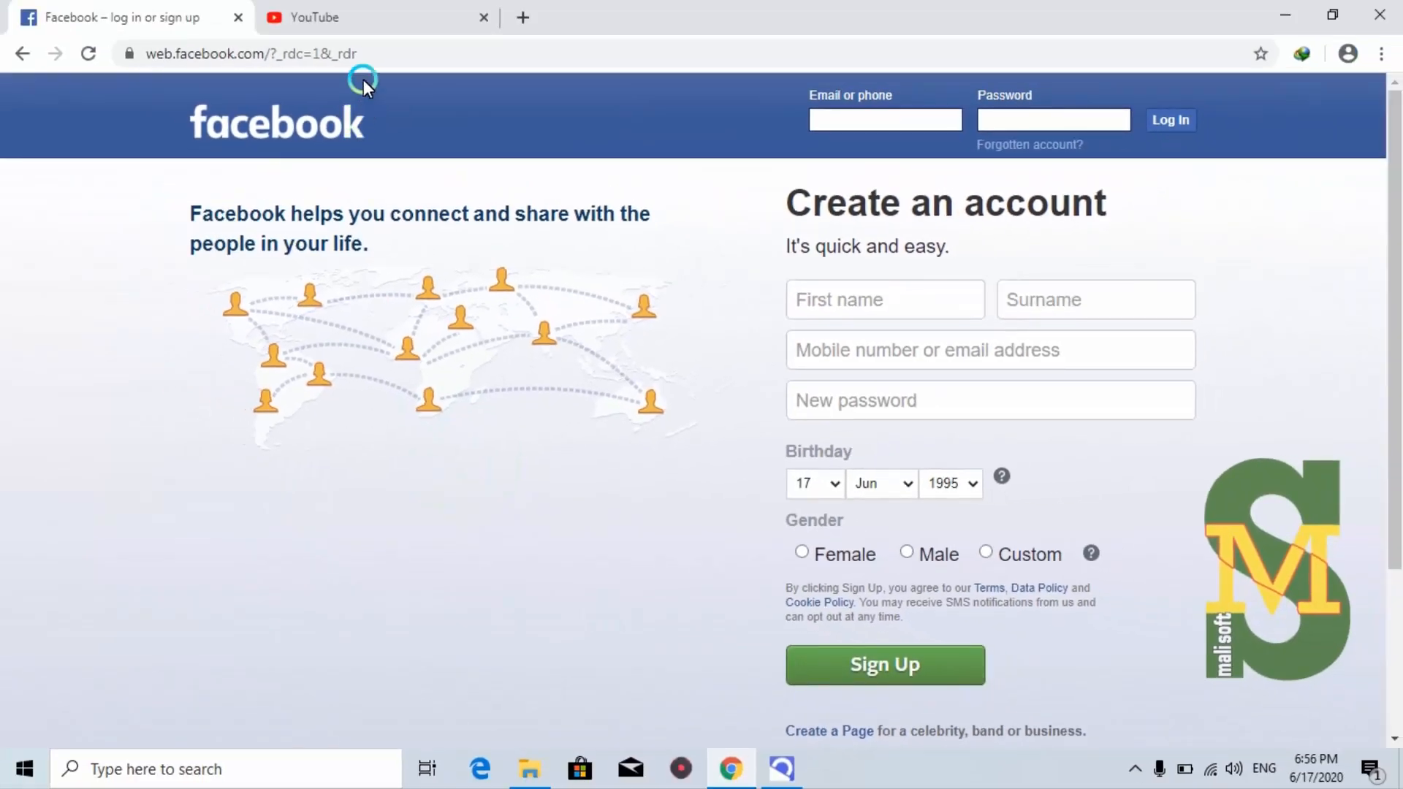
left_click_drag(358, 54, 142, 59)
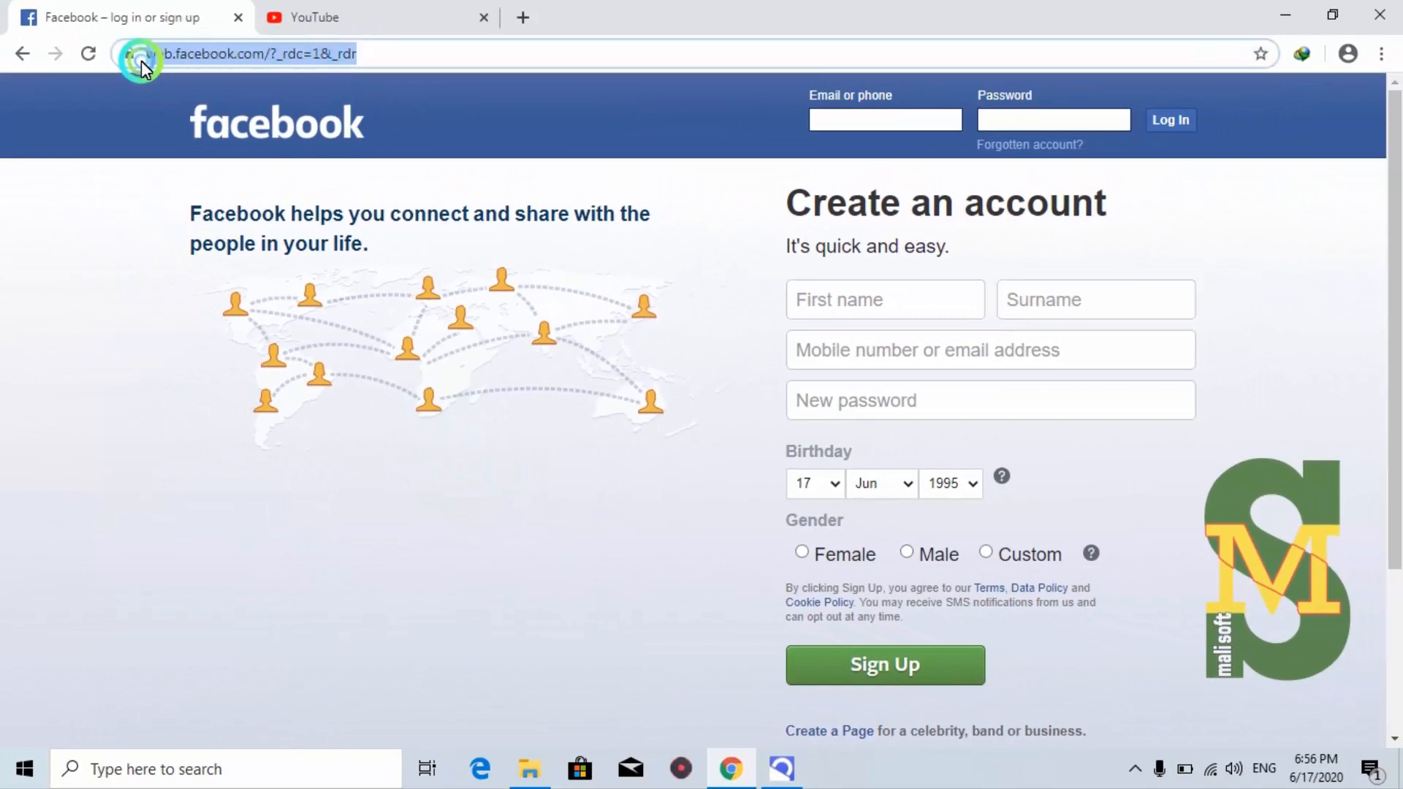
right_click(182, 54)
left_click(236, 163)
Add the Facebook address as a trusted site, then show Chrome's YouTube tab
left_click(781, 767)
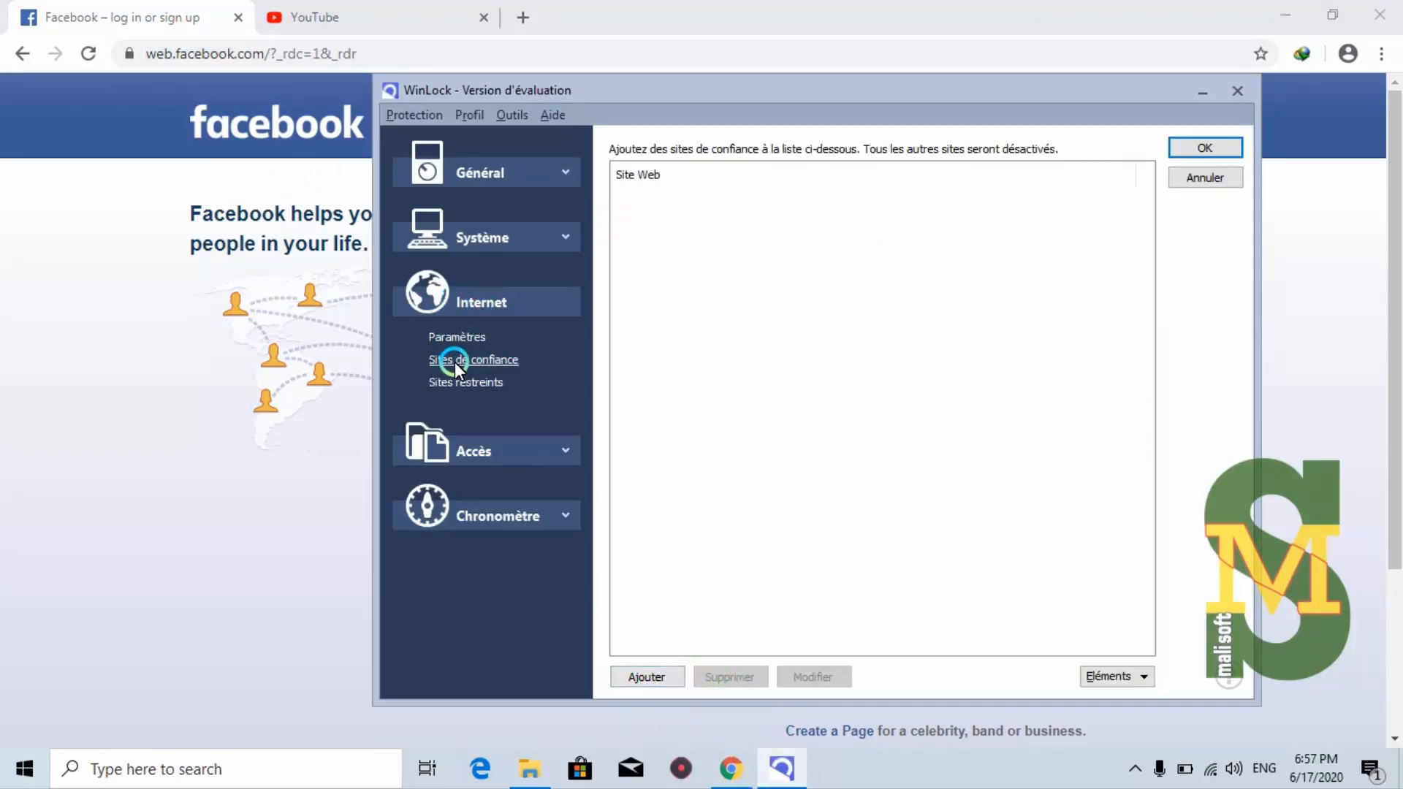
left_click(664, 680)
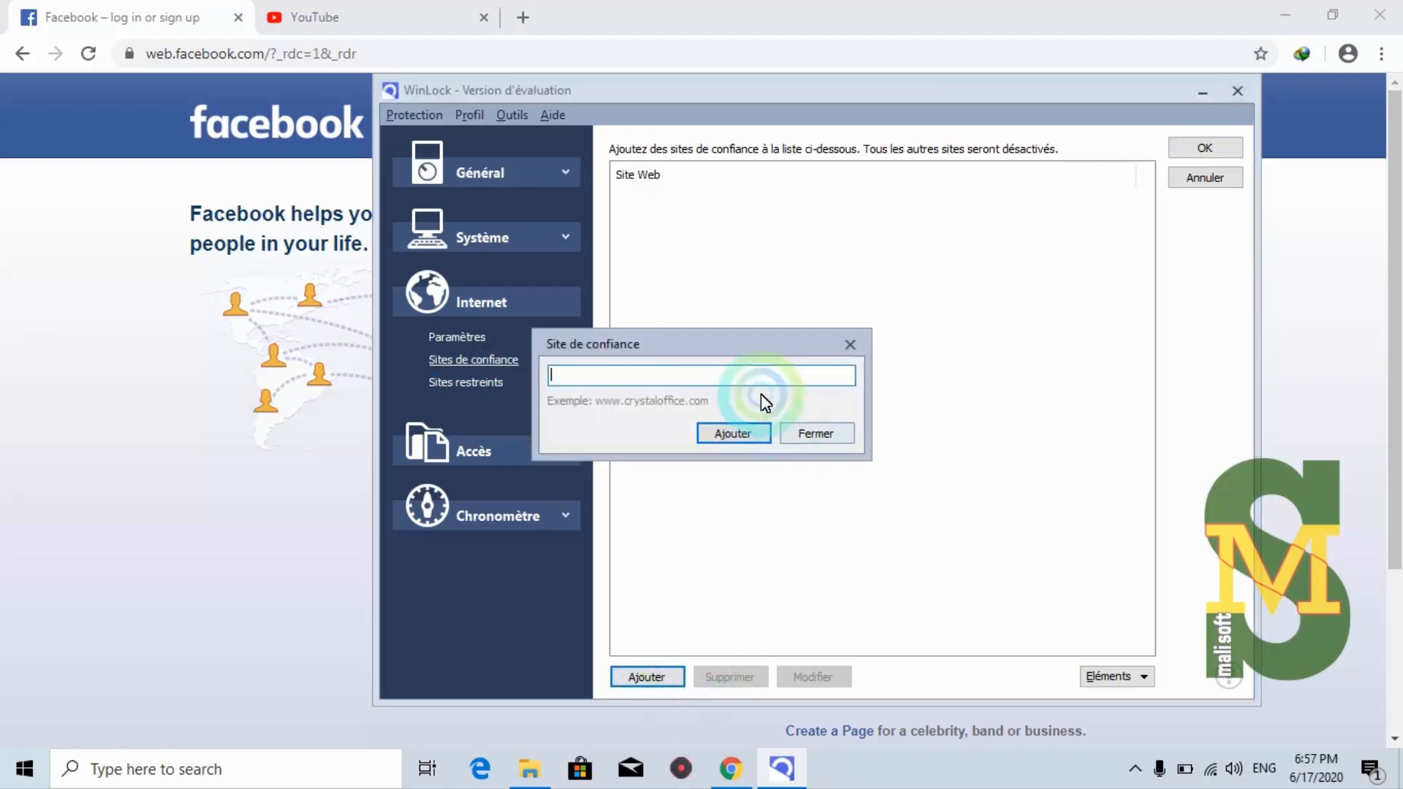
right_click(713, 380)
left_click(753, 464)
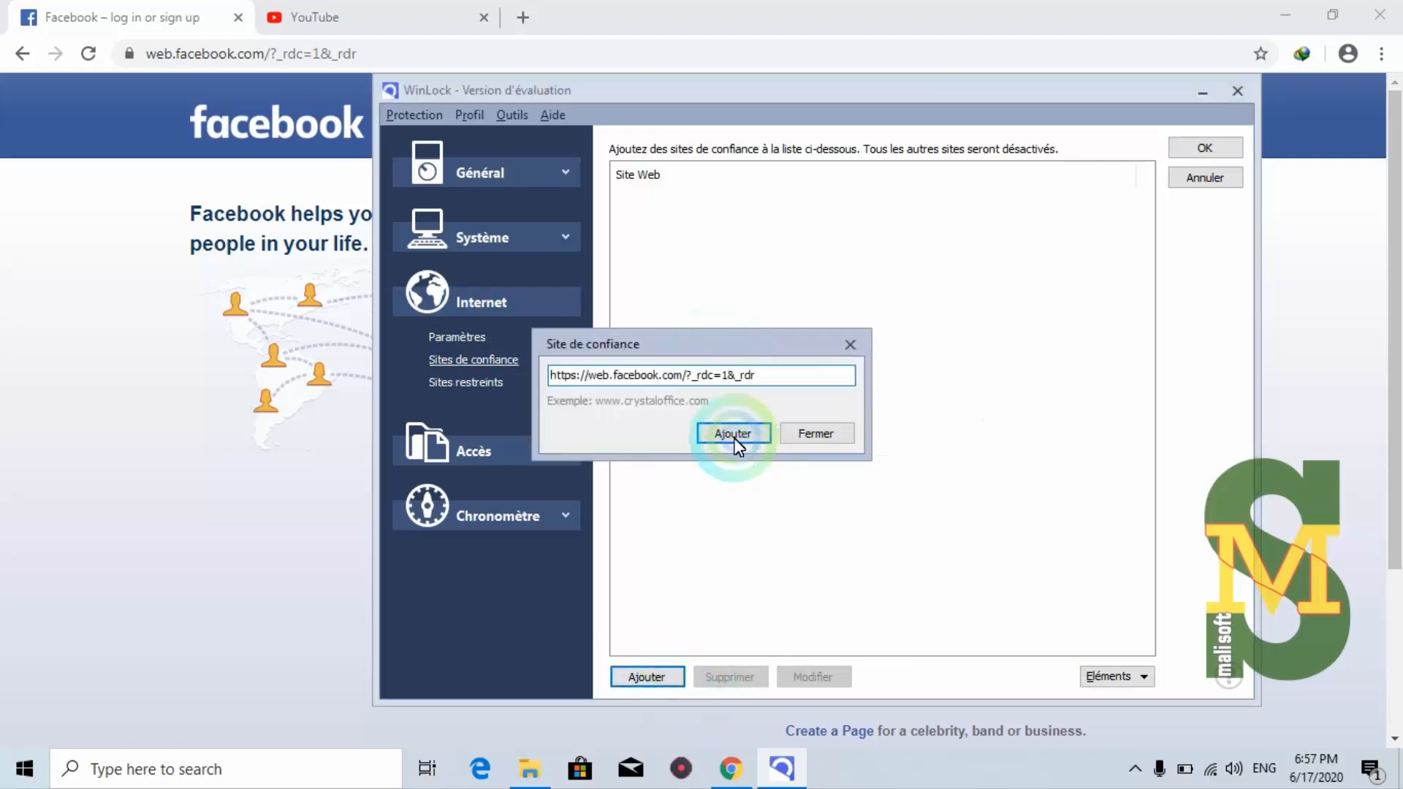
left_click(735, 437)
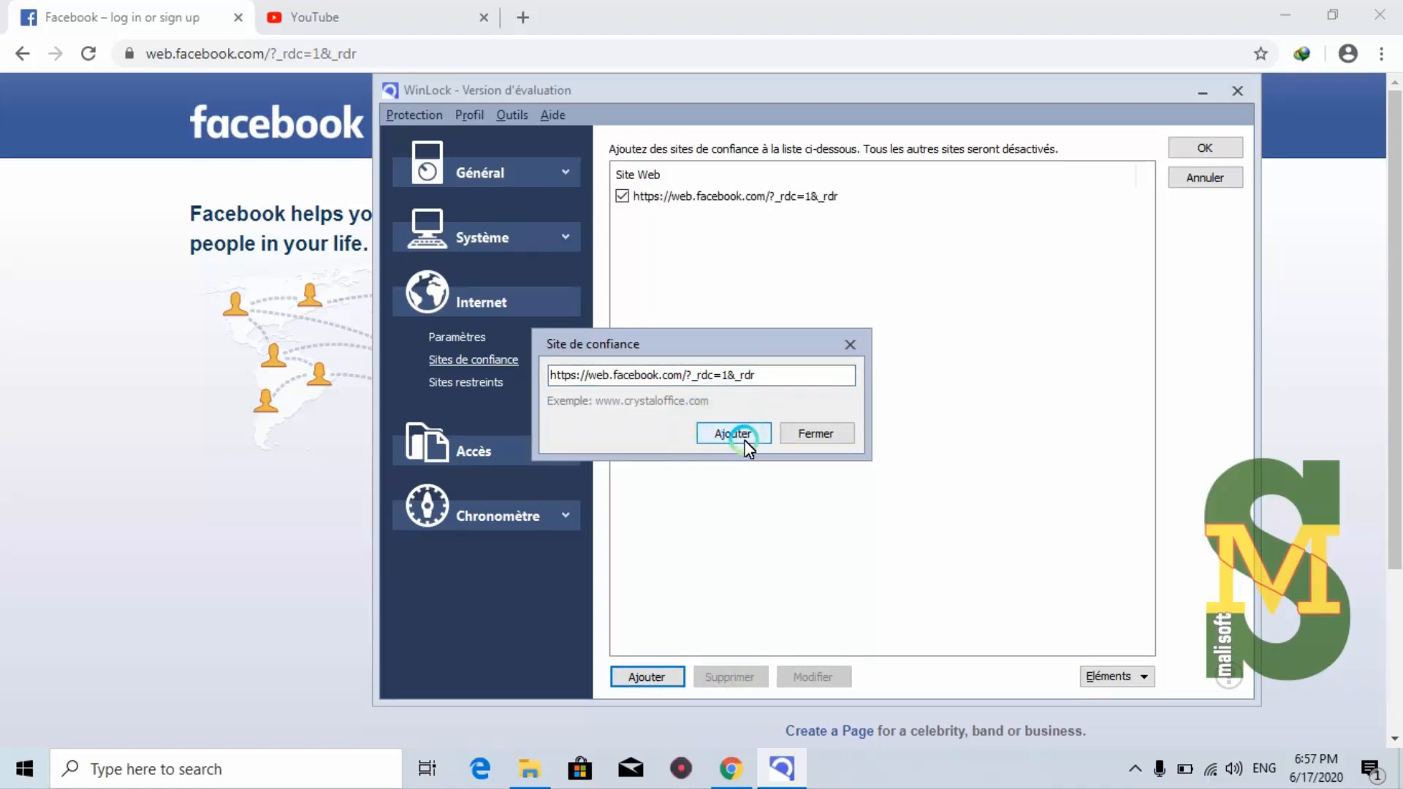
left_click(819, 436)
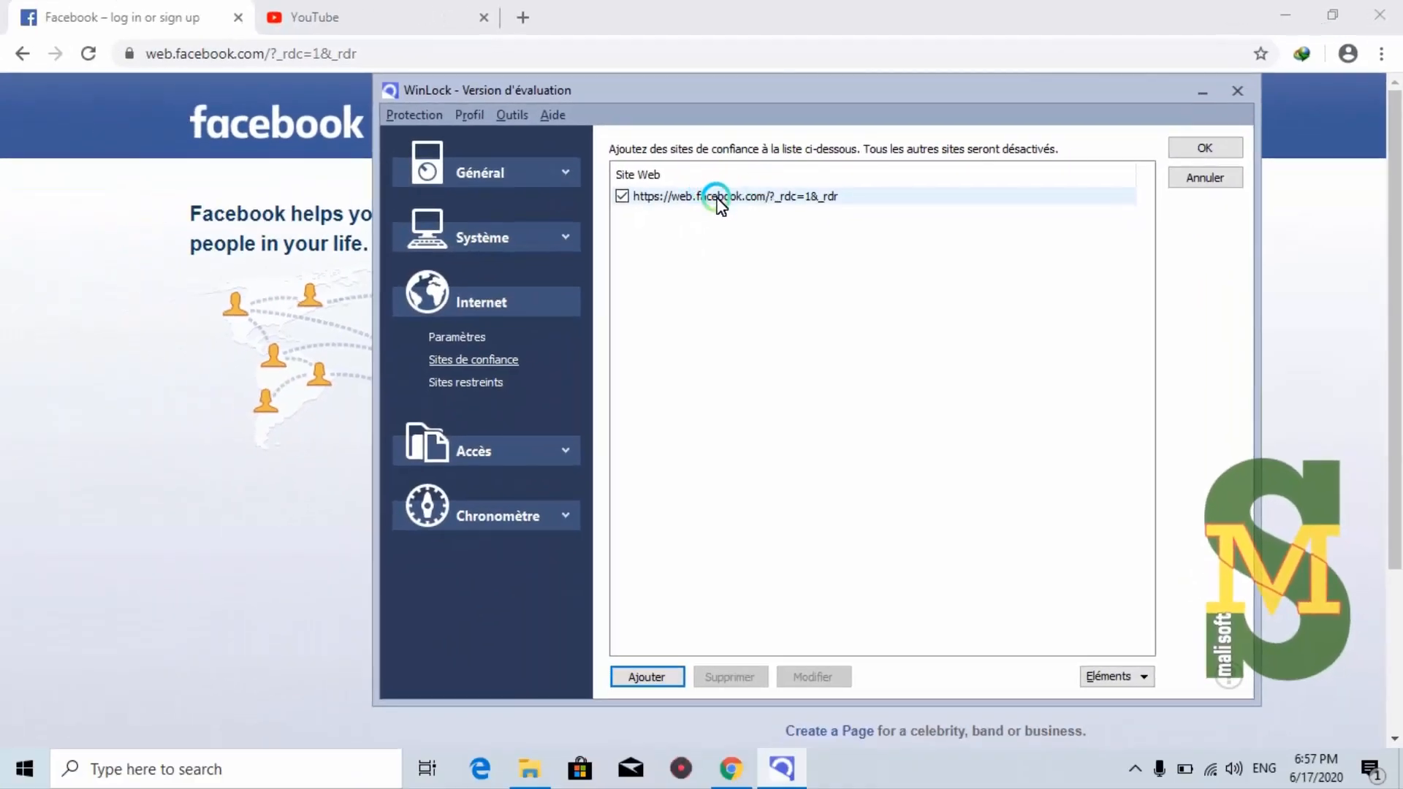
left_click(351, 18)
left_click(256, 54)
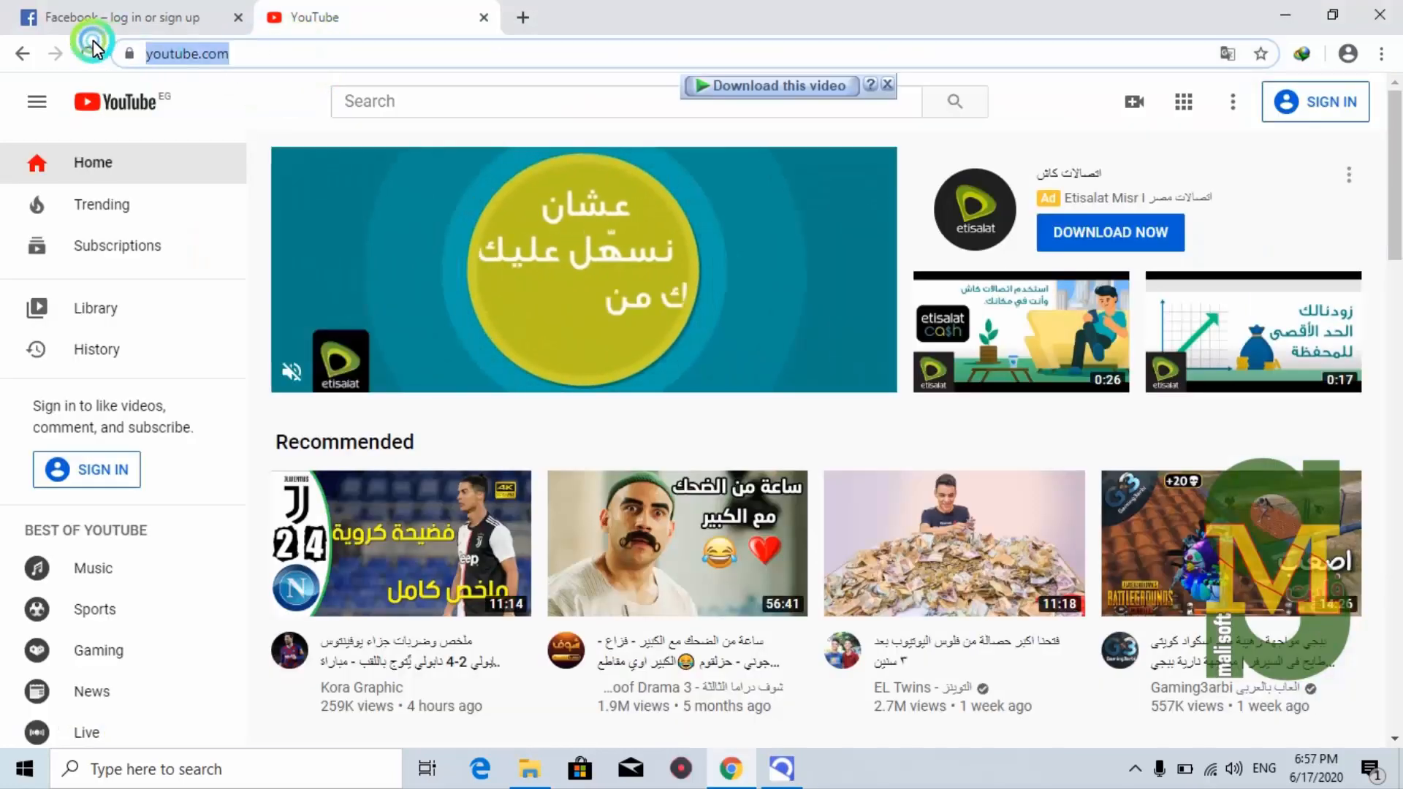
right_click(166, 56)
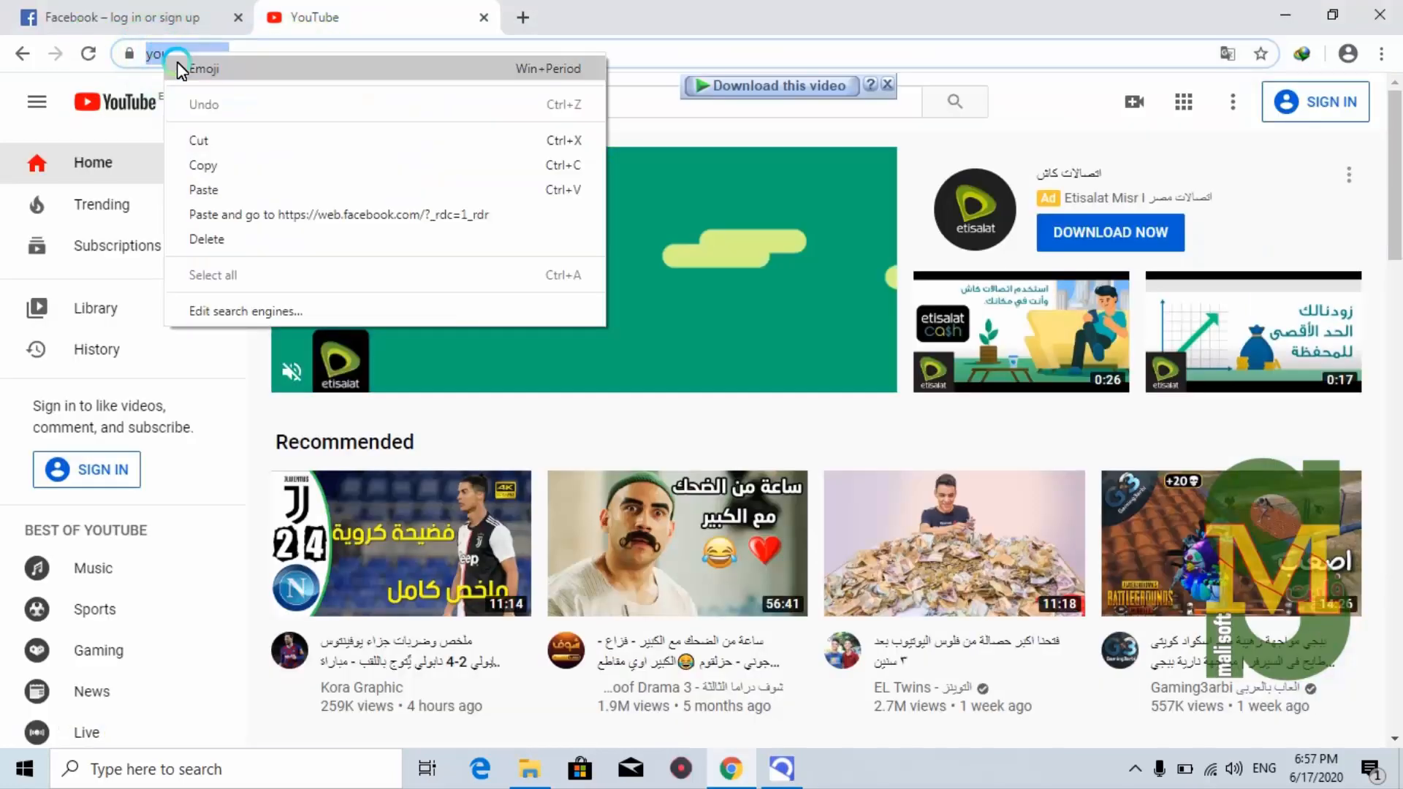
left_click(214, 160)
Add the YouTube address to WinLock's trusted sites and apply the settings with OK
left_click(779, 766)
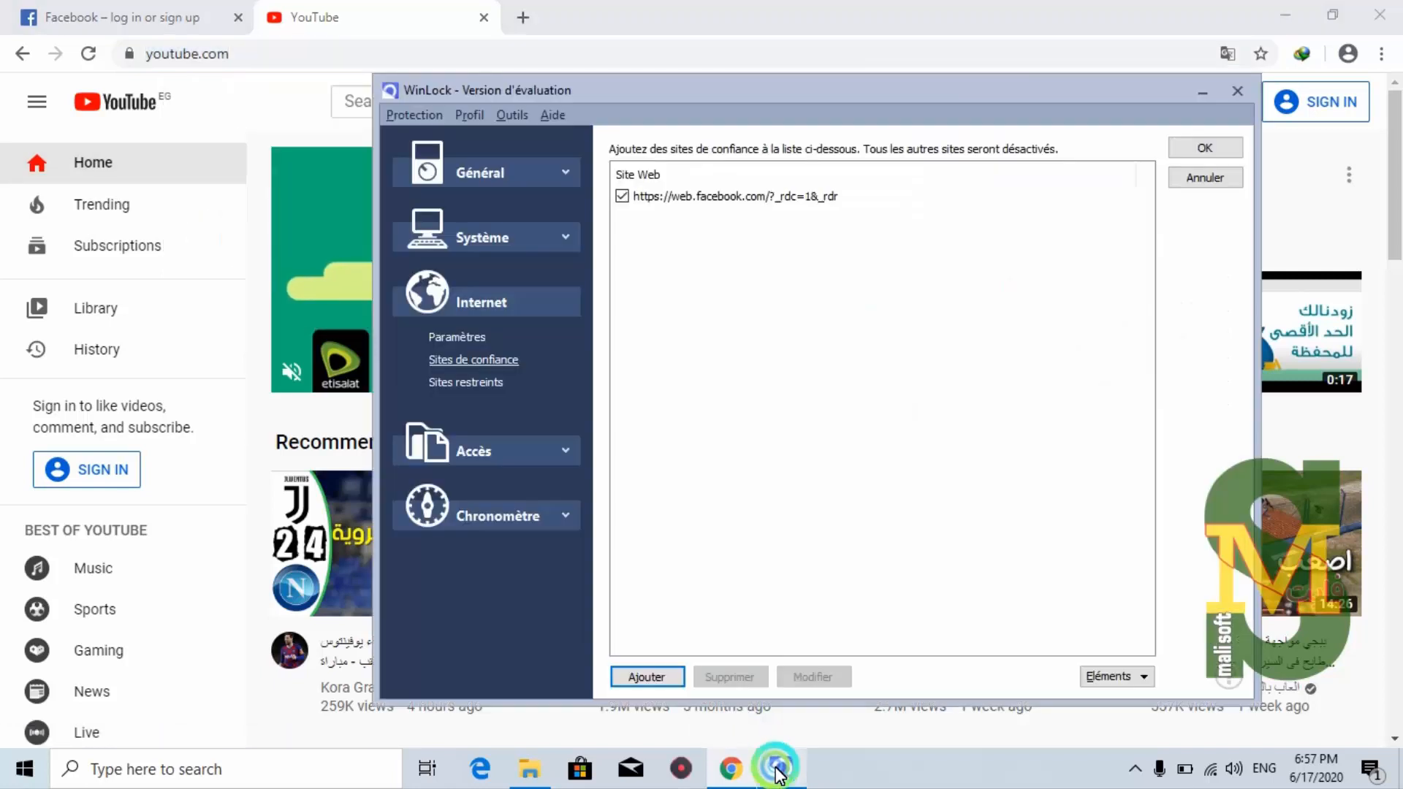
left_click(660, 680)
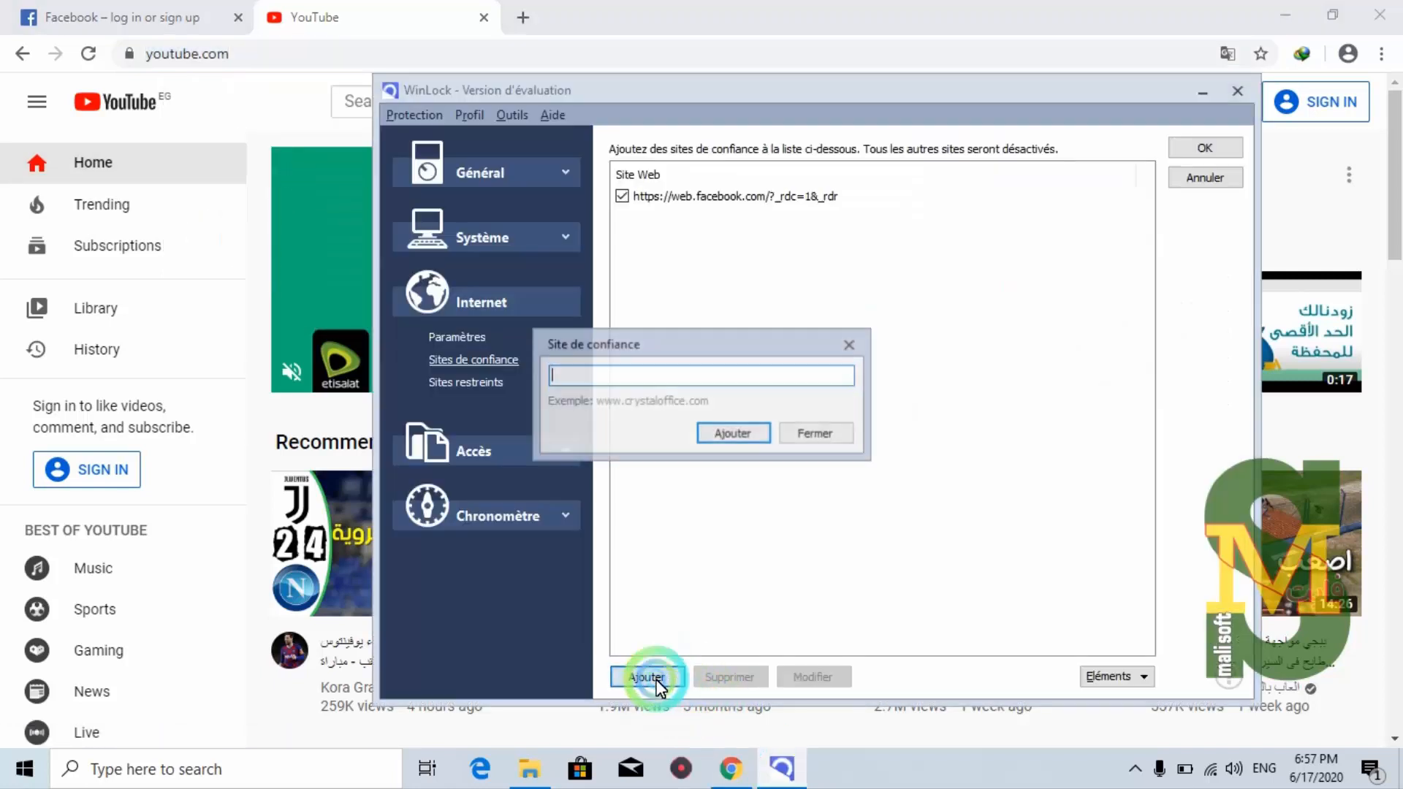
right_click(665, 374)
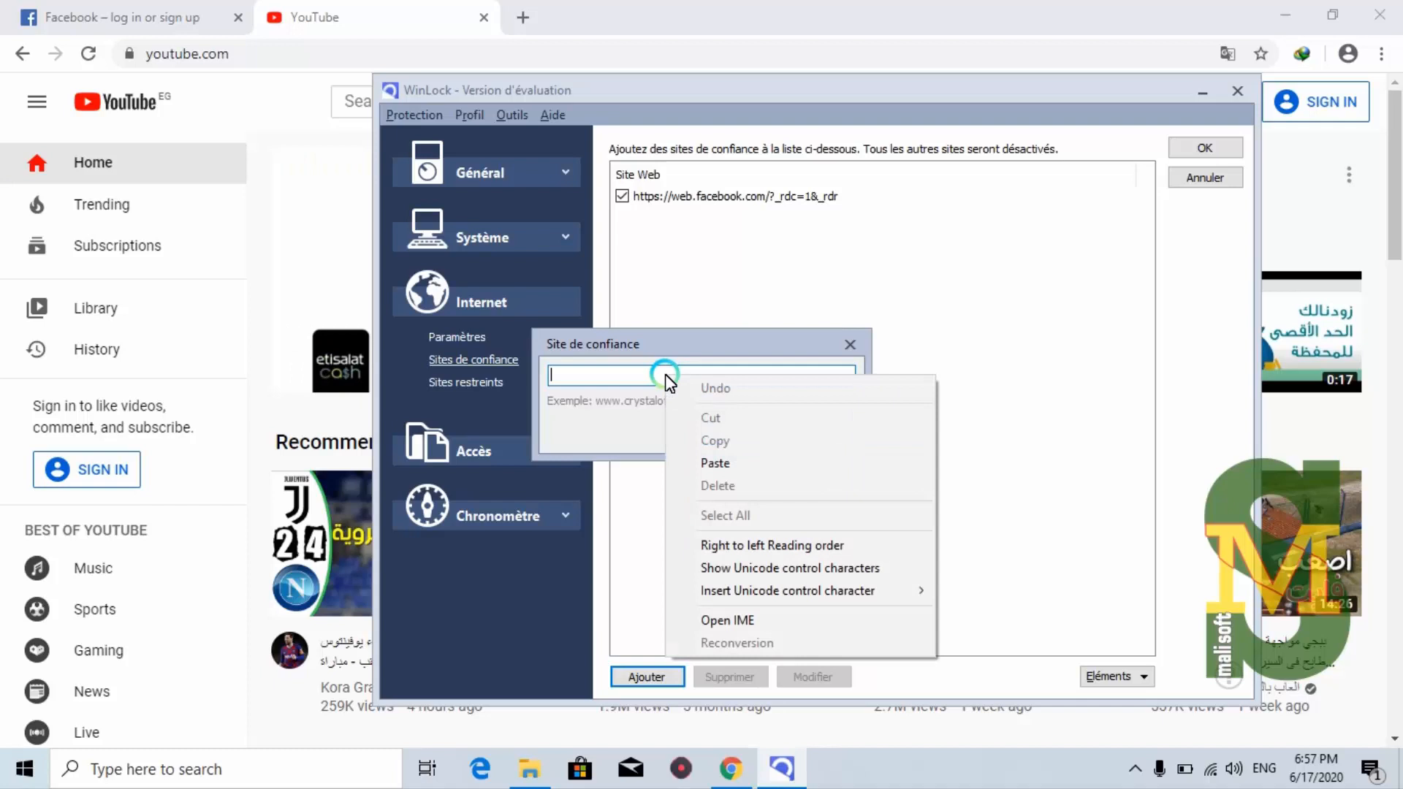
left_click(730, 465)
left_click(731, 436)
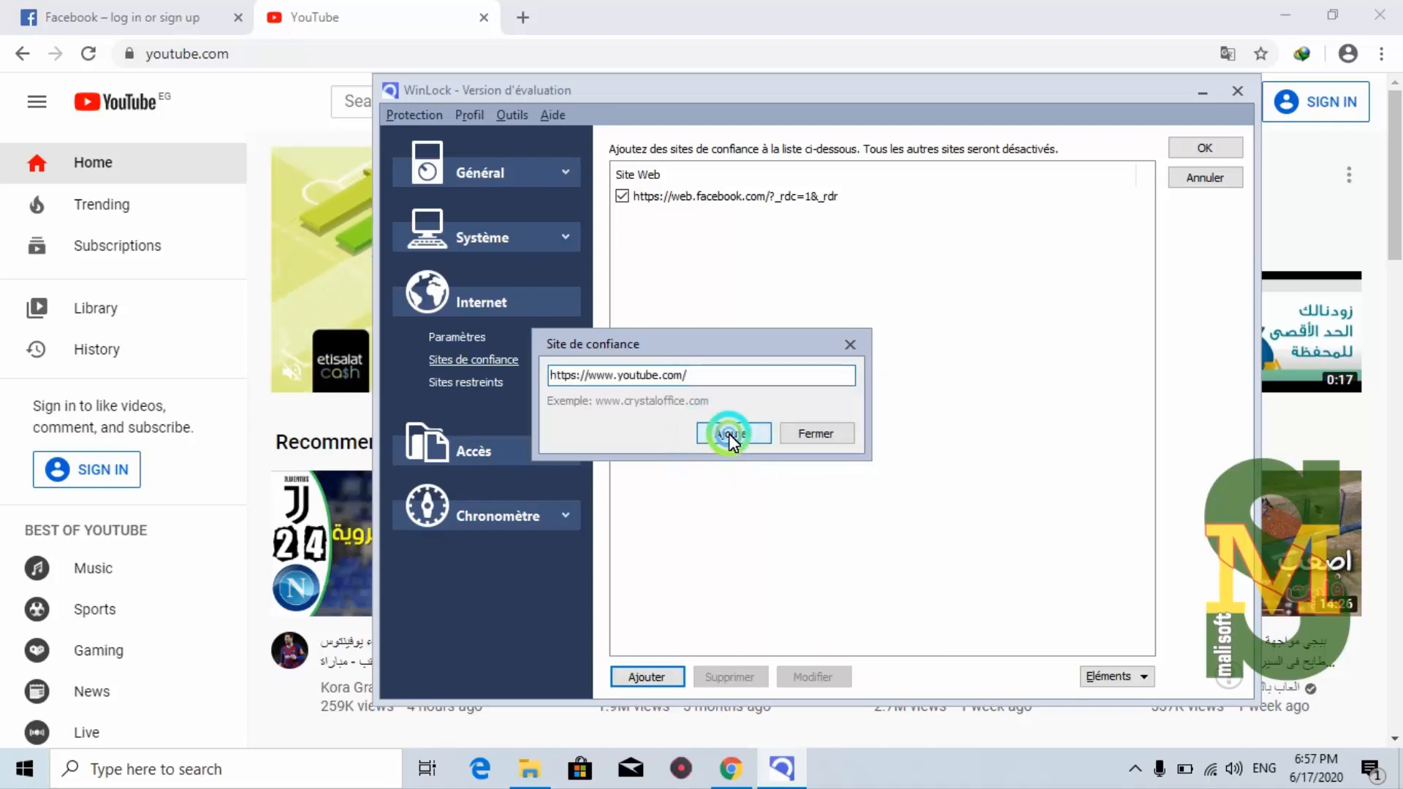
left_click(824, 433)
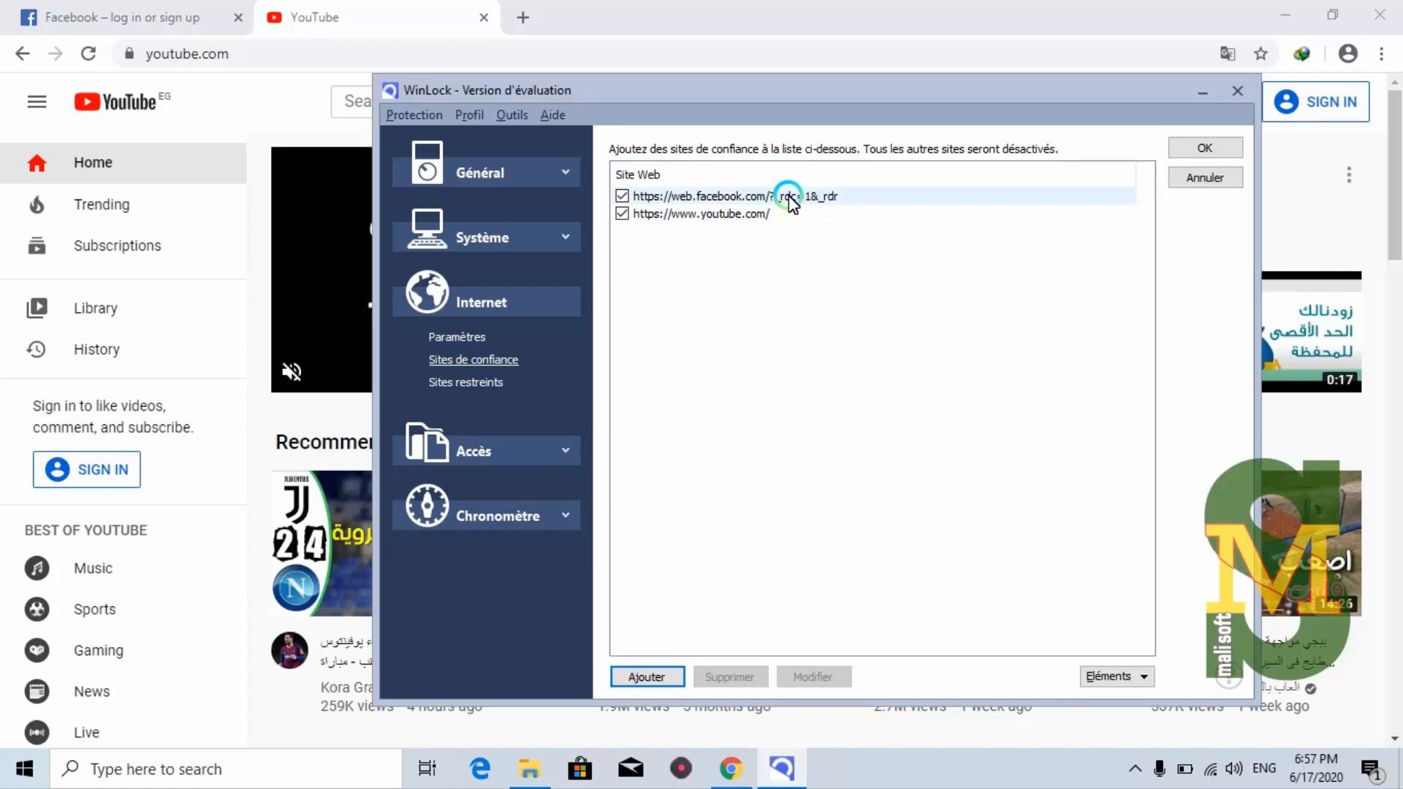
left_click(1185, 150)
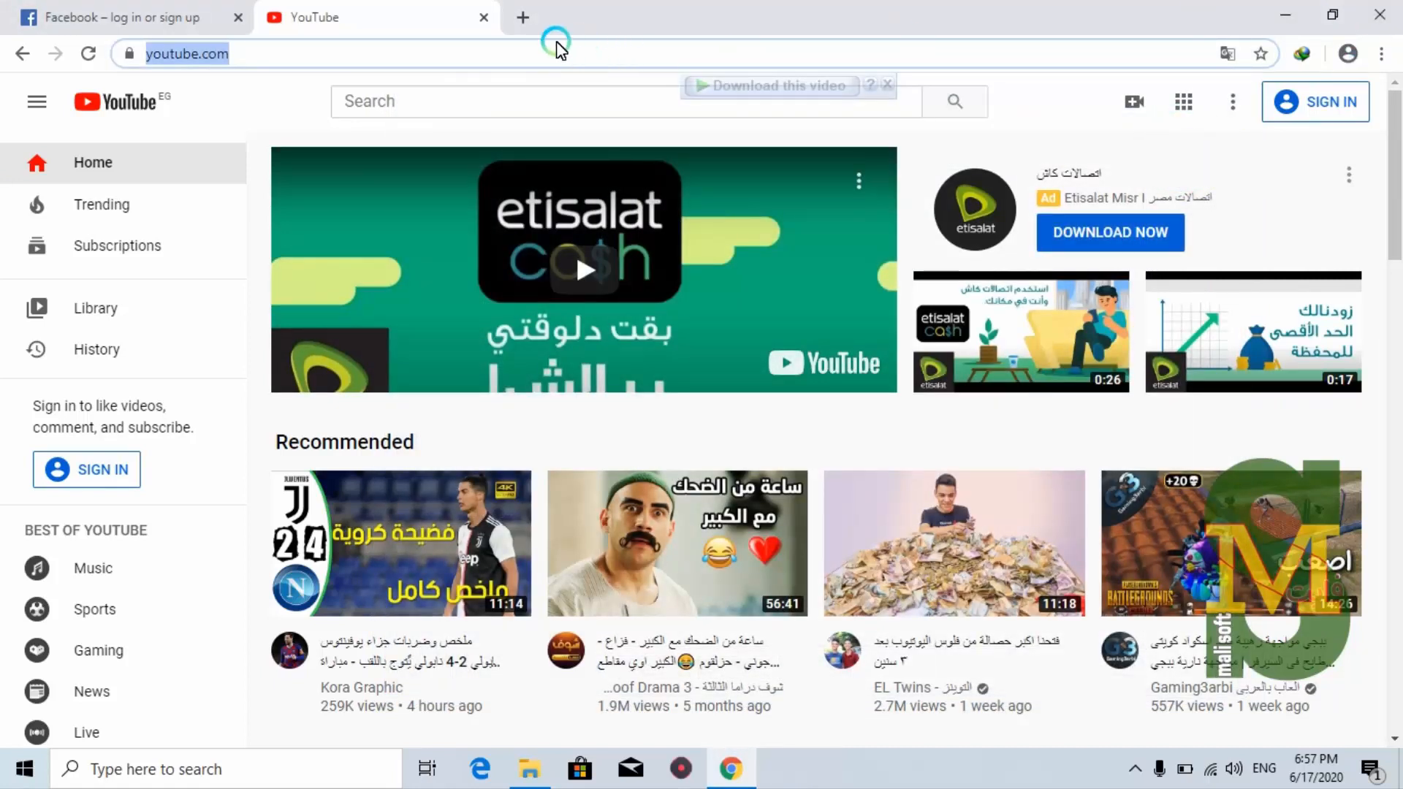
Check in new tabs that Gmail and a Google search for 'maljet' are blocked
left_click(522, 25)
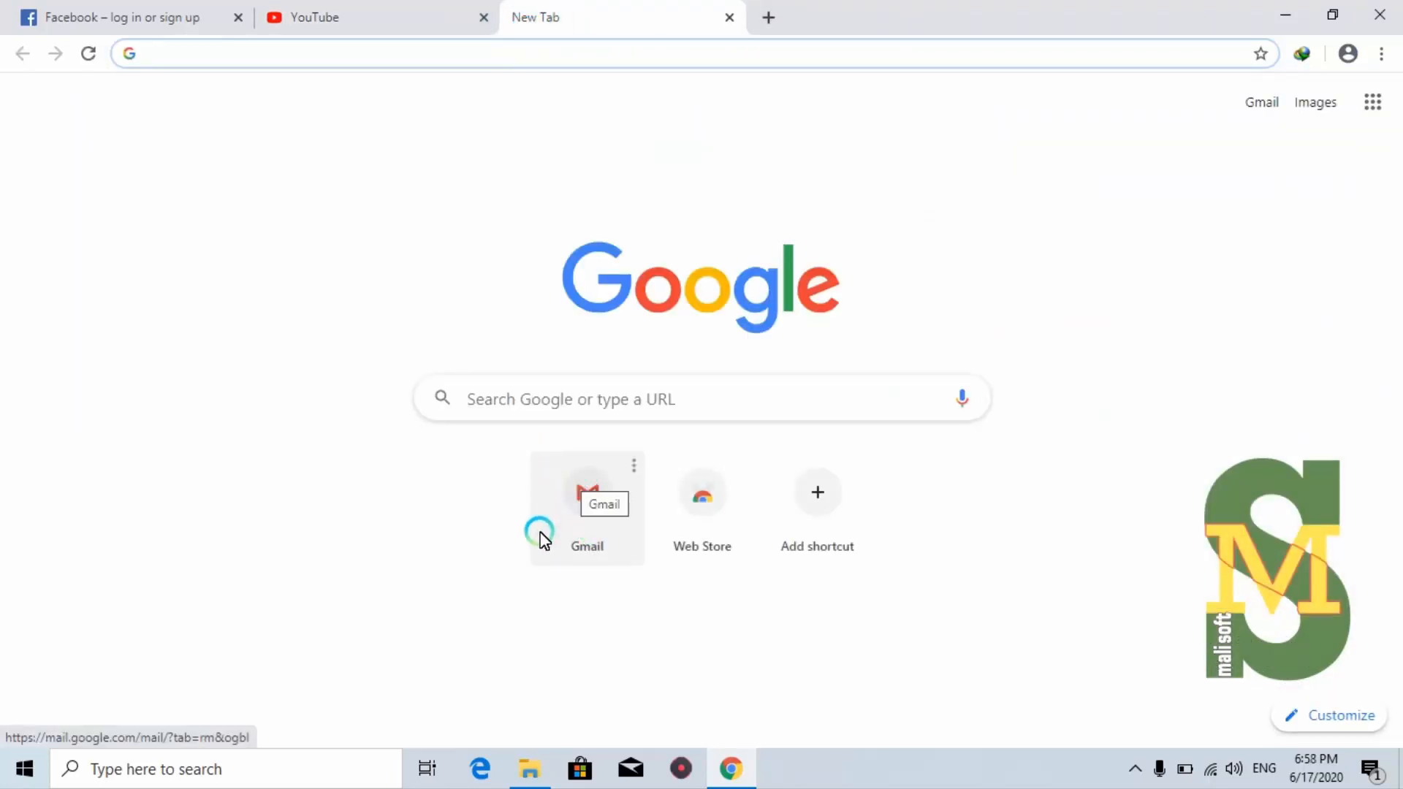
left_click(594, 508)
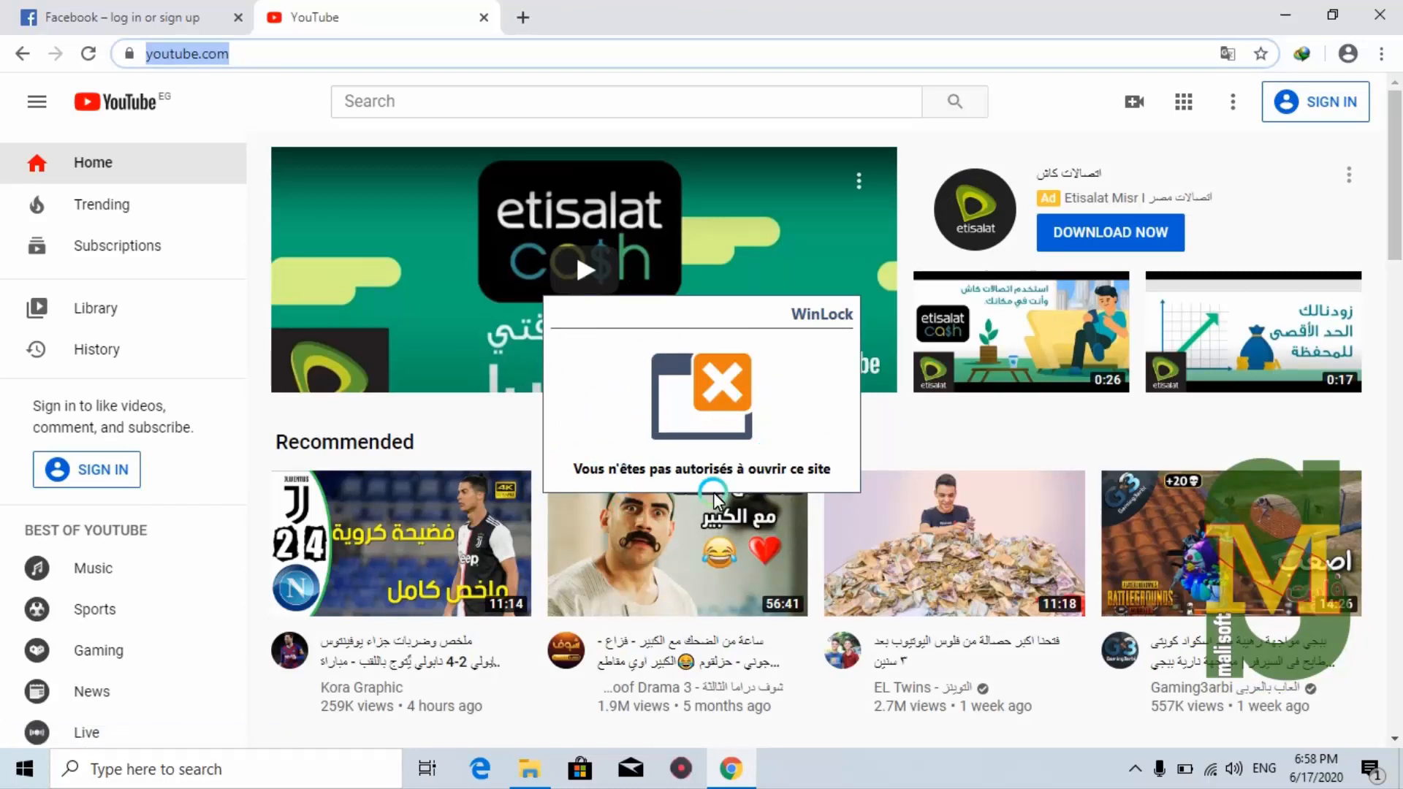
left_click(526, 28)
left_click(617, 401)
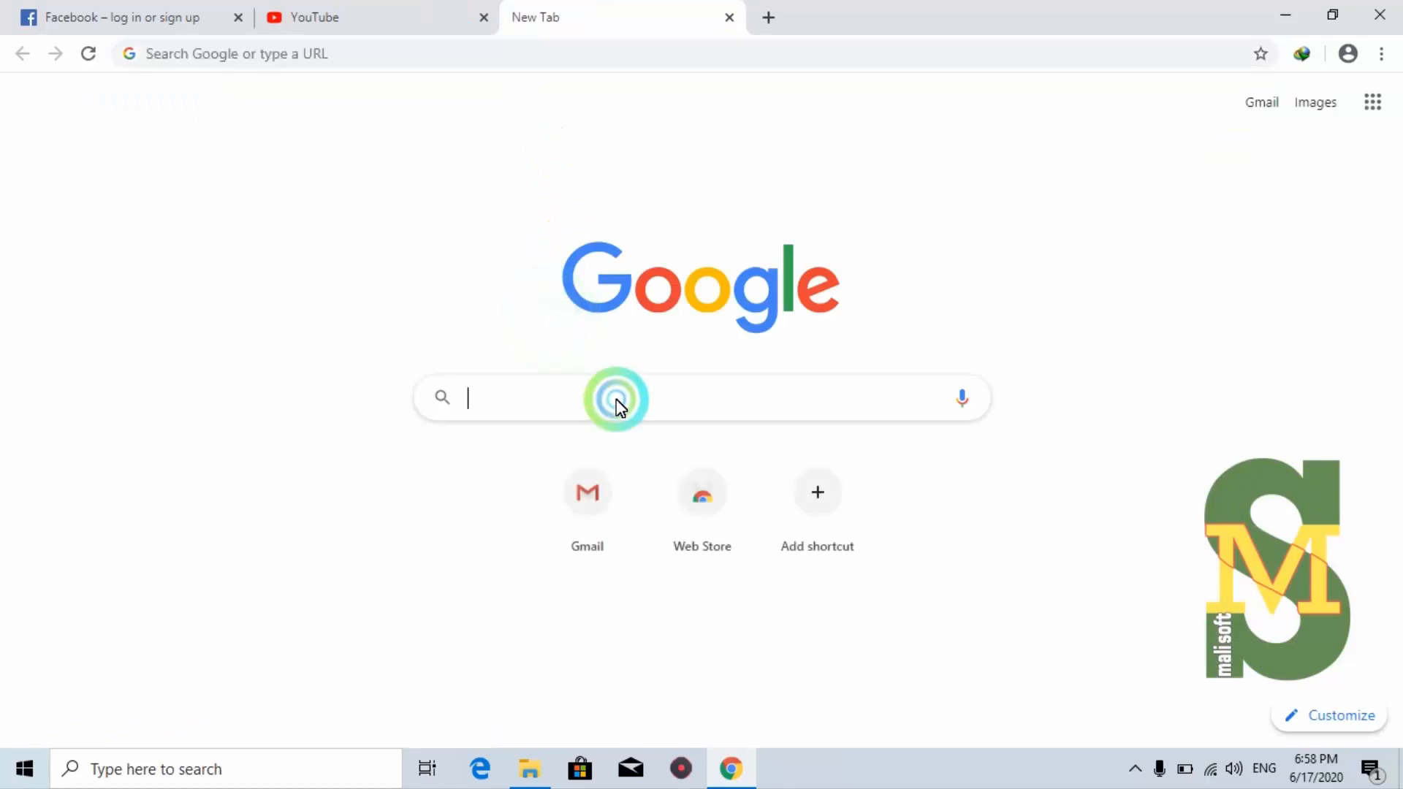
type("malj")
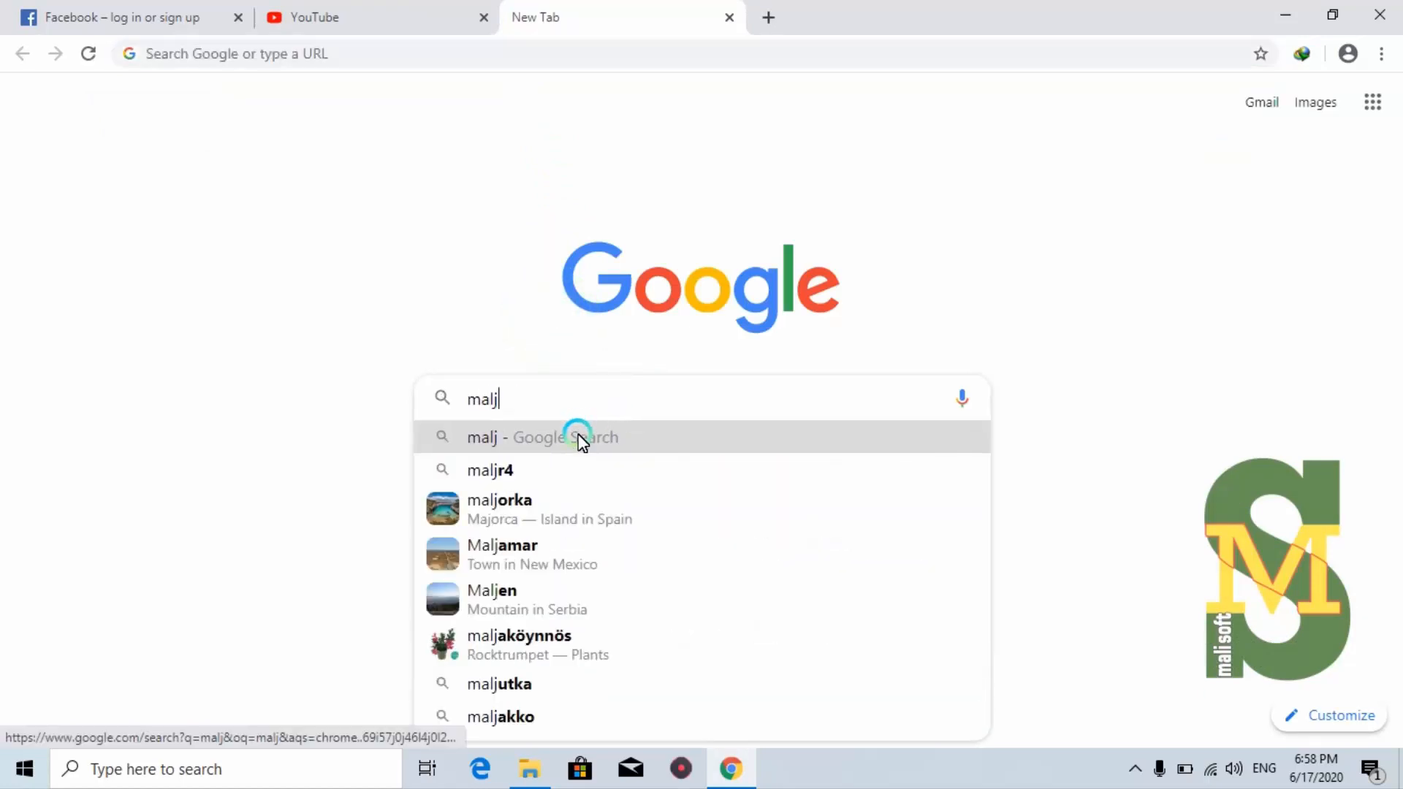
type("et")
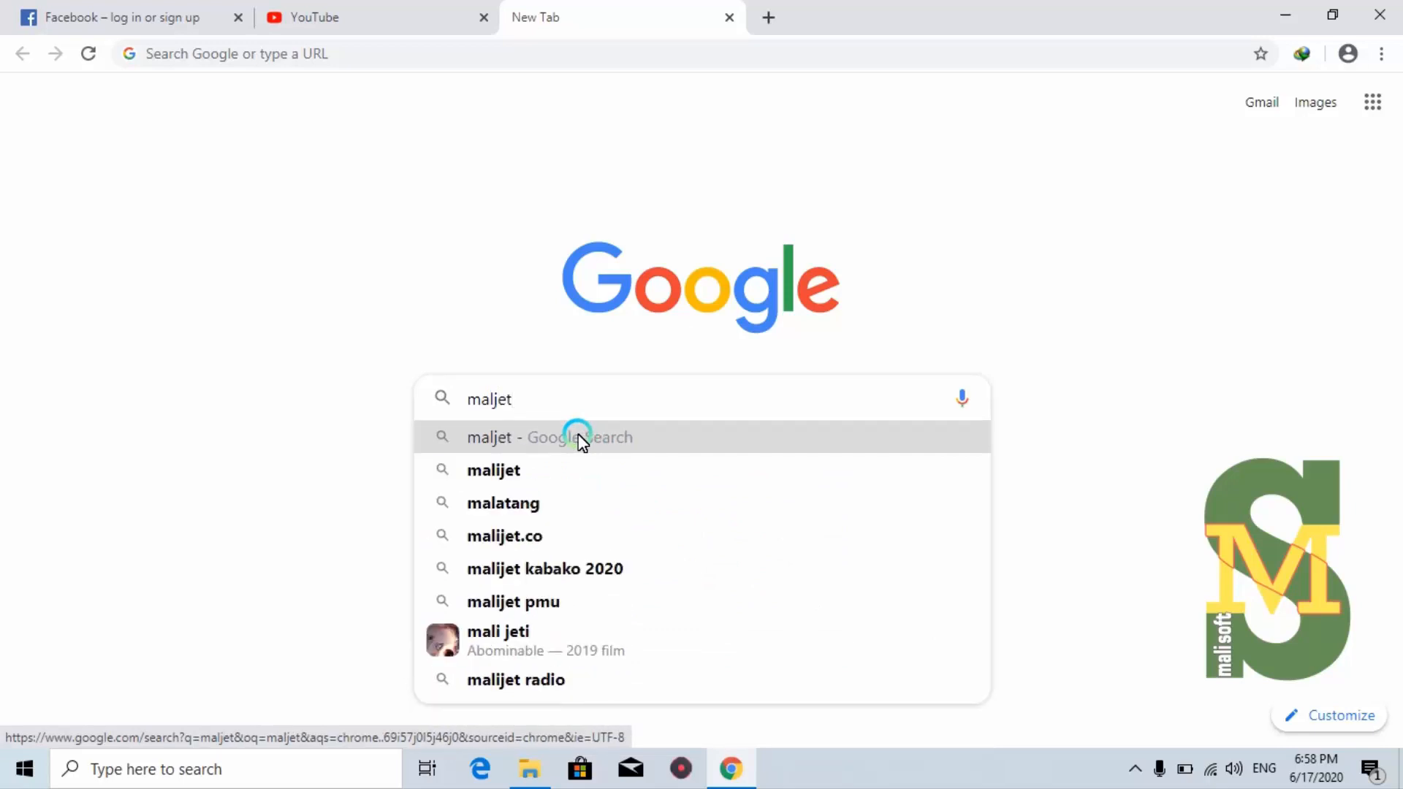
left_click(519, 474)
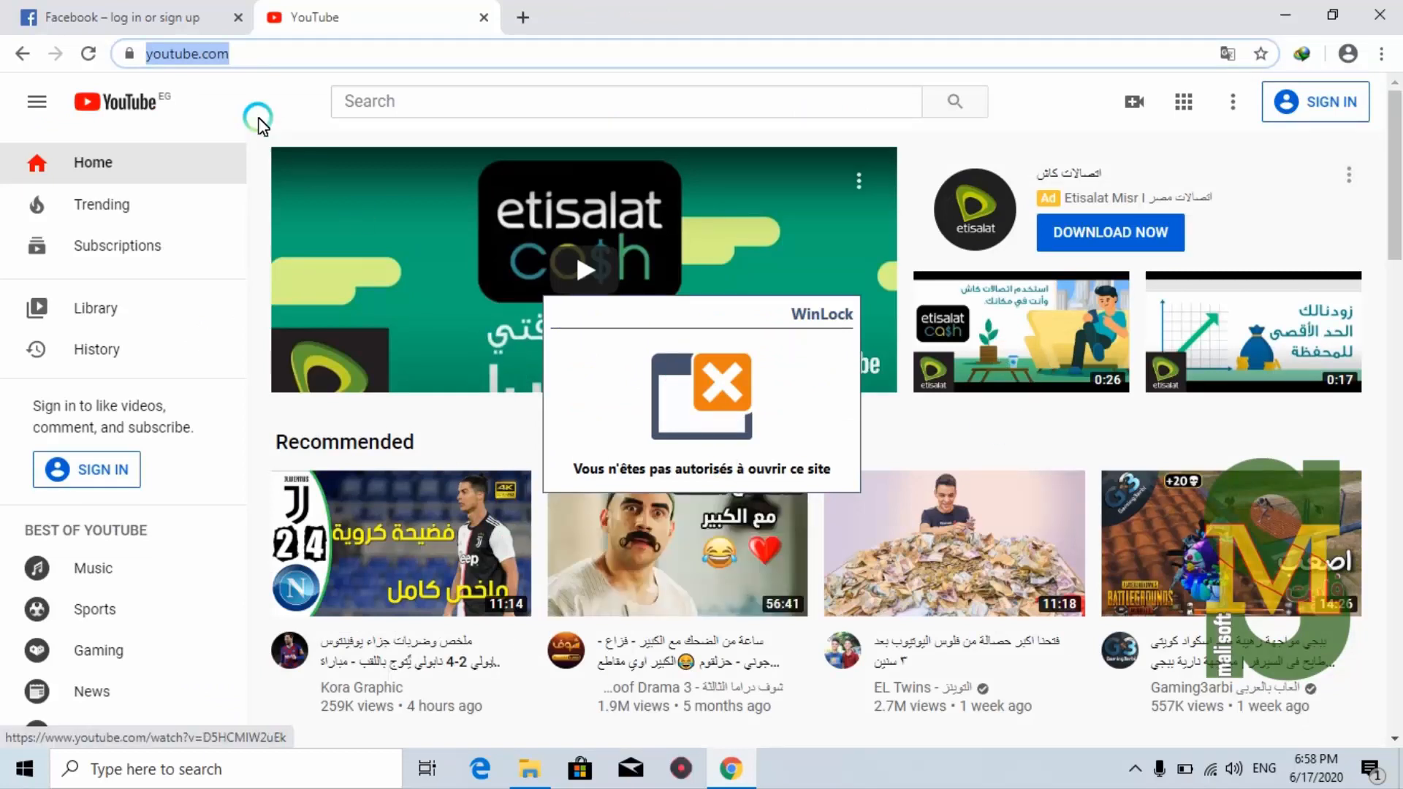
left_click(88, 54)
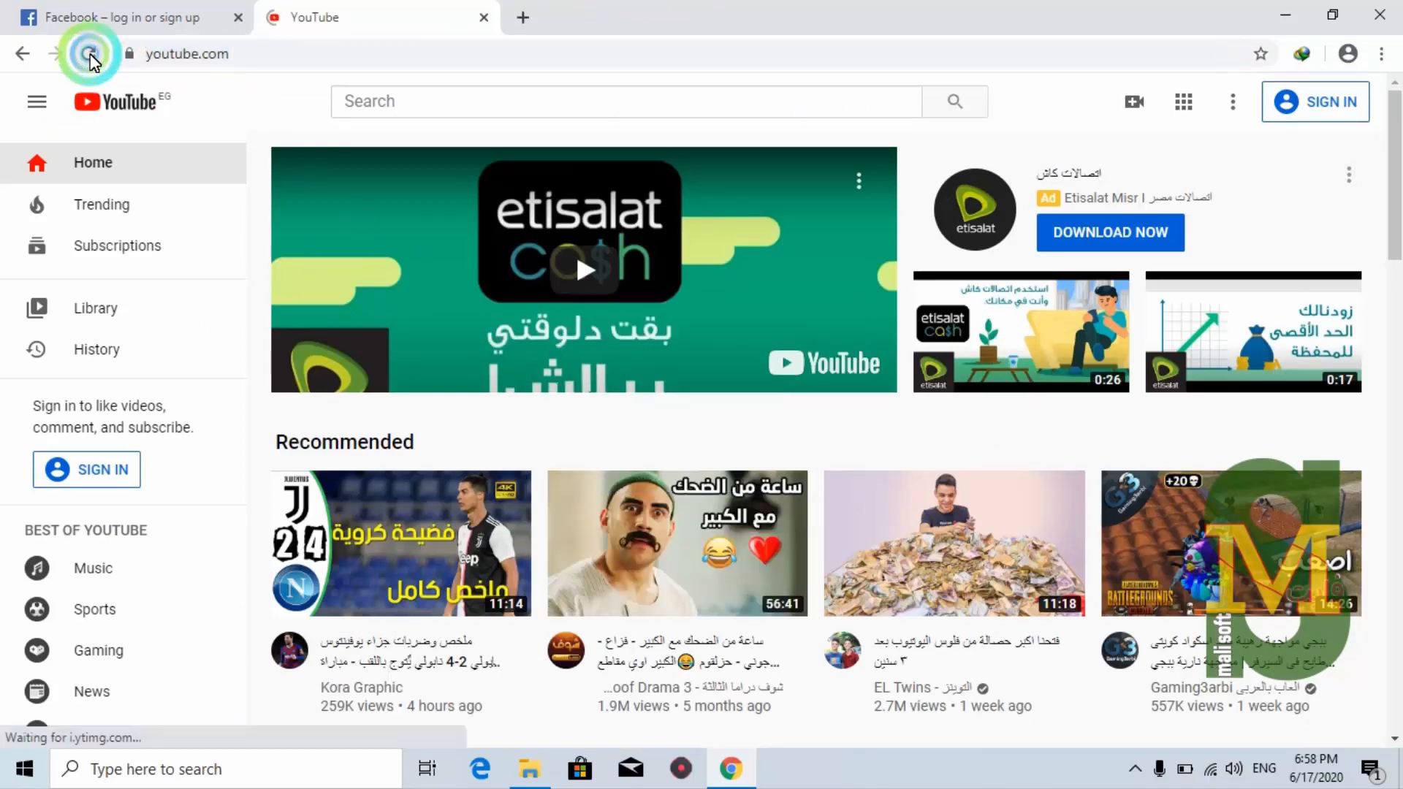
Reload YouTube, view the Facebook tab, then minimize Chrome and enter the WinLock password
left_click(934, 391)
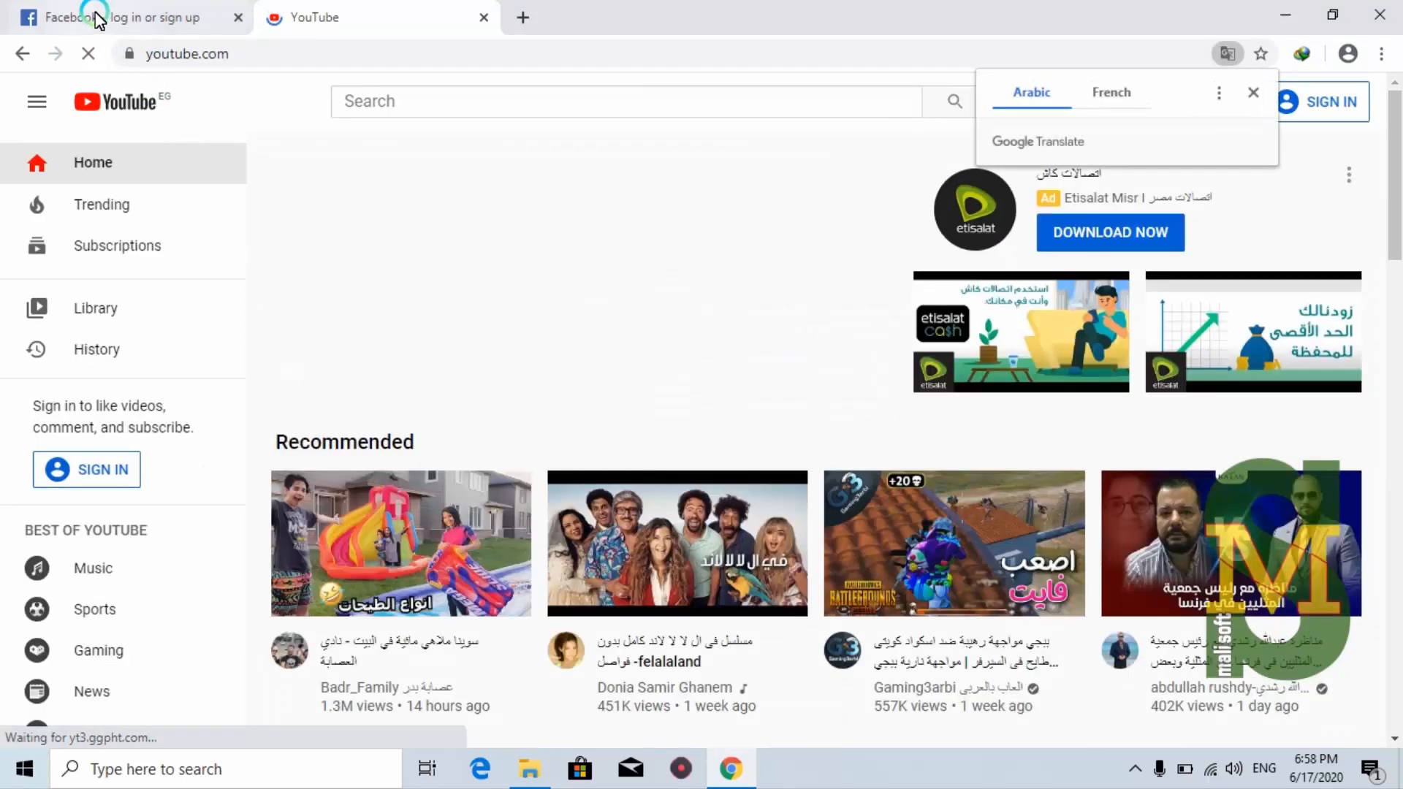
left_click(103, 17)
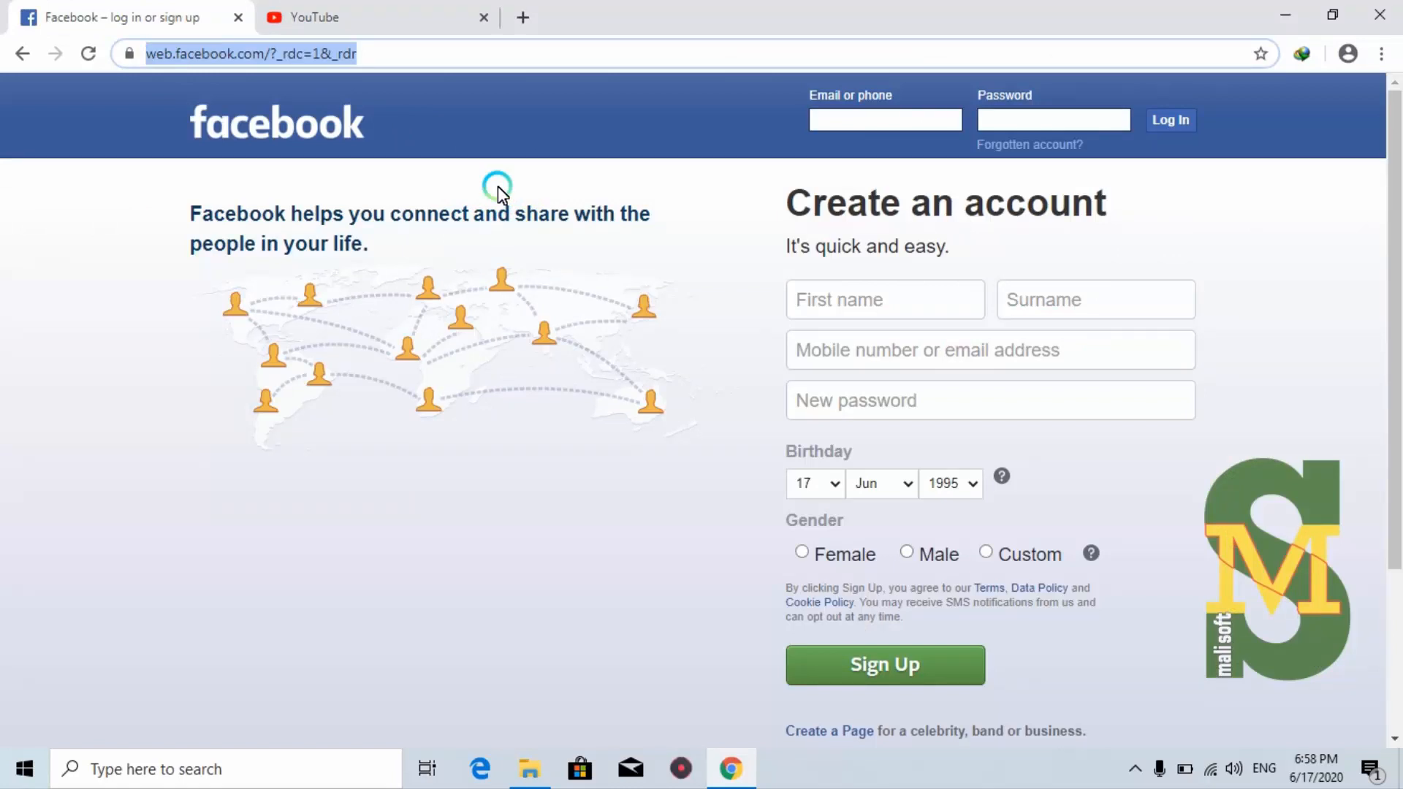
left_click(1284, 16)
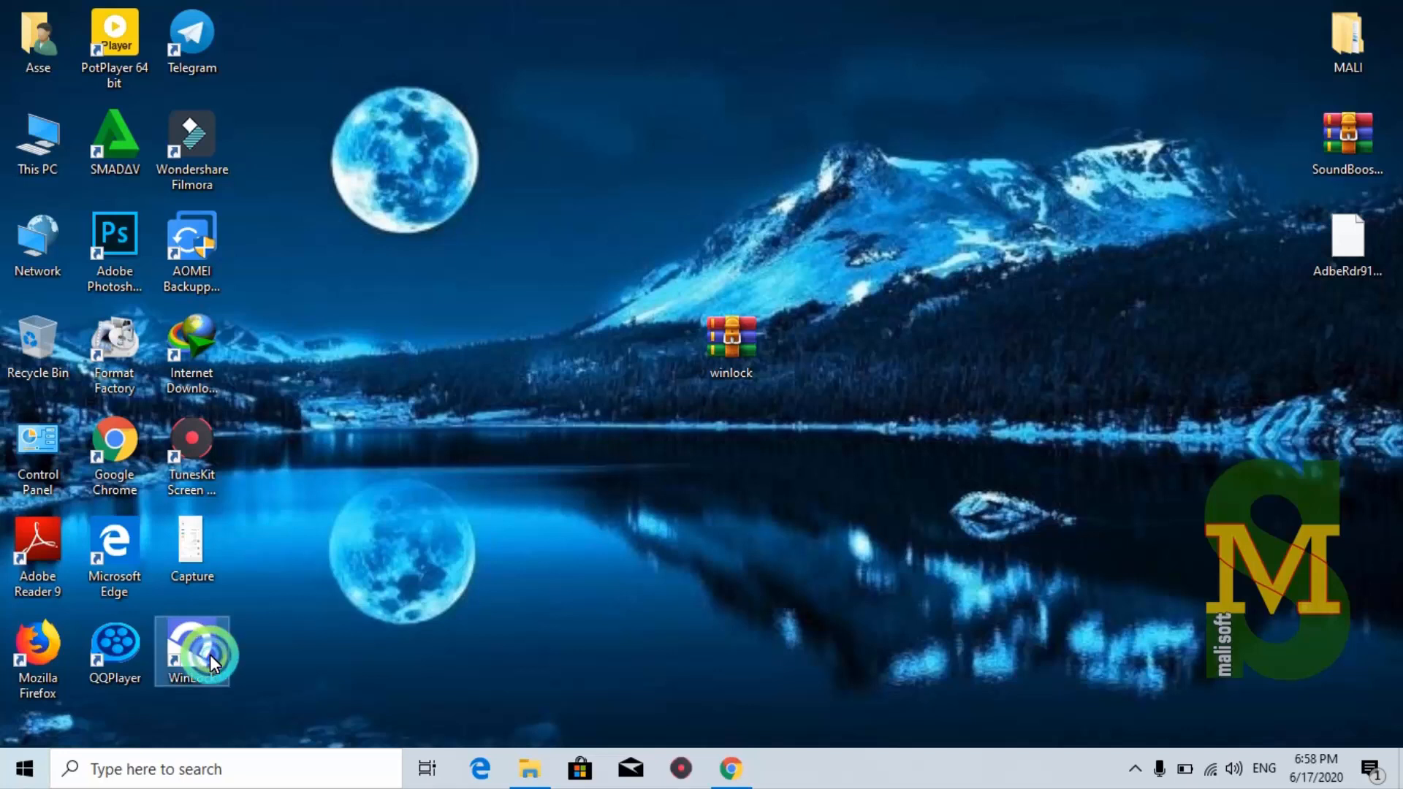
type("*******")
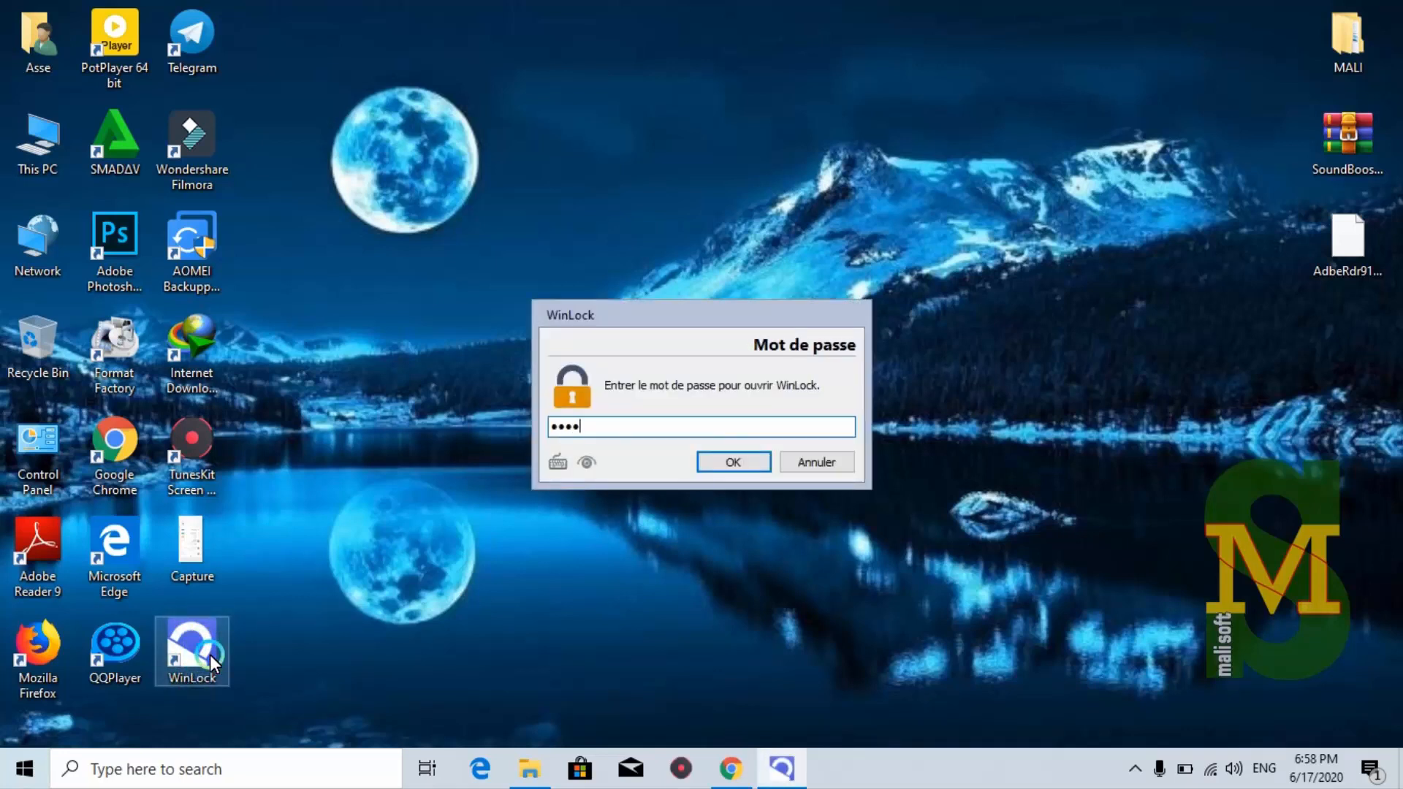
type("*")
Unlock WinLock and open Internet > Sites restreints, closing the add box without adding a keyword
key("Return")
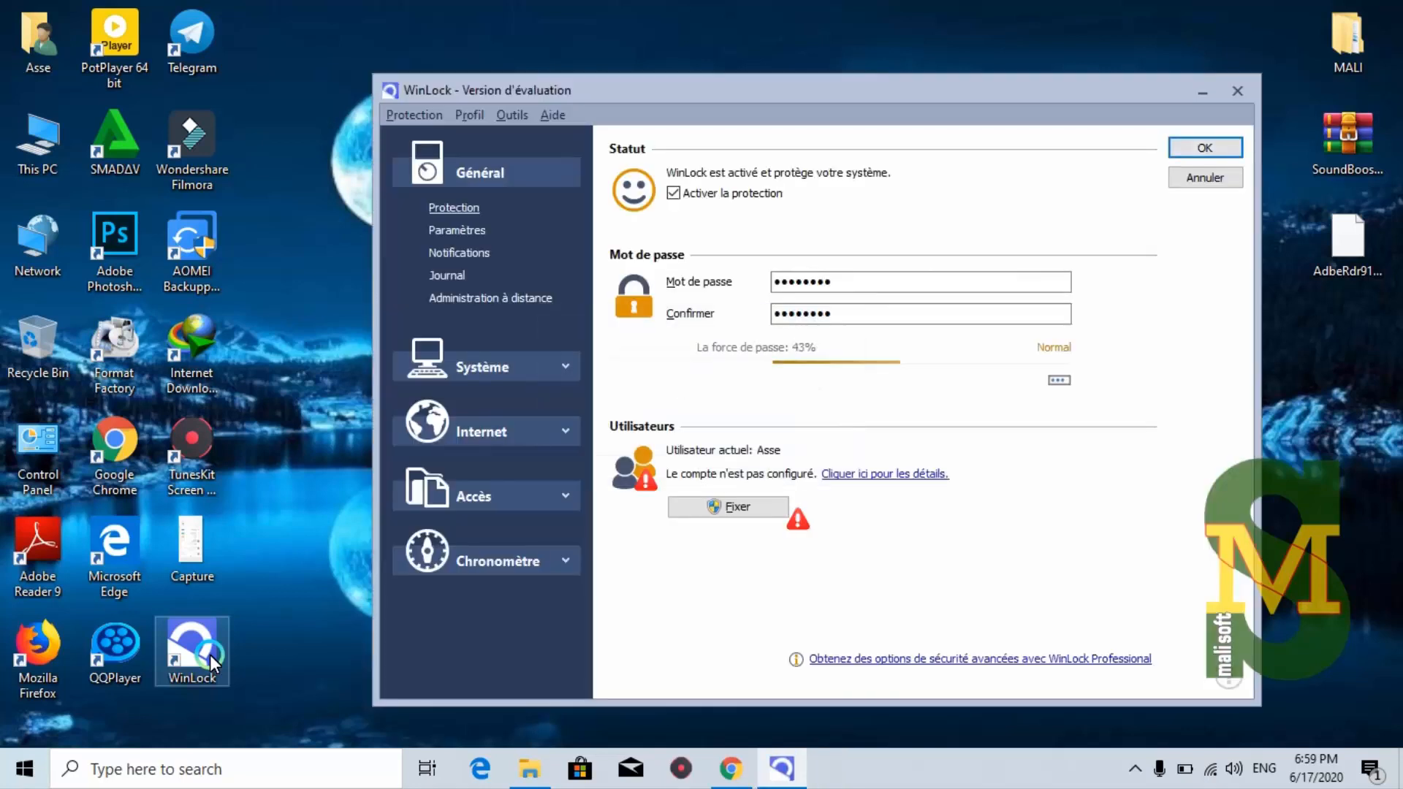
left_click(567, 432)
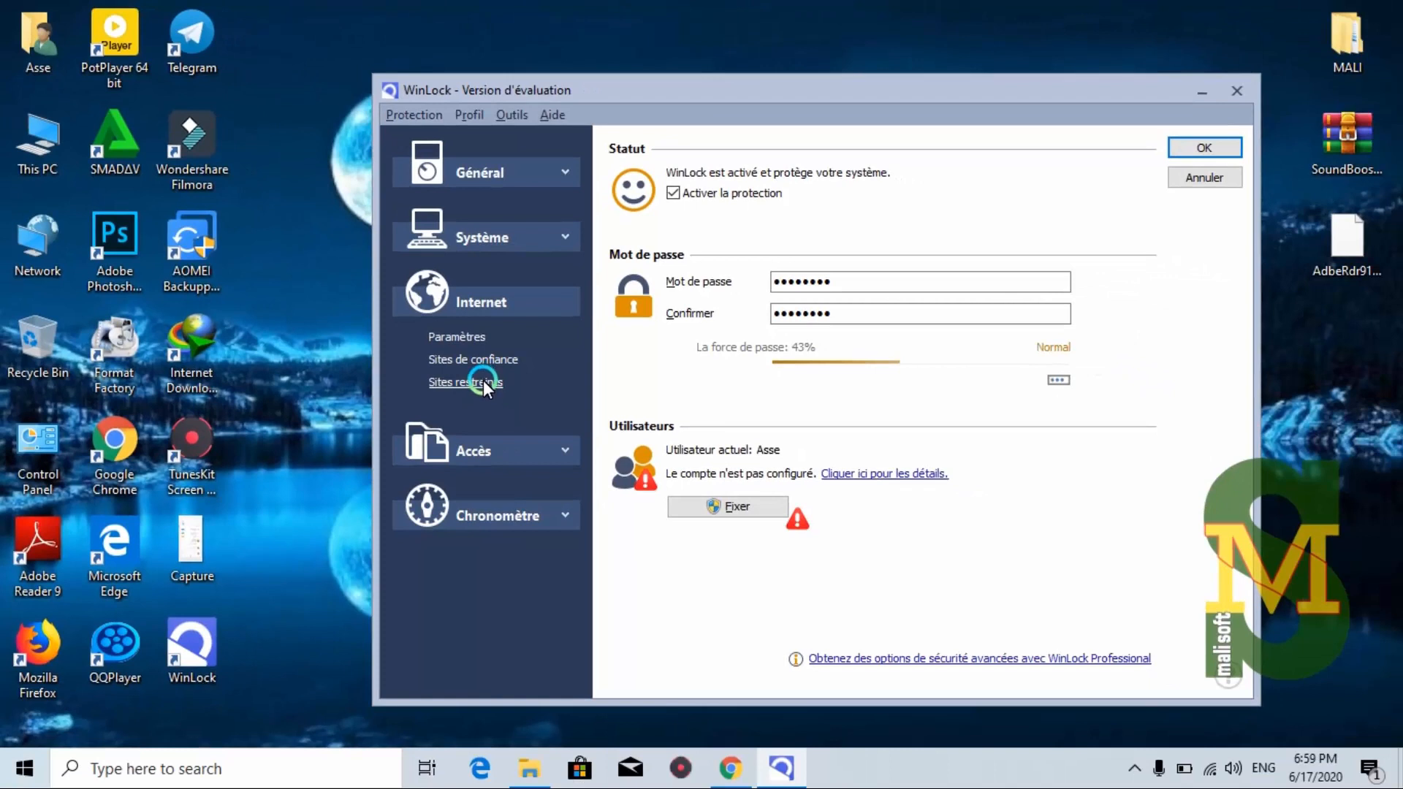
left_click(484, 381)
left_click(648, 676)
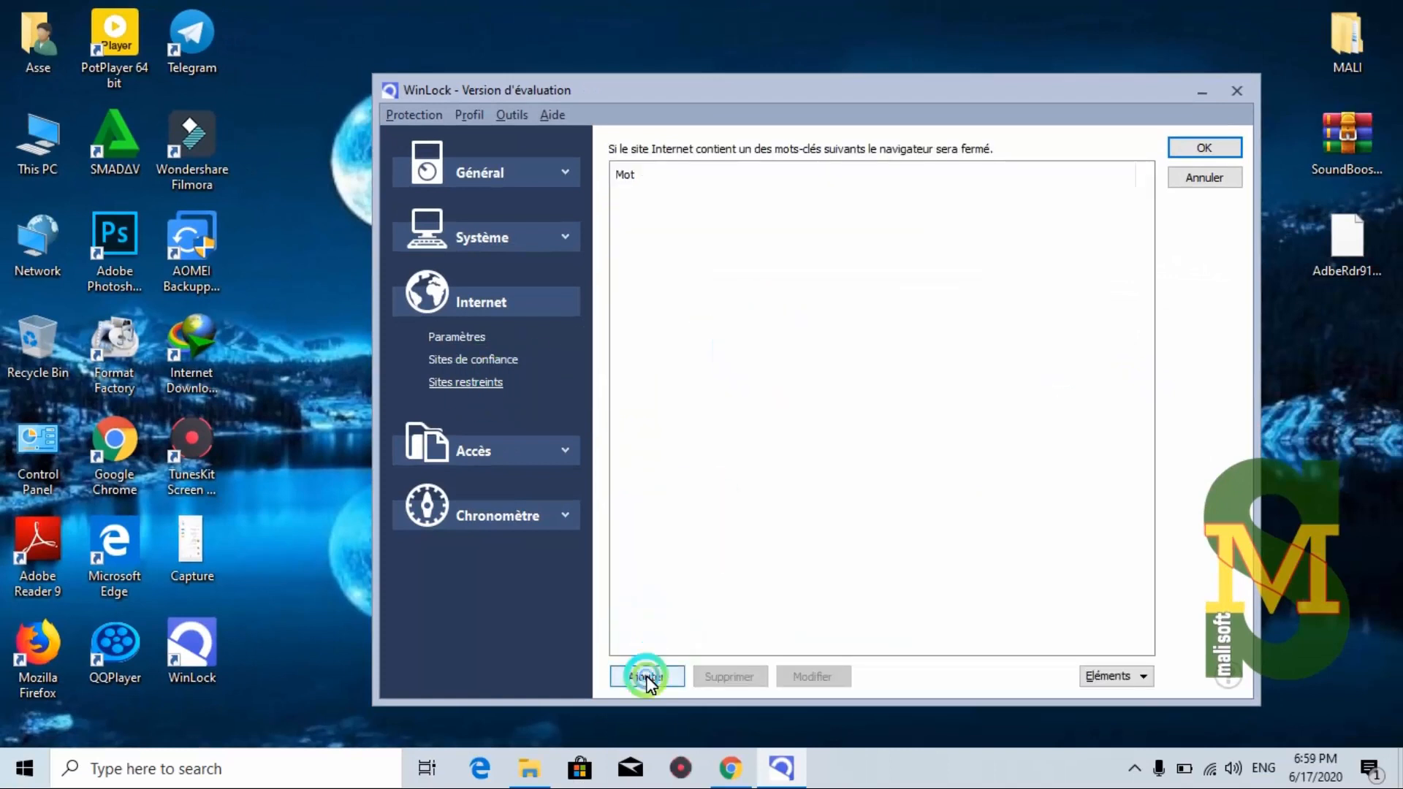
left_click(583, 373)
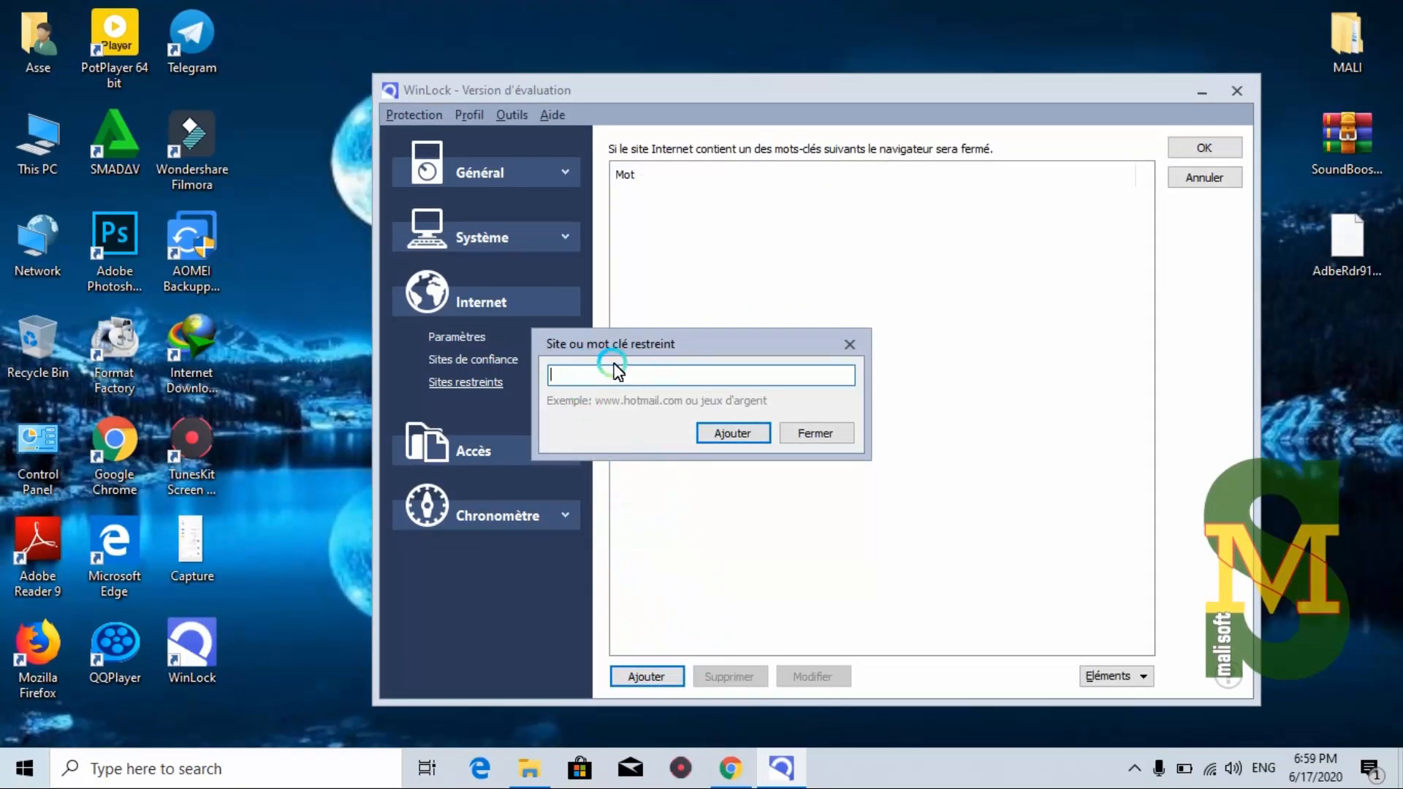
left_click(811, 433)
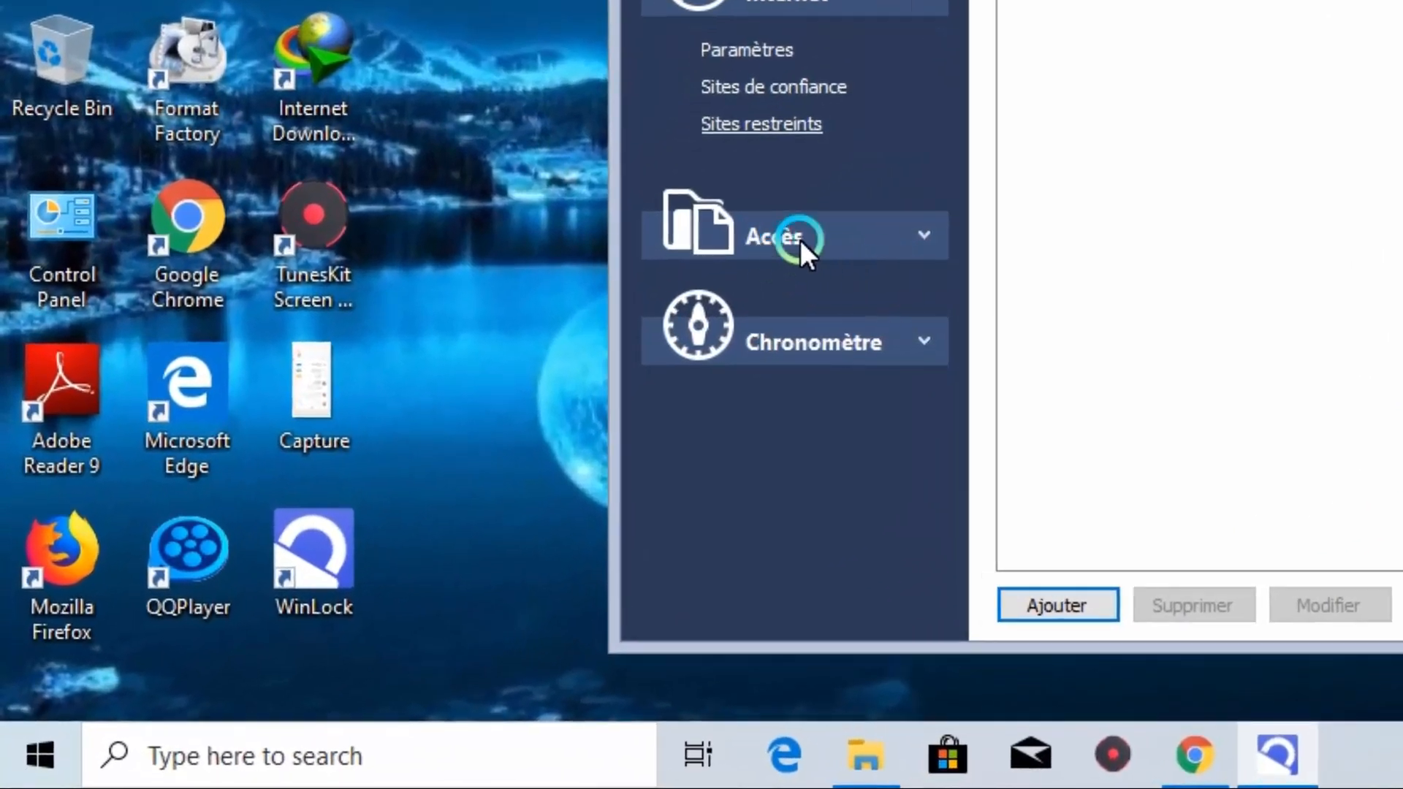
Open Accès > Dossiers to add a folder, browse Local Disk (E:) in Explorer, then minimize it
left_click(918, 238)
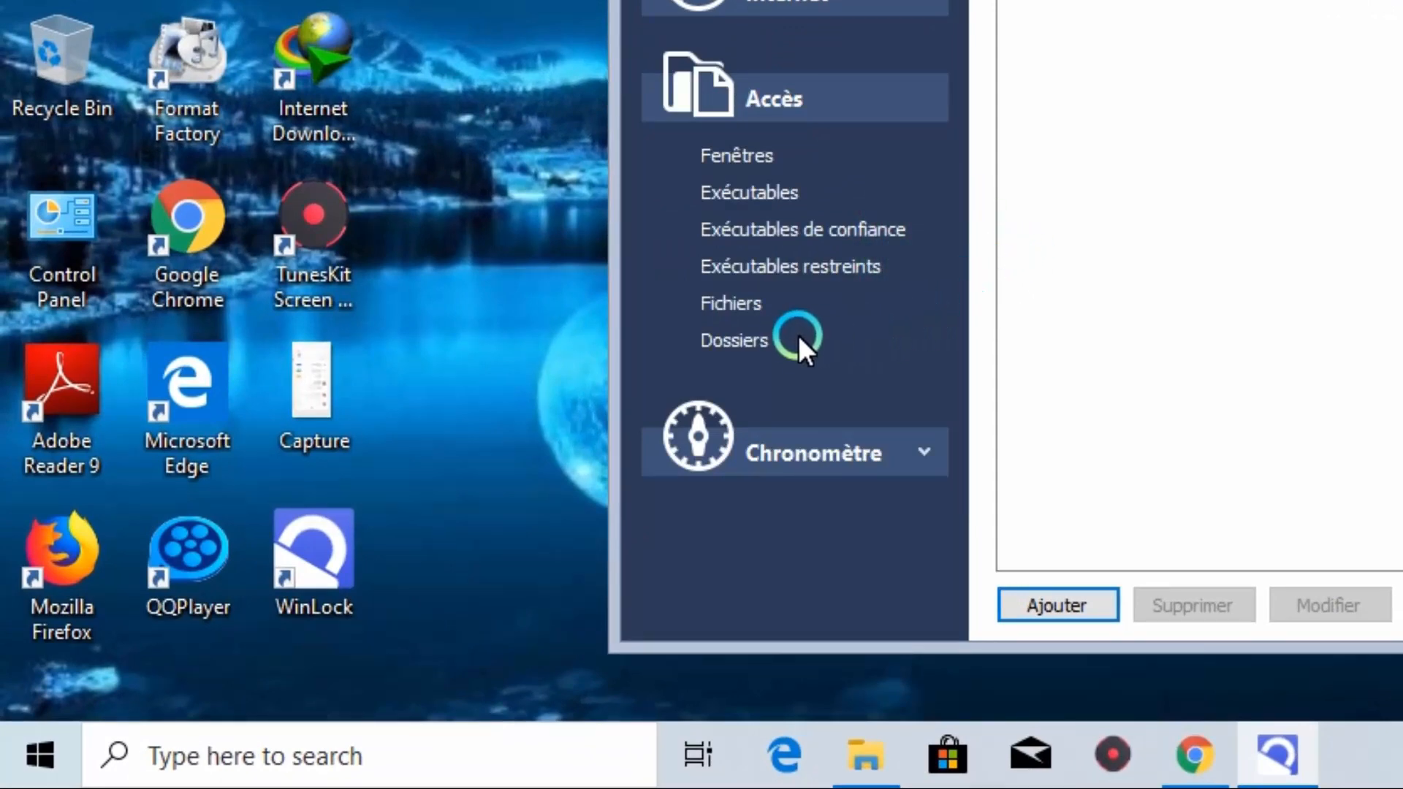
left_click(741, 342)
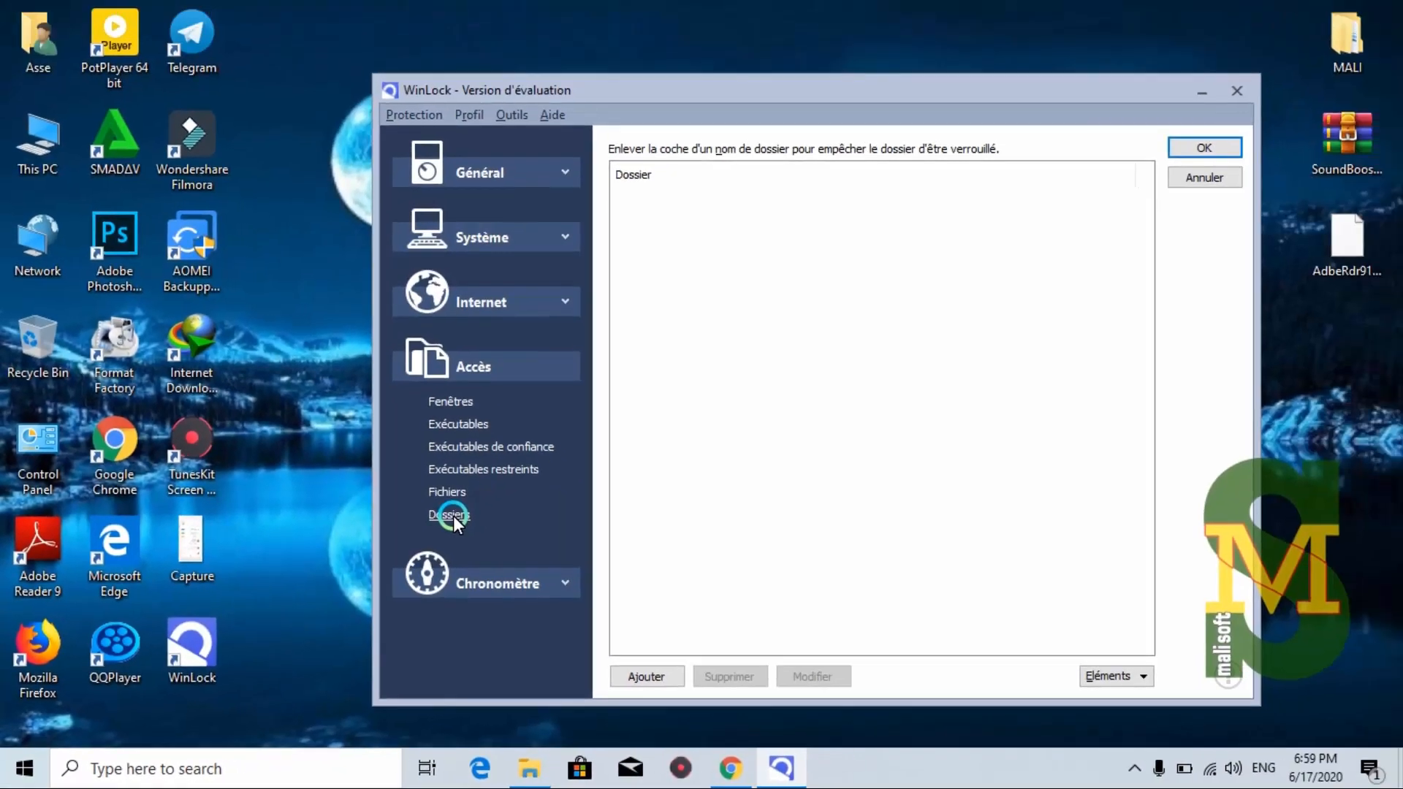
left_click(647, 677)
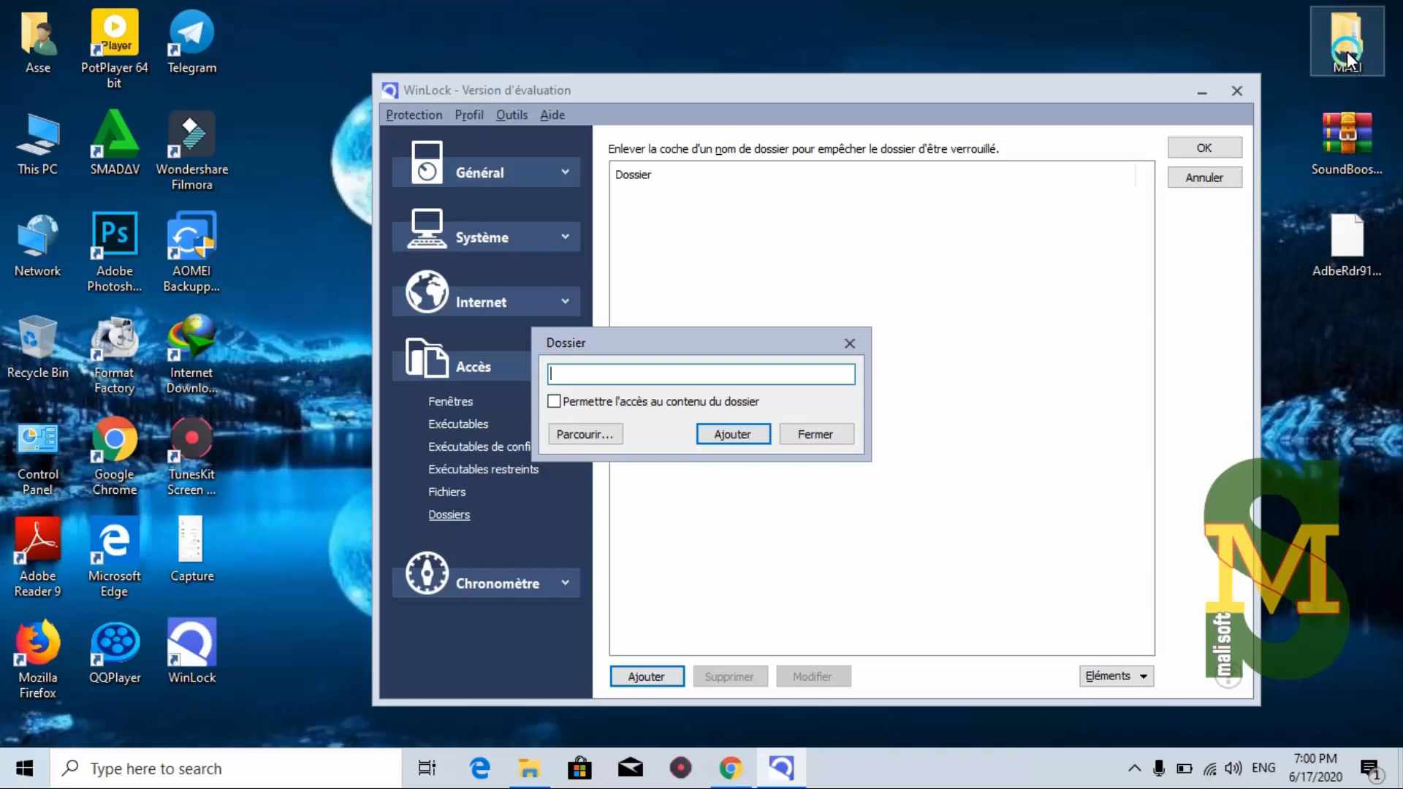
double_click(63, 130)
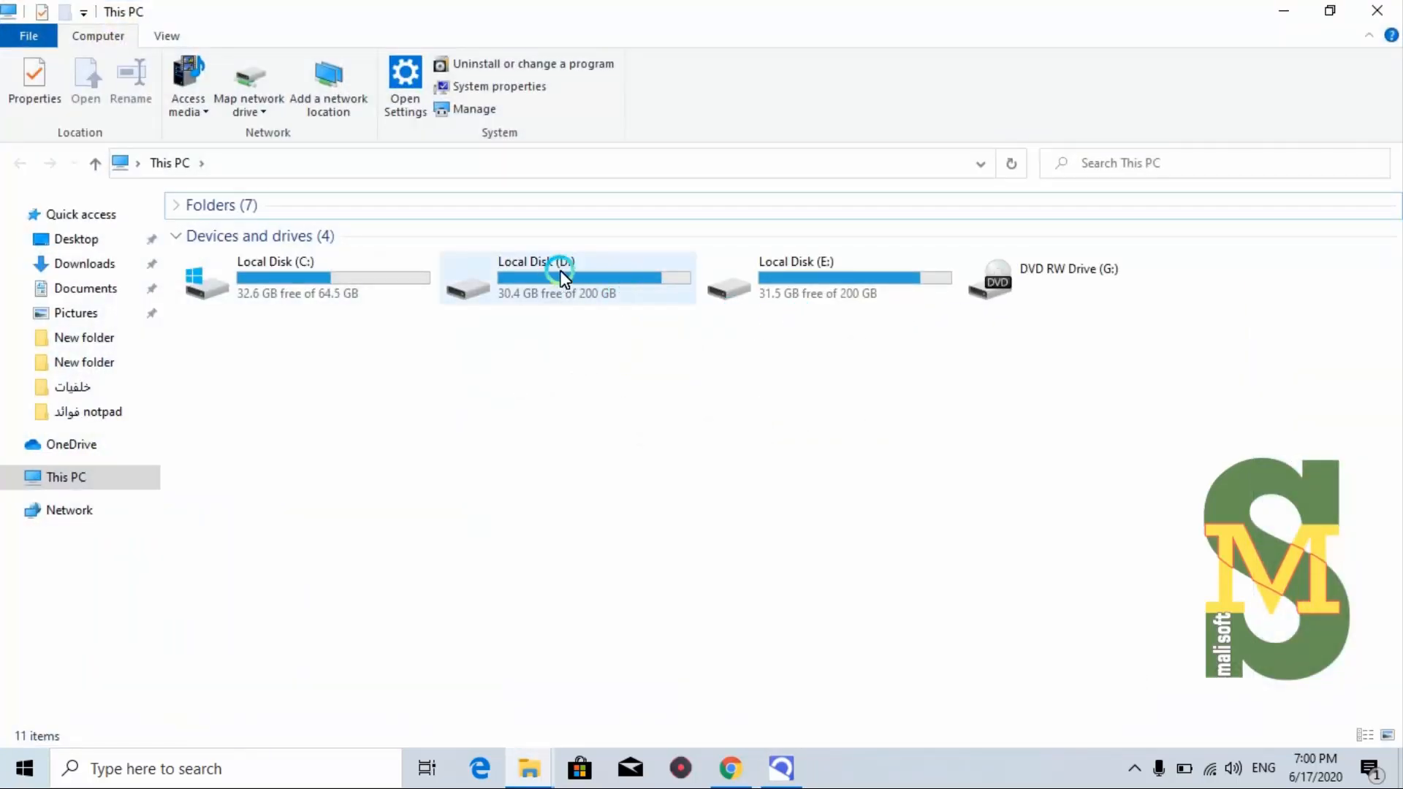
left_click(785, 302)
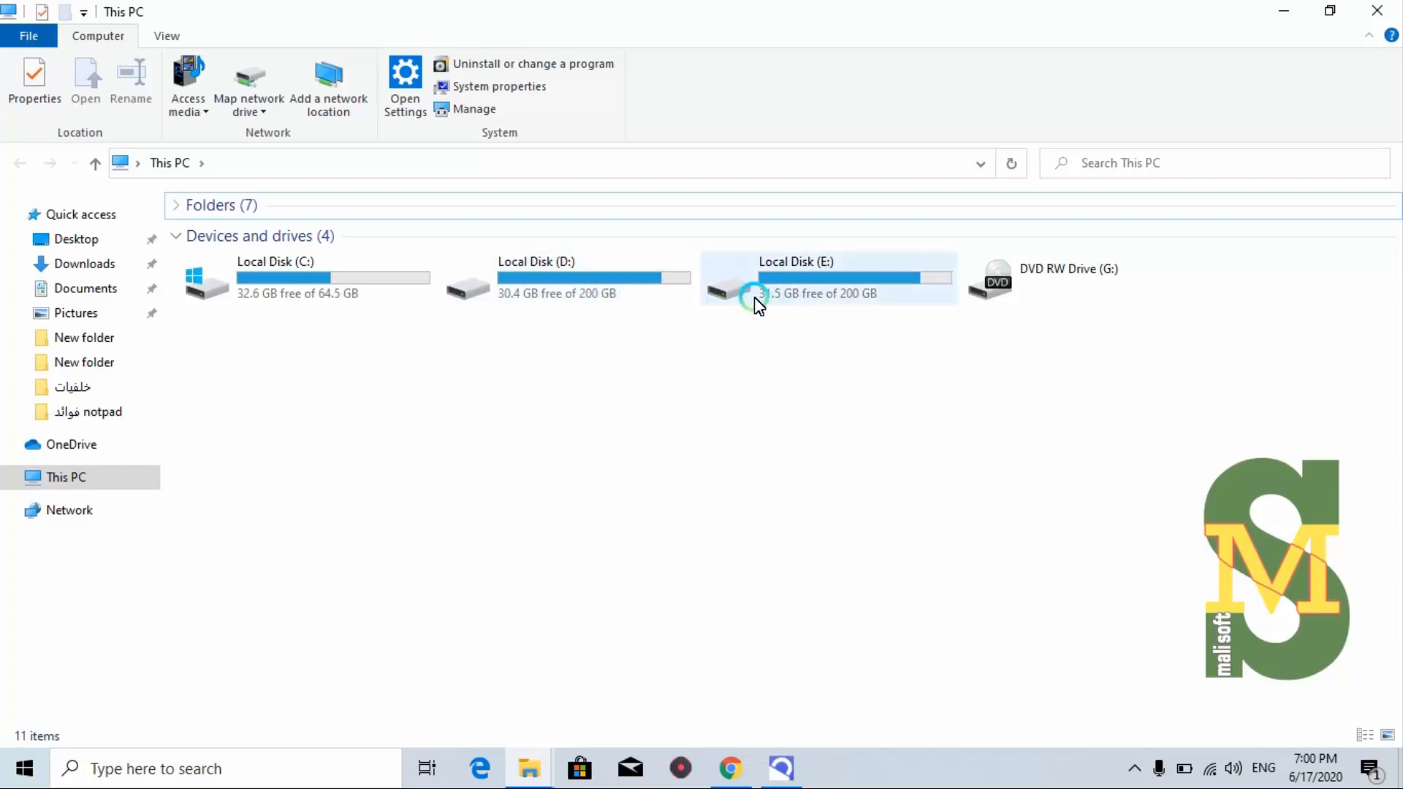
left_click(755, 300)
left_click(1284, 11)
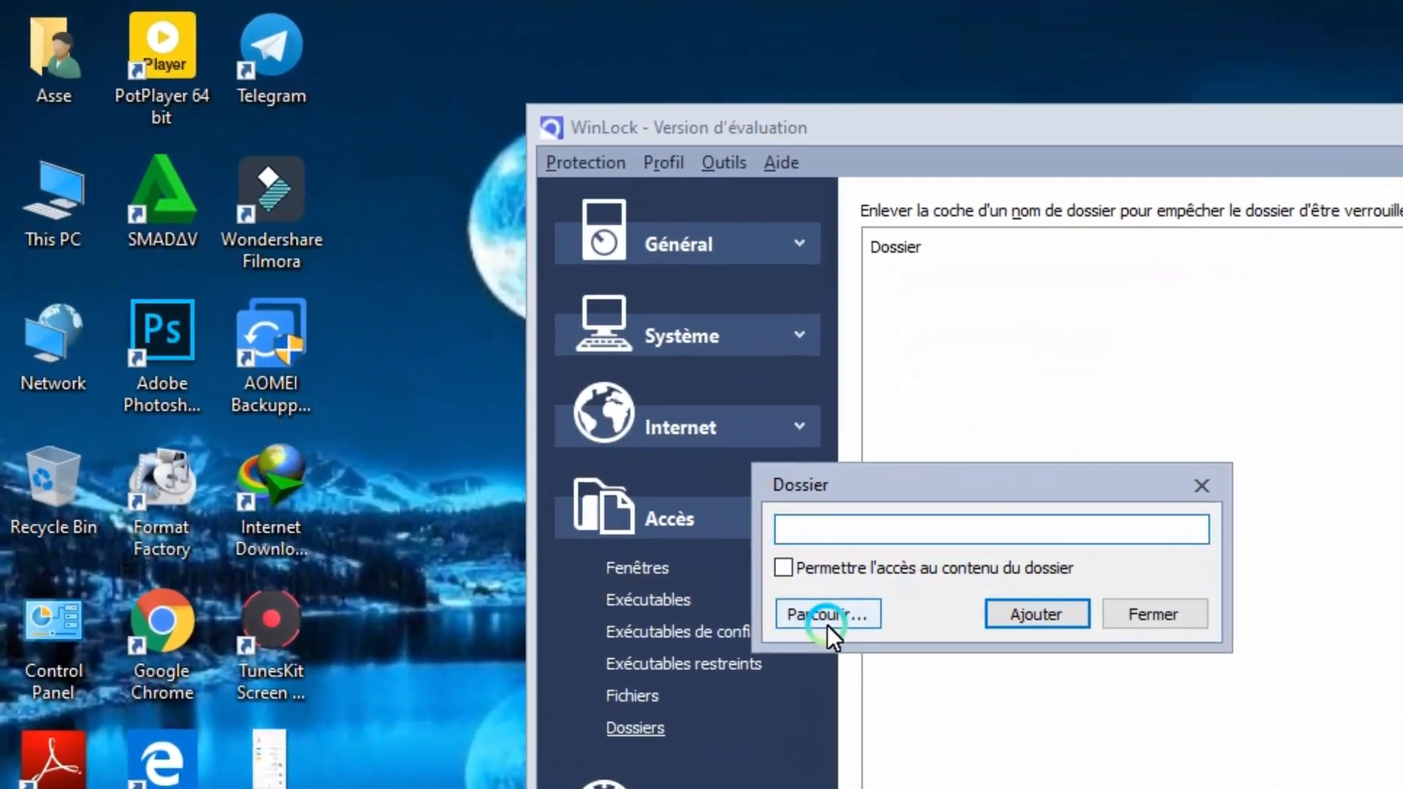
Browse to the desktop MALI folder, add it to the locked folders, and close the box
left_click(656, 490)
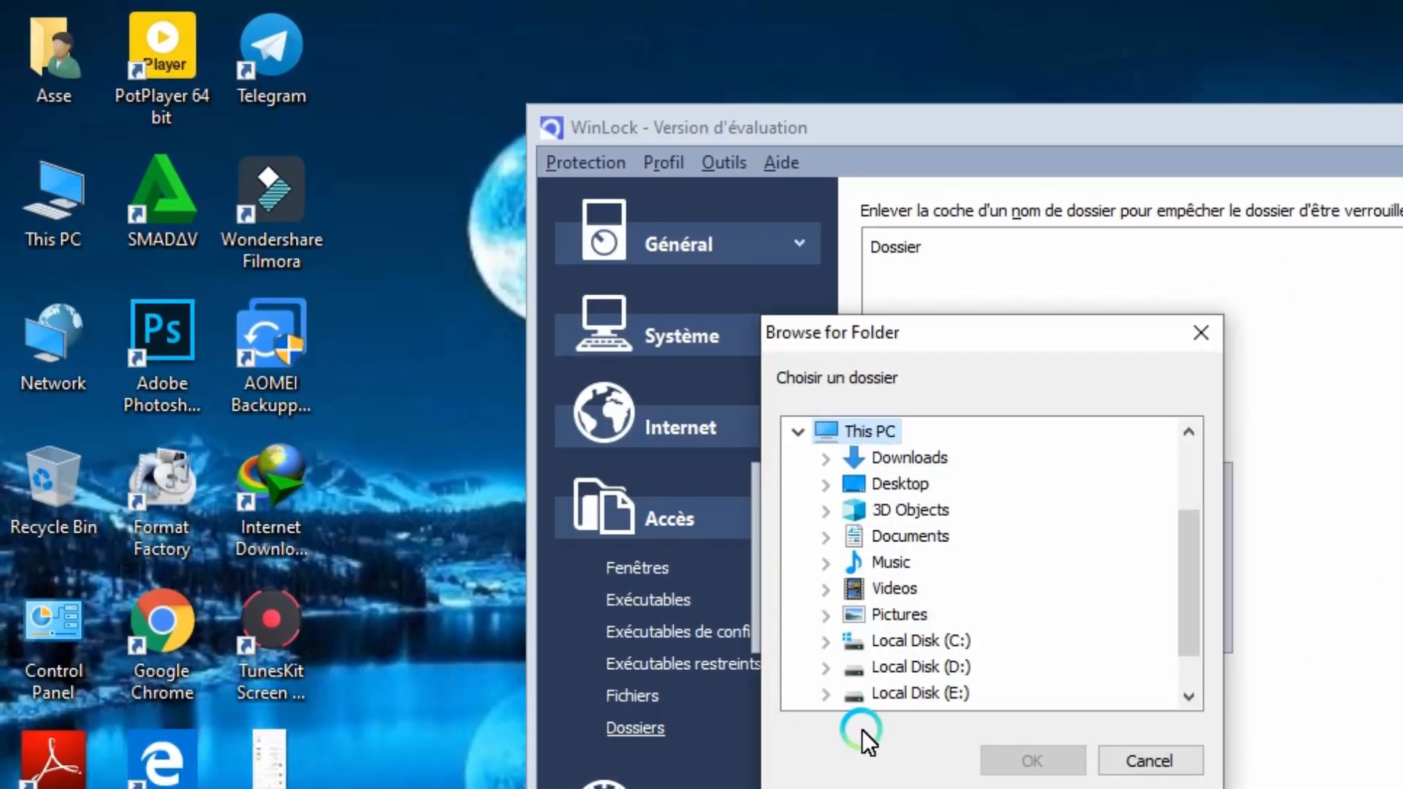
left_click_drag(1196, 581, 1186, 630)
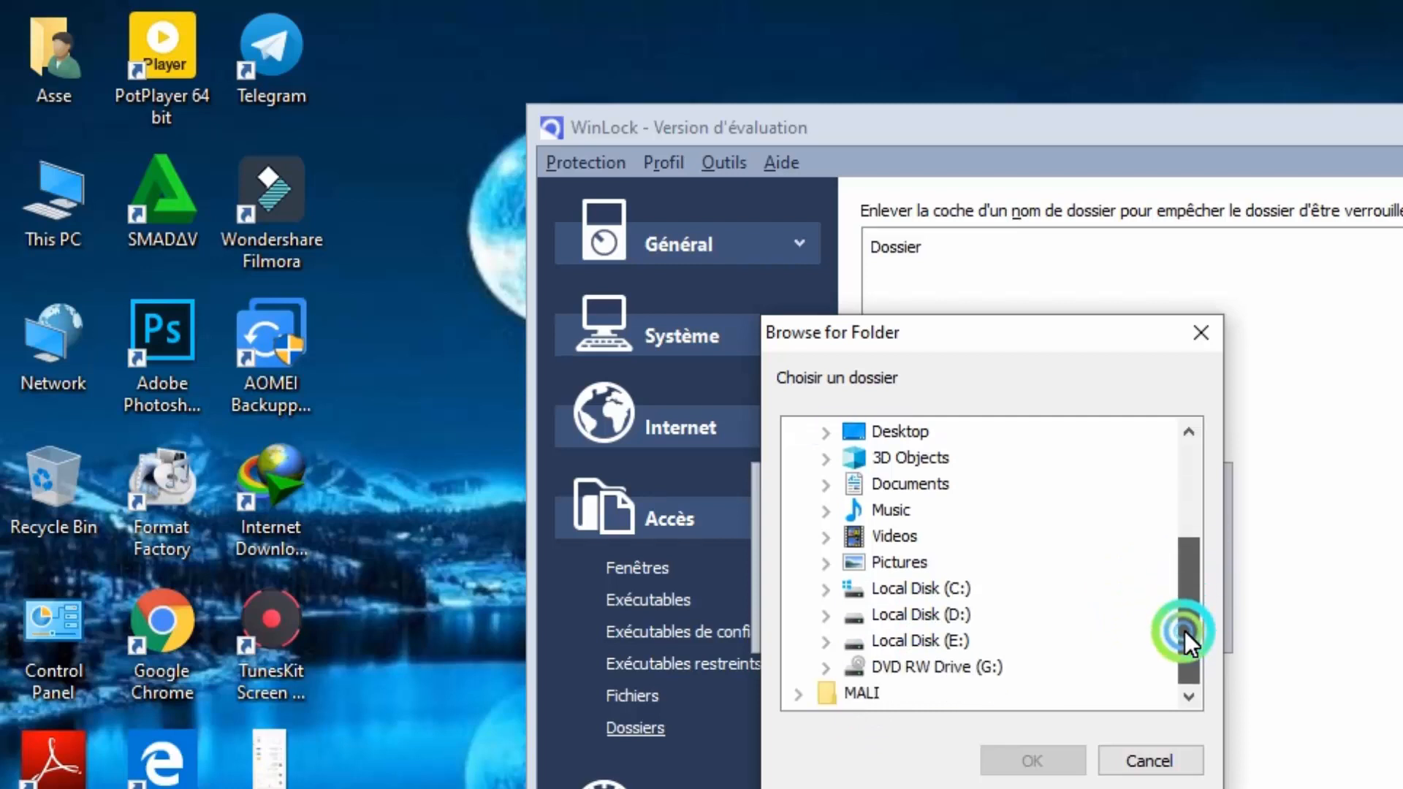
left_click(826, 615)
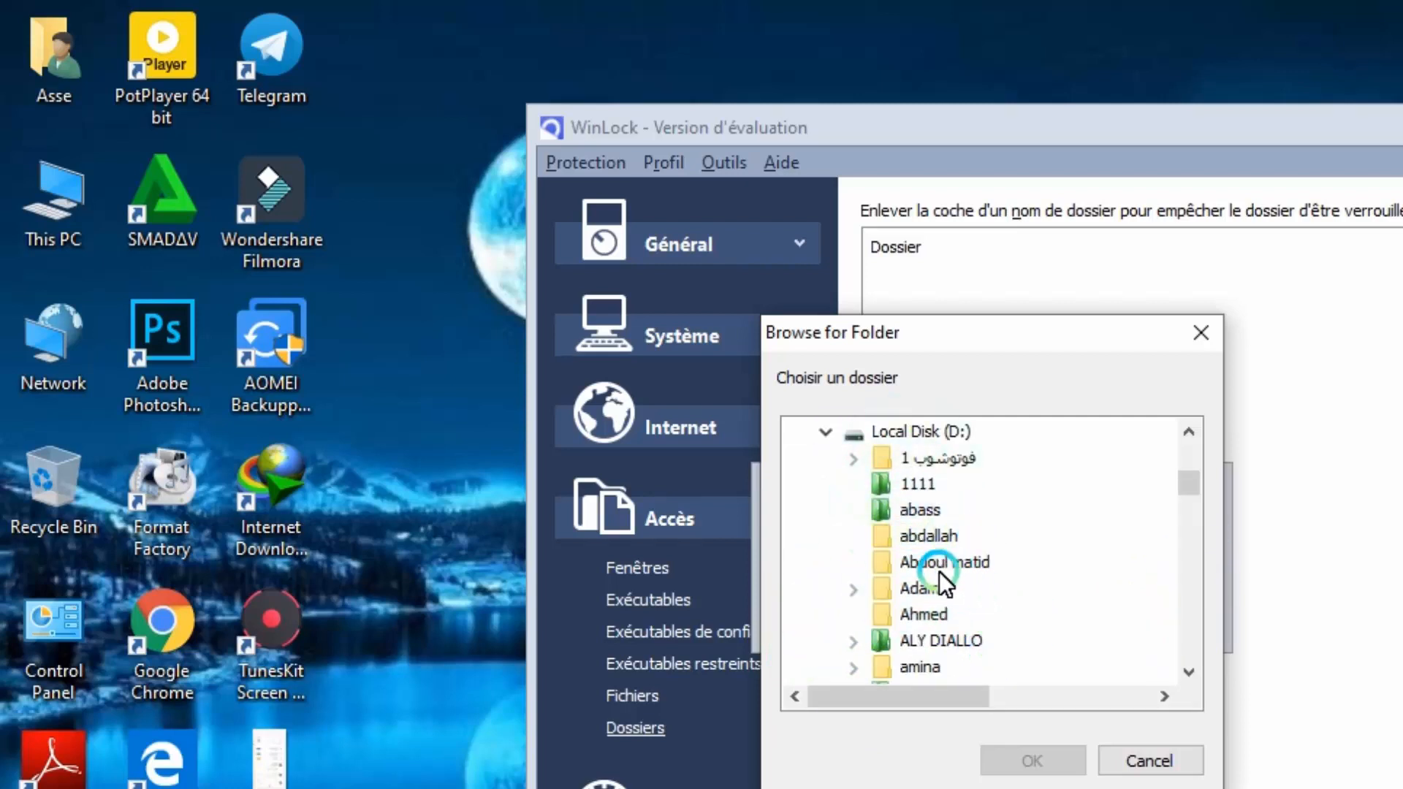
left_click(914, 590)
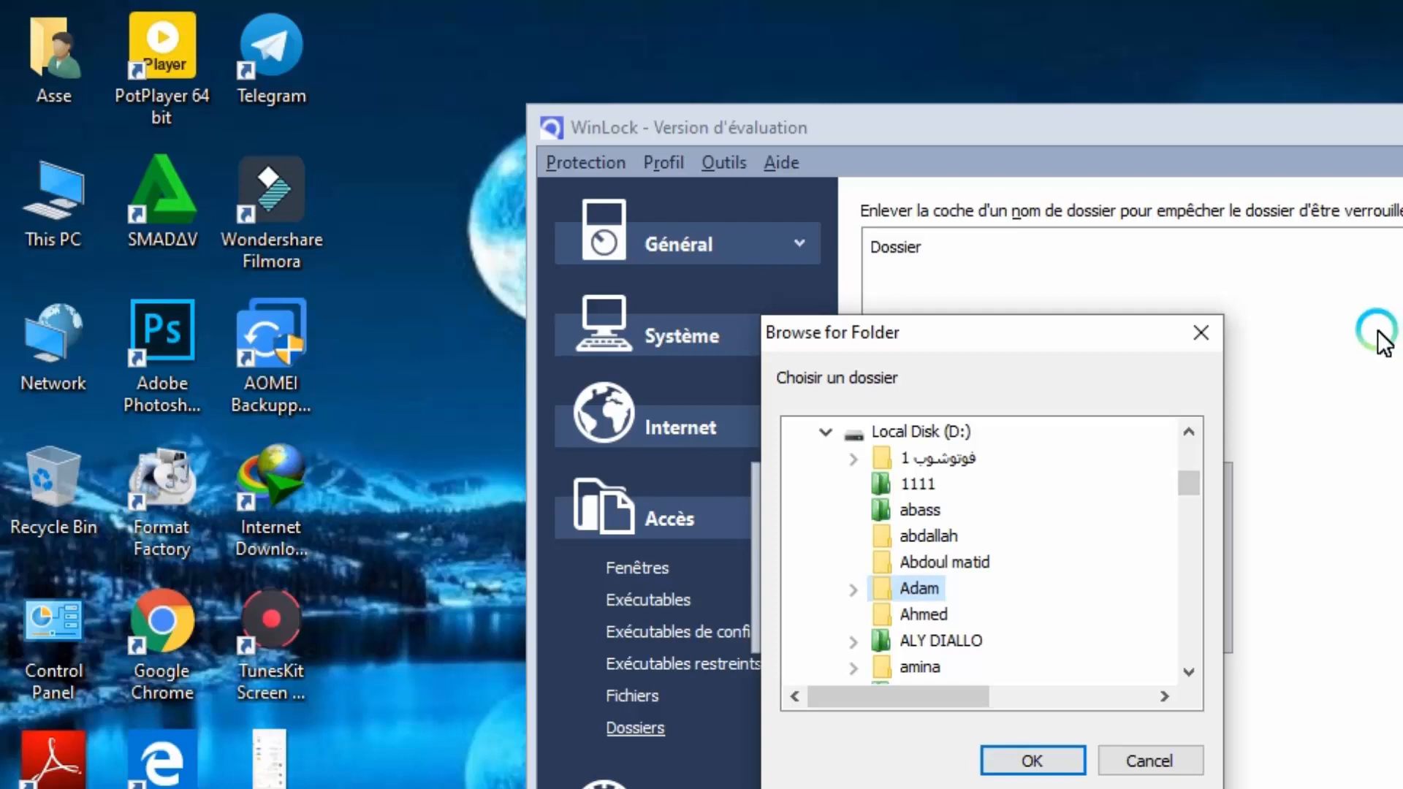
left_click_drag(1187, 484, 1186, 689)
left_click(861, 665)
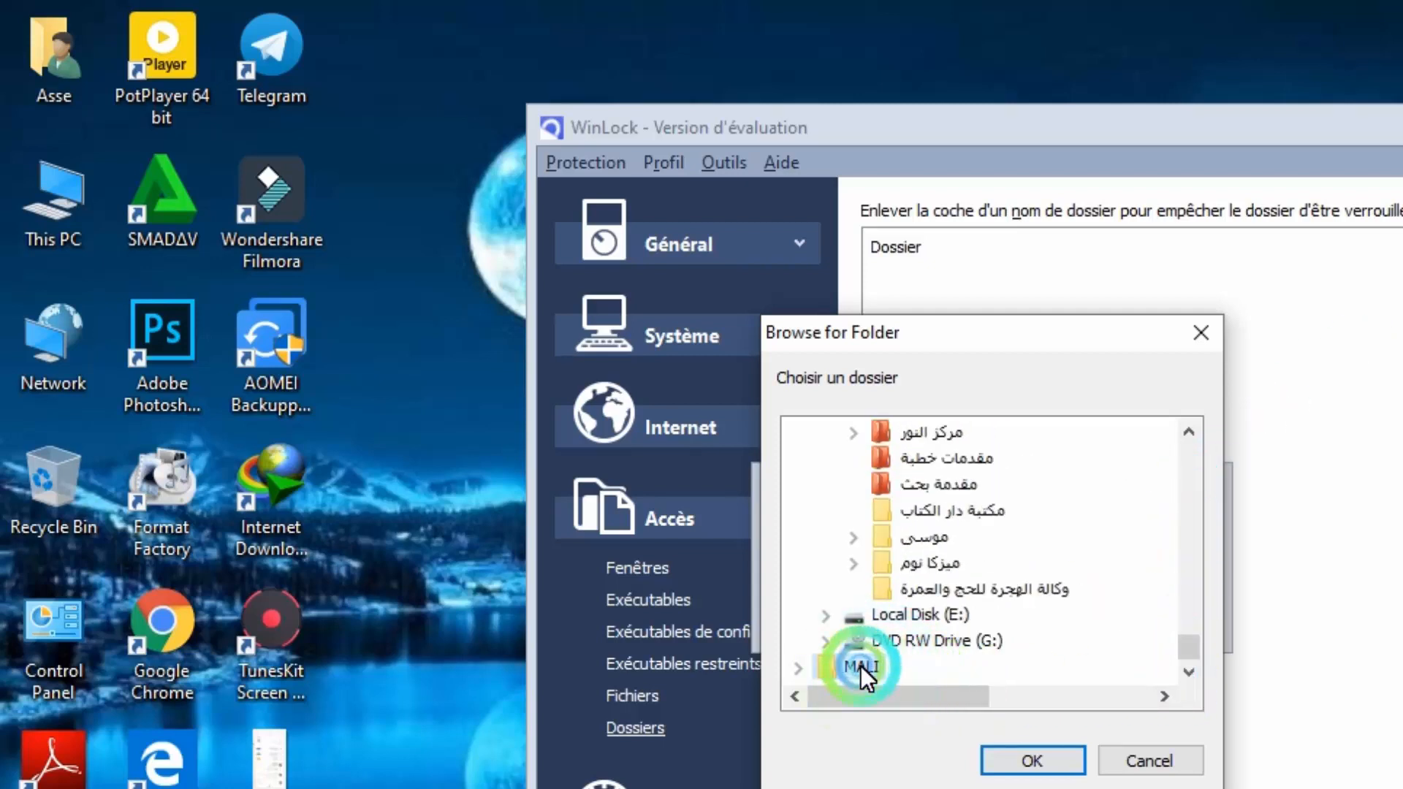
left_click(1031, 756)
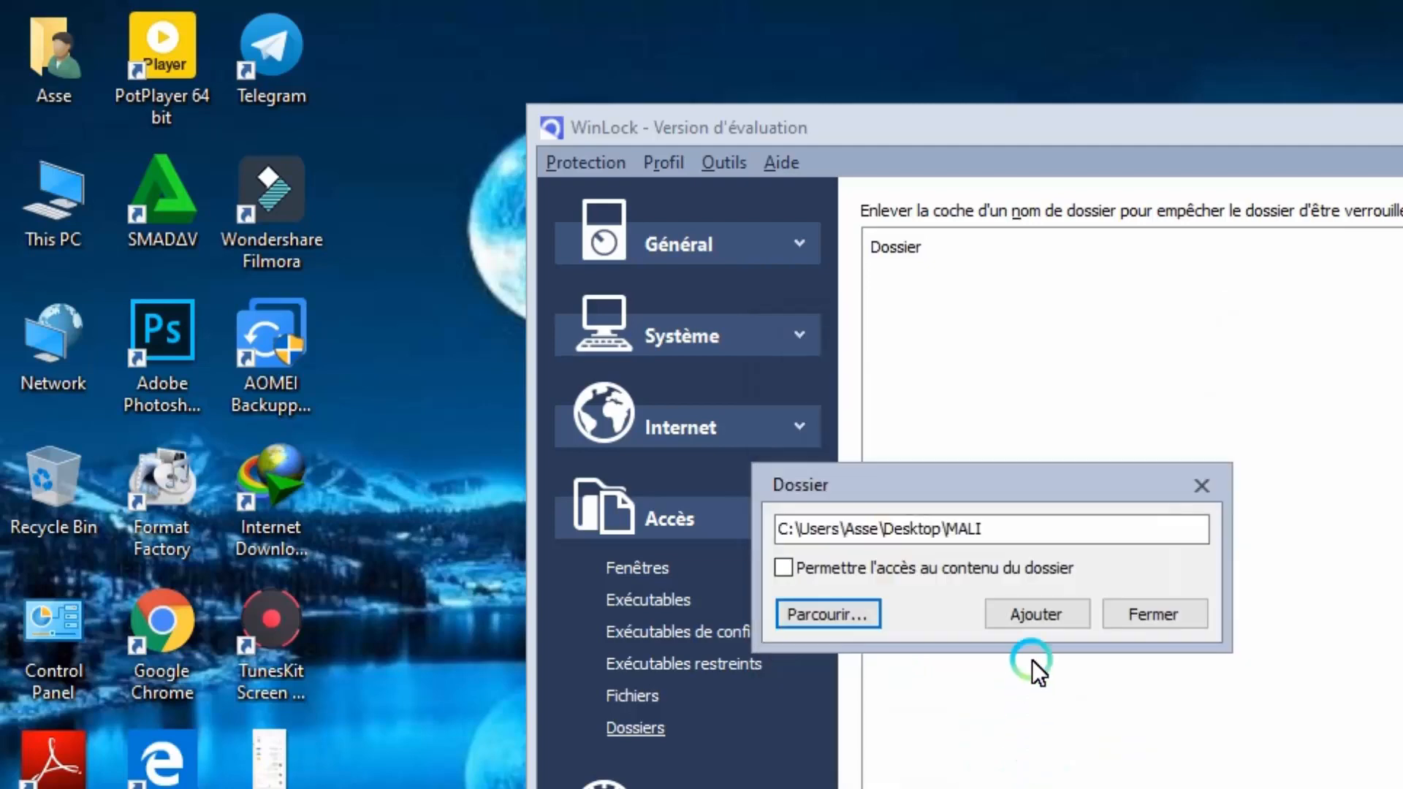
left_click(1019, 611)
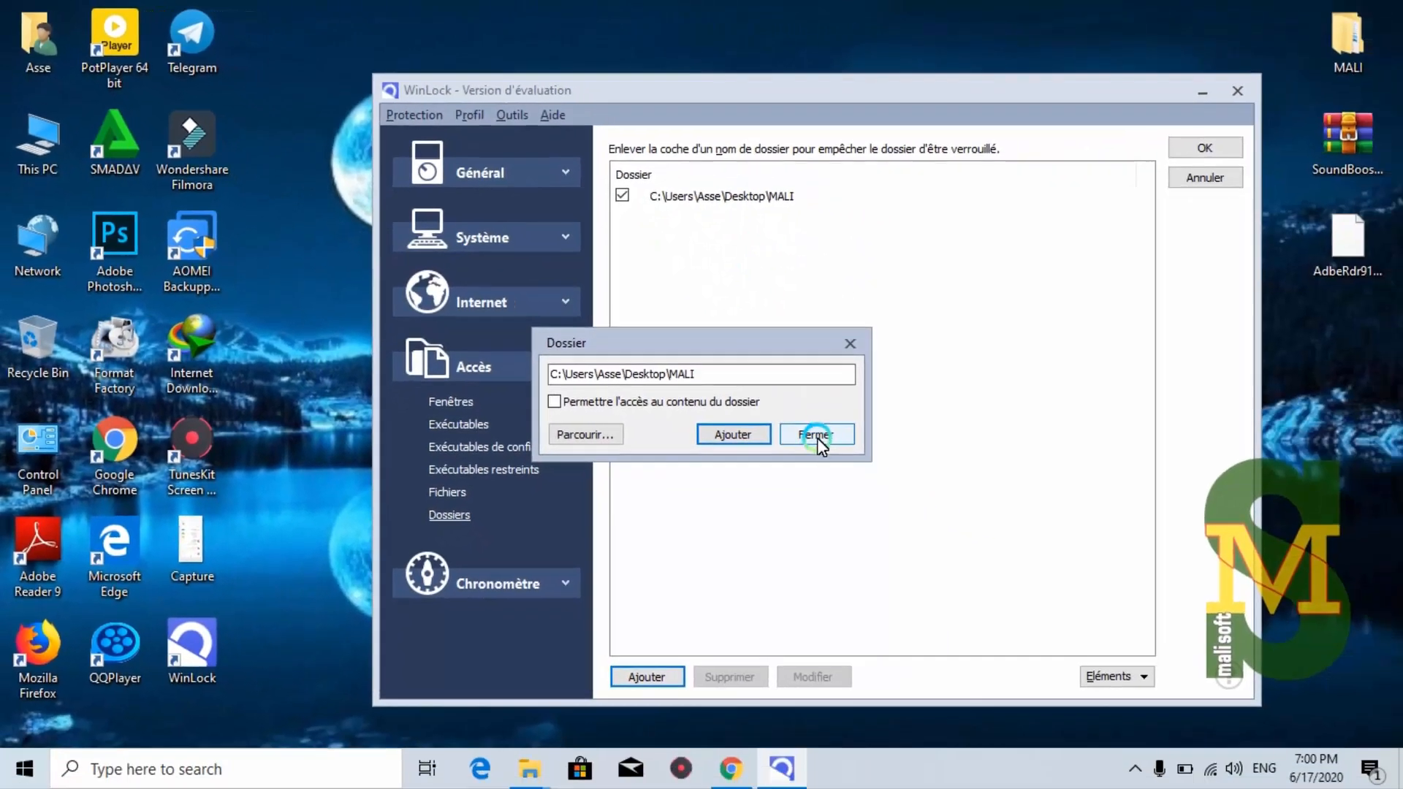
left_click(1155, 614)
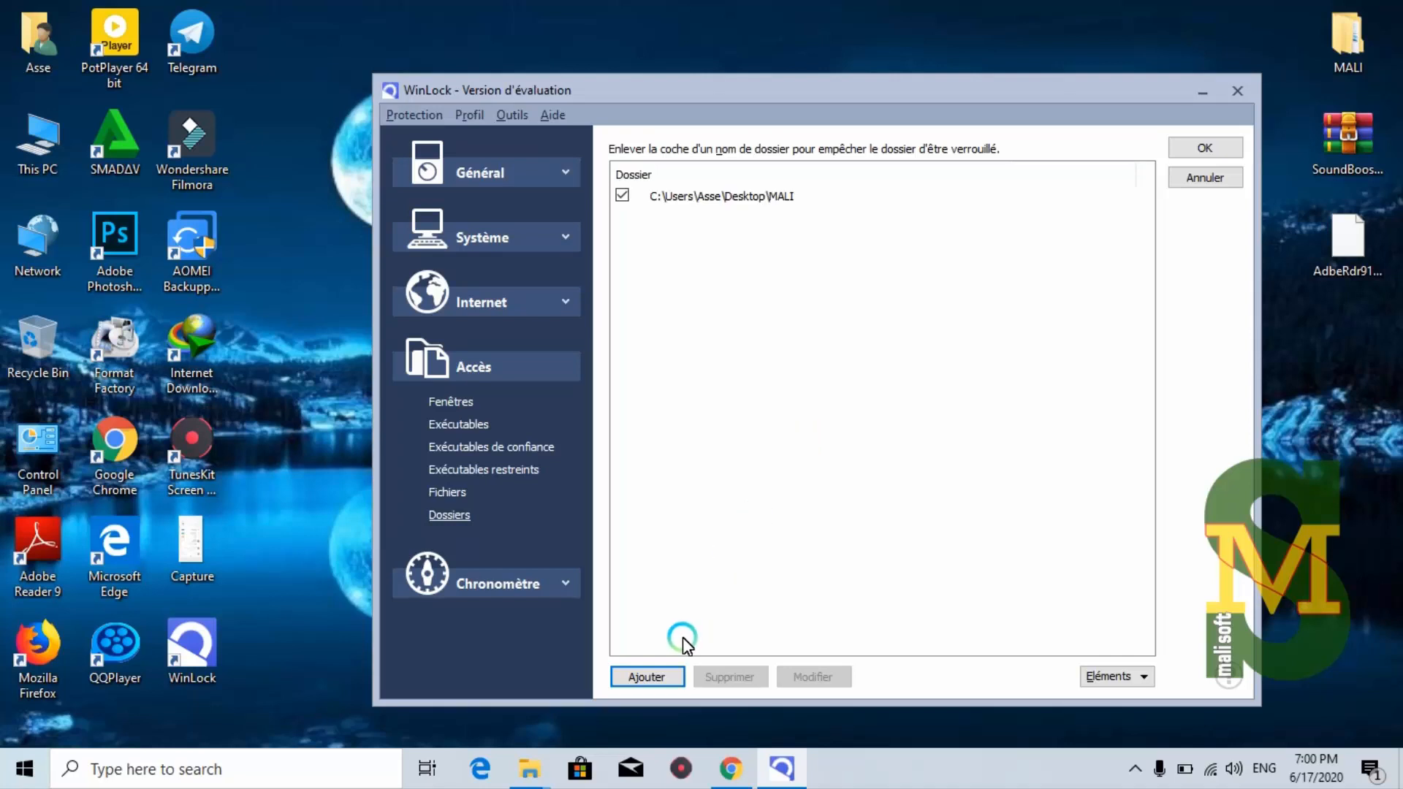
Add the D:\abass folder to WinLock's locked folders alongside MALI, then save with OK
left_click(652, 676)
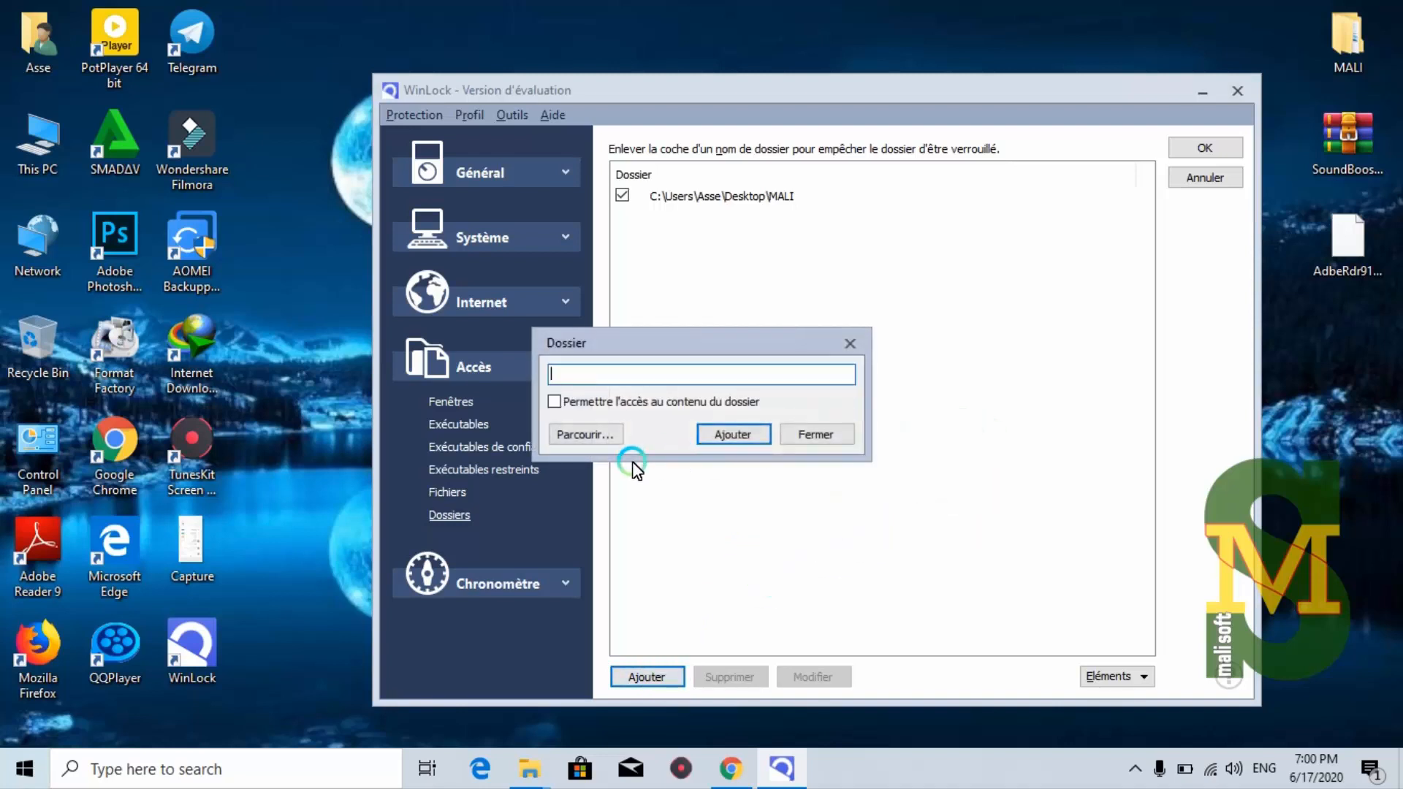
left_click(594, 439)
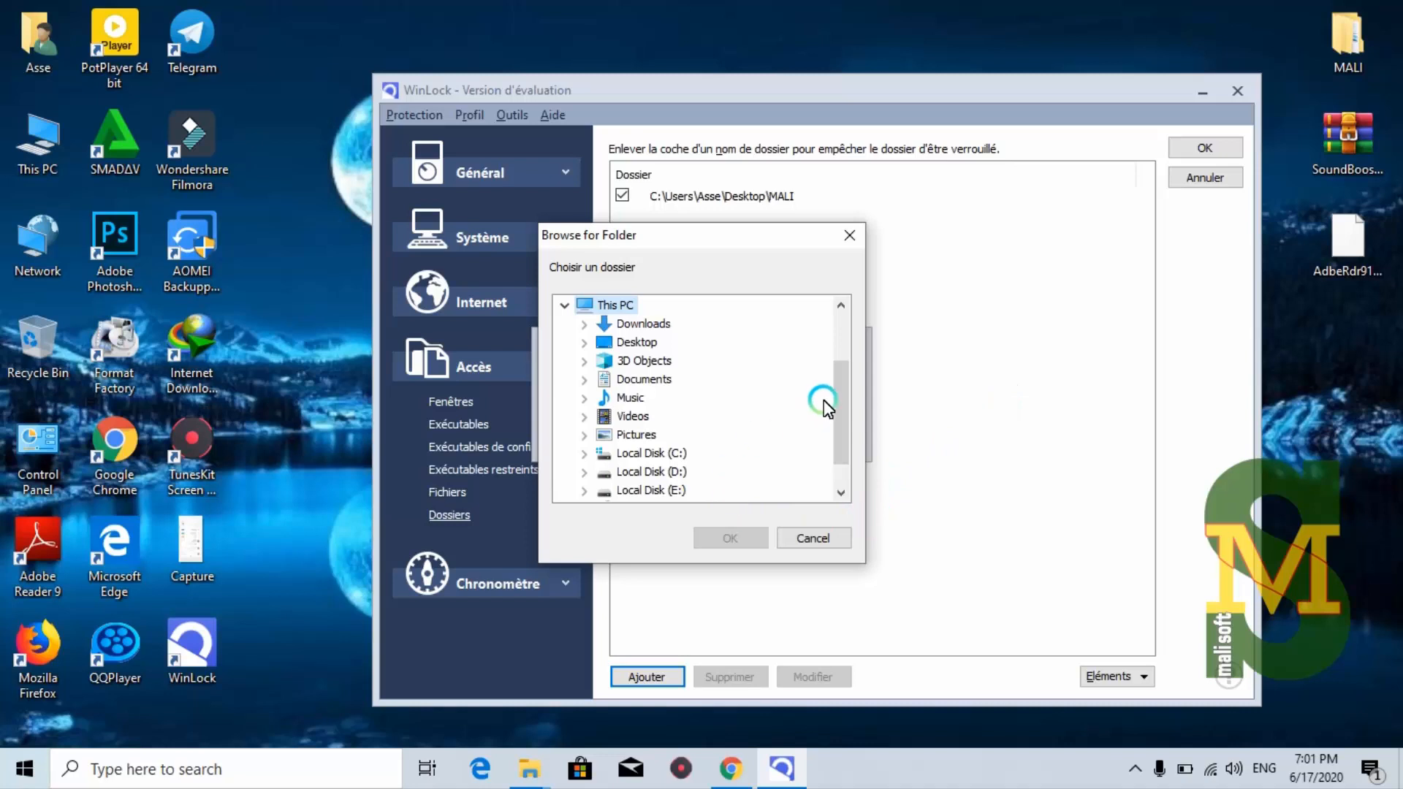
left_click_drag(840, 395, 845, 437)
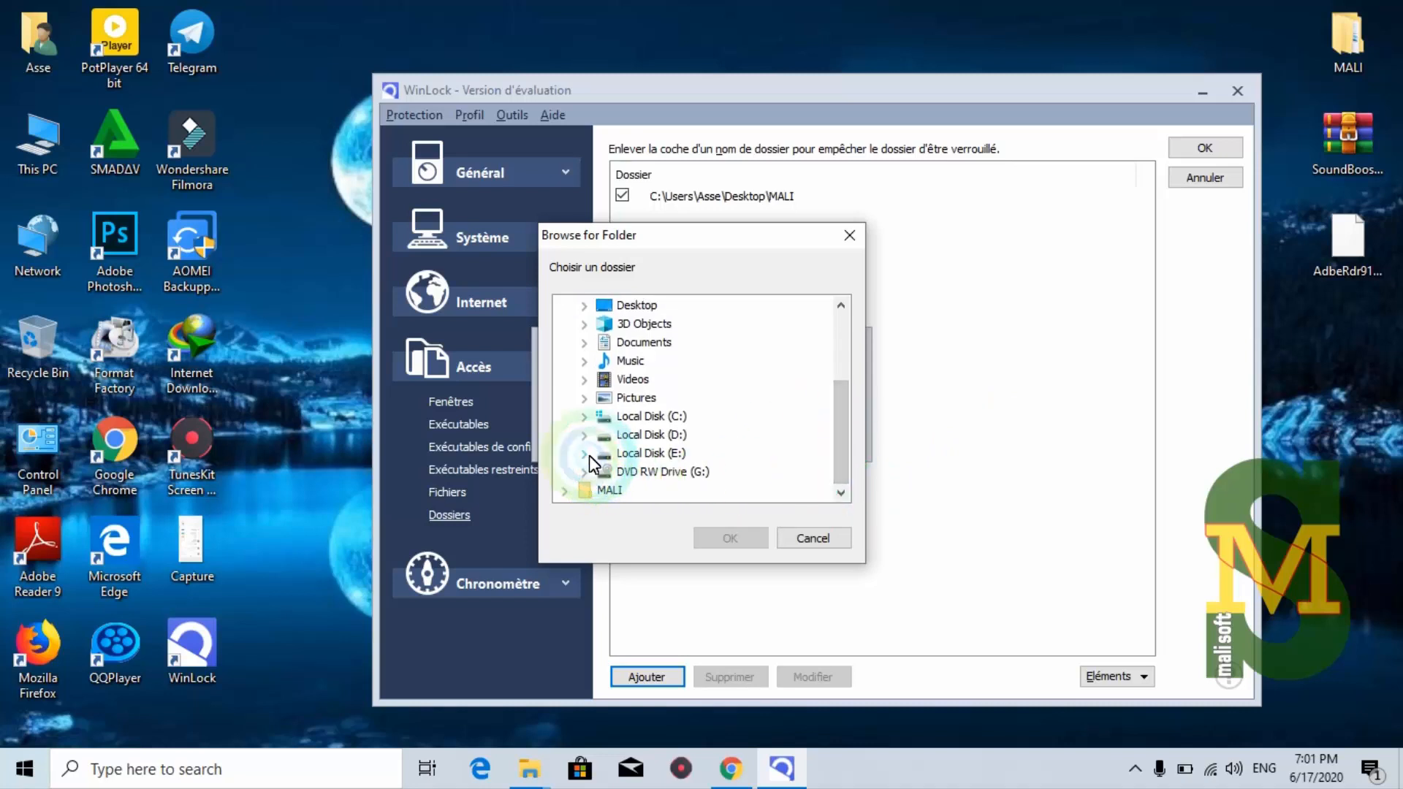
left_click(584, 435)
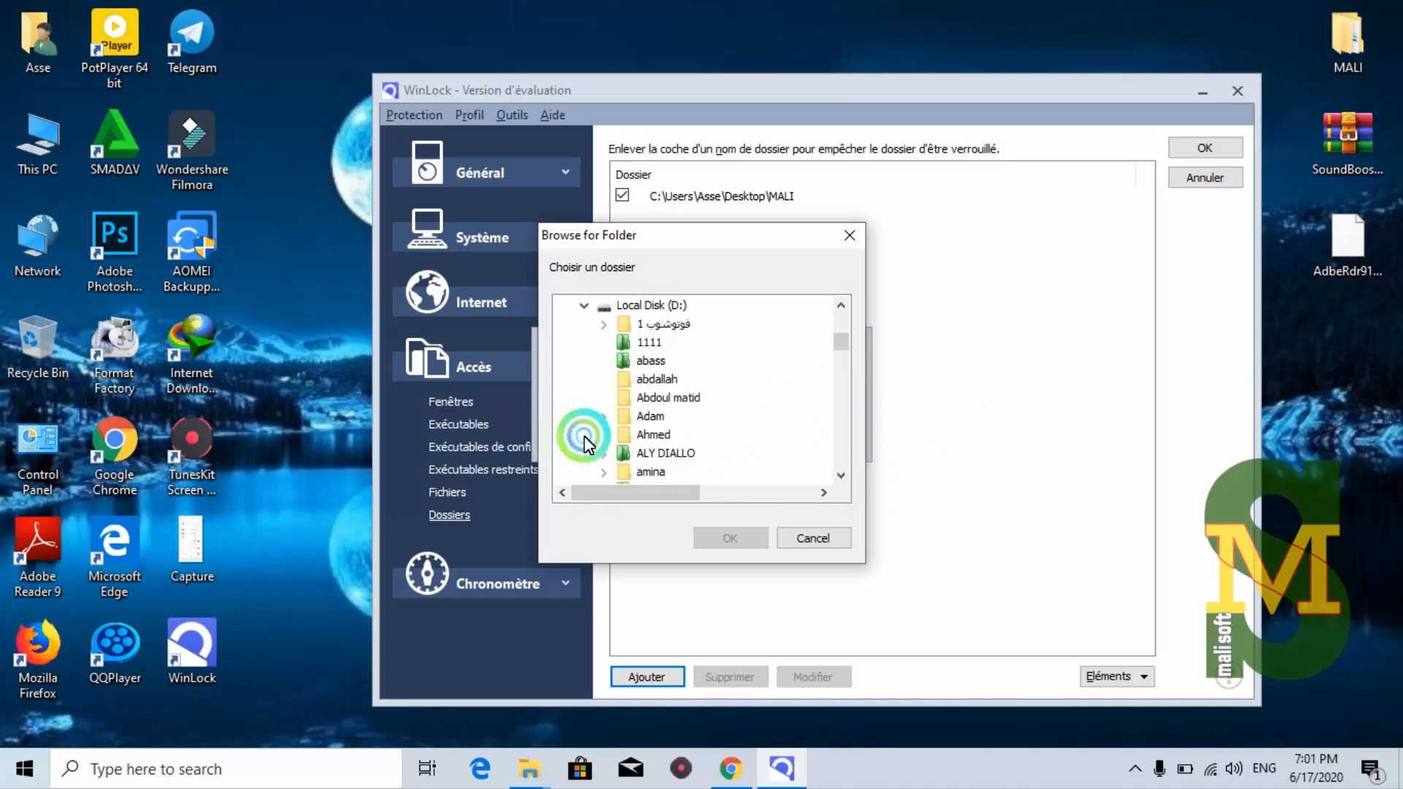
left_click(645, 362)
left_click(735, 539)
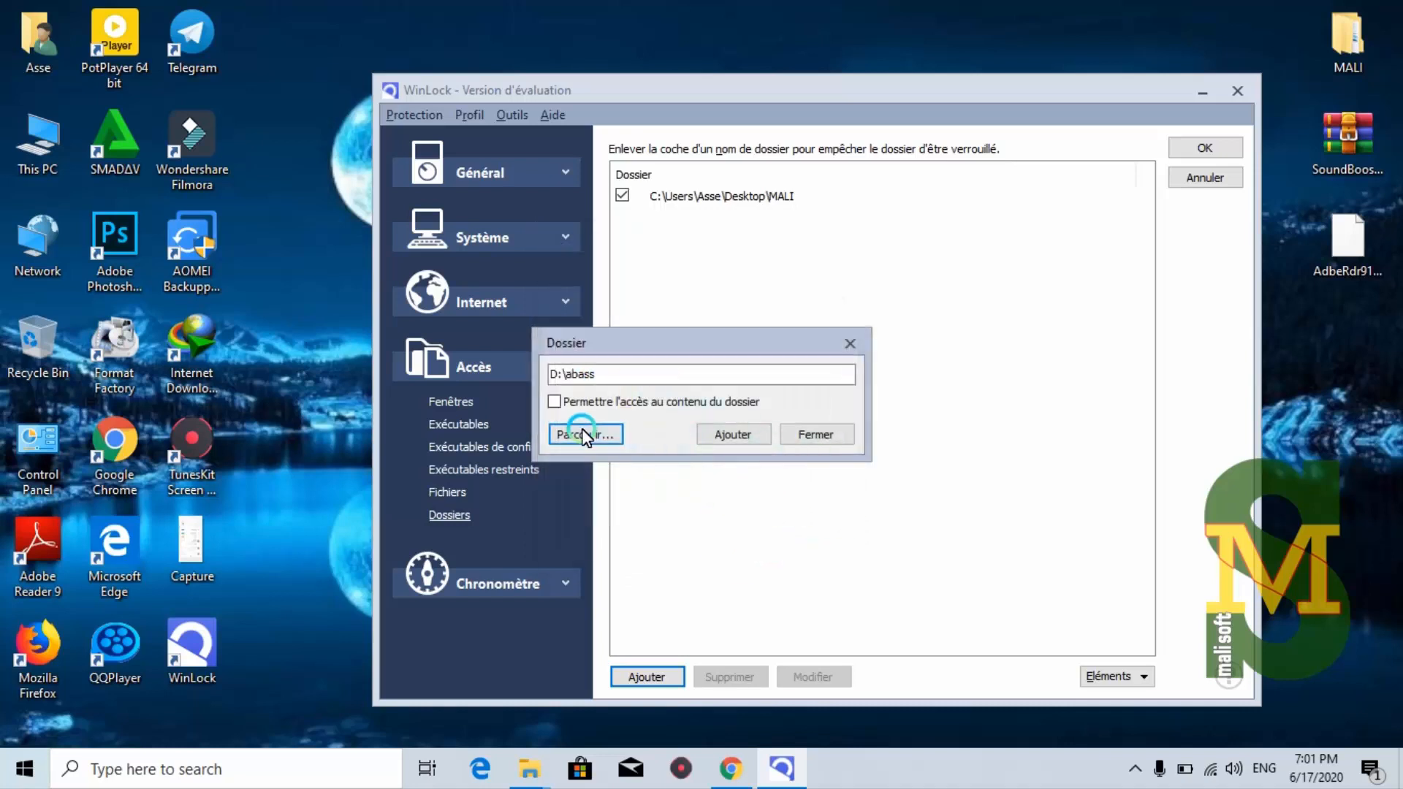
left_click(697, 443)
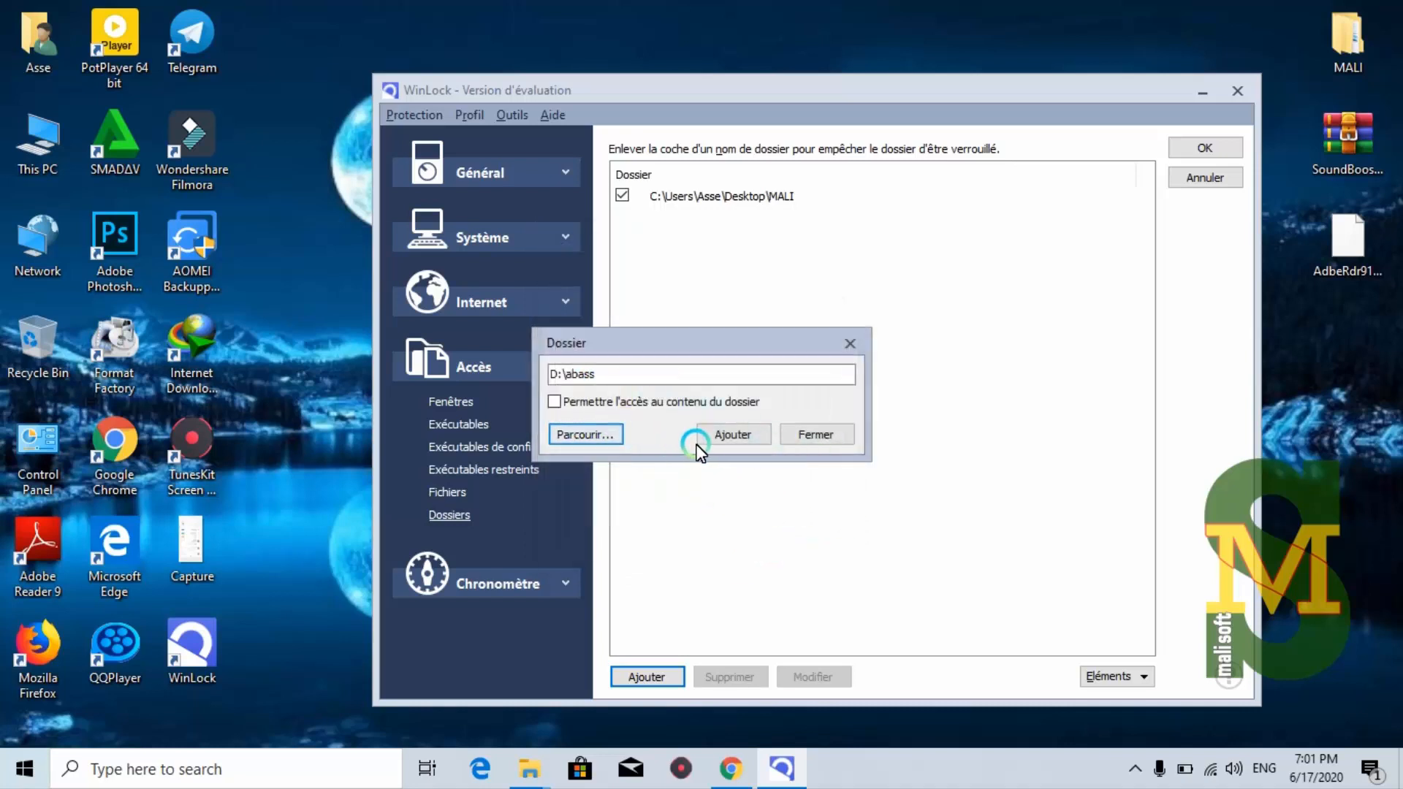
left_click(814, 436)
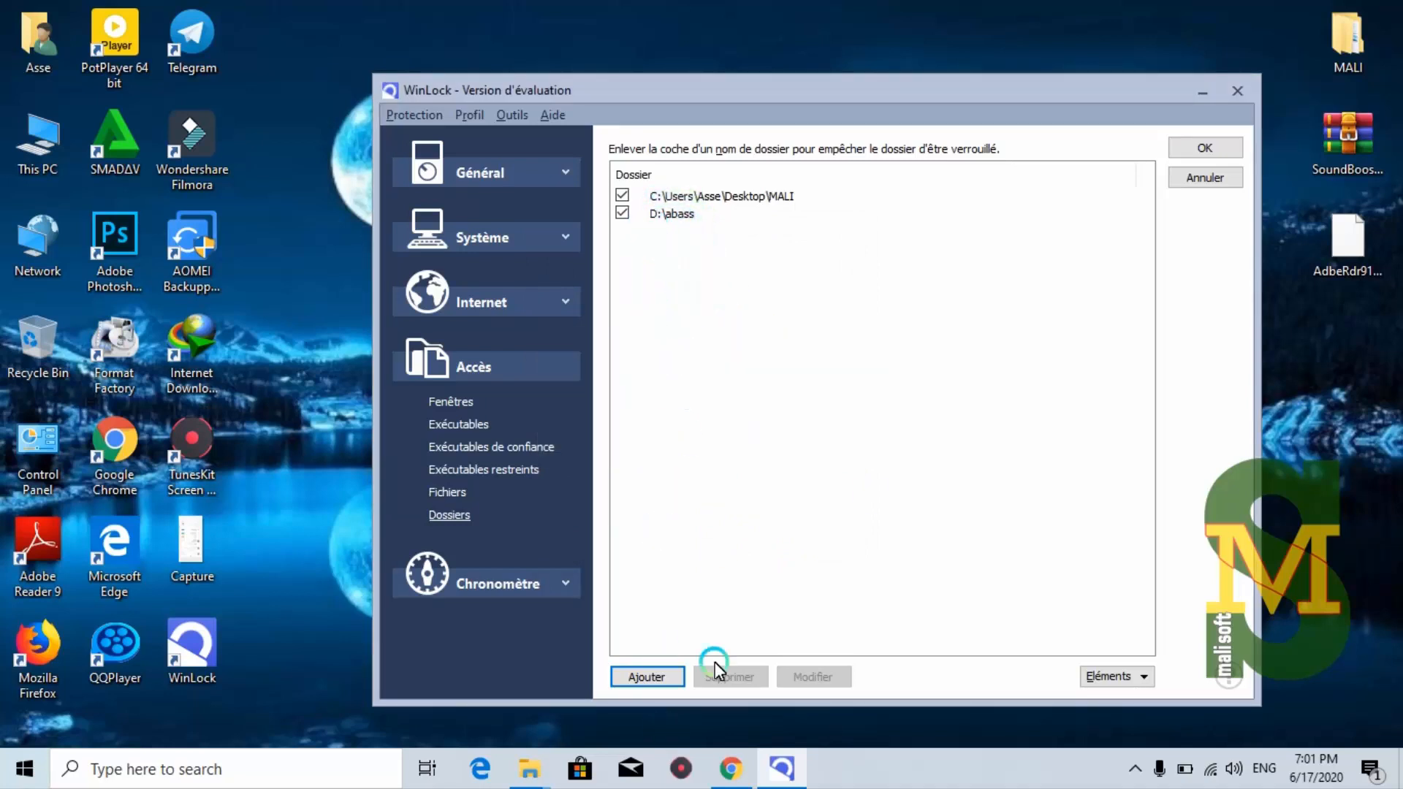
left_click(1197, 145)
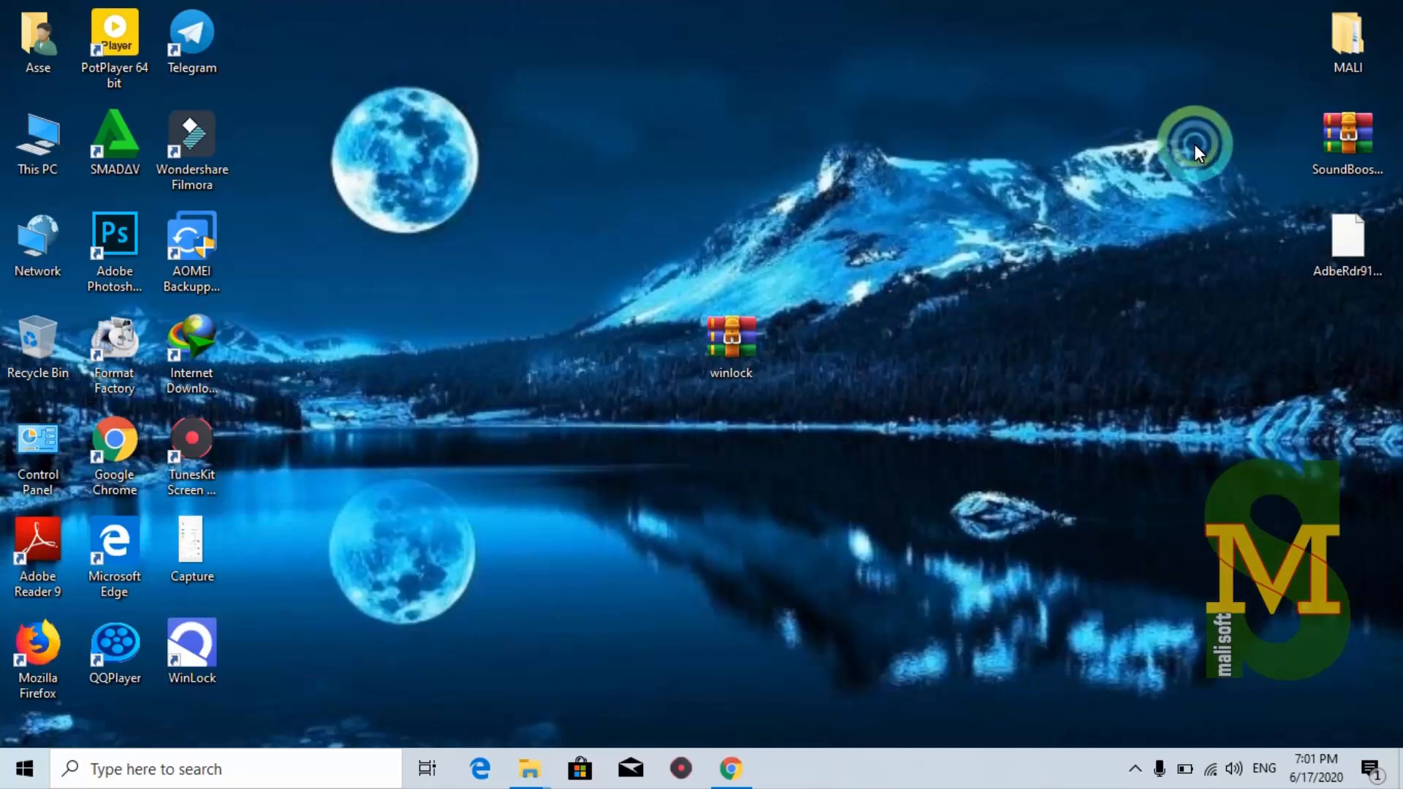
Move MALI beside the winlock archive, confirm it refuses to open, and attempt to delete it
left_click_drag(1353, 46, 841, 356)
double_click(829, 357)
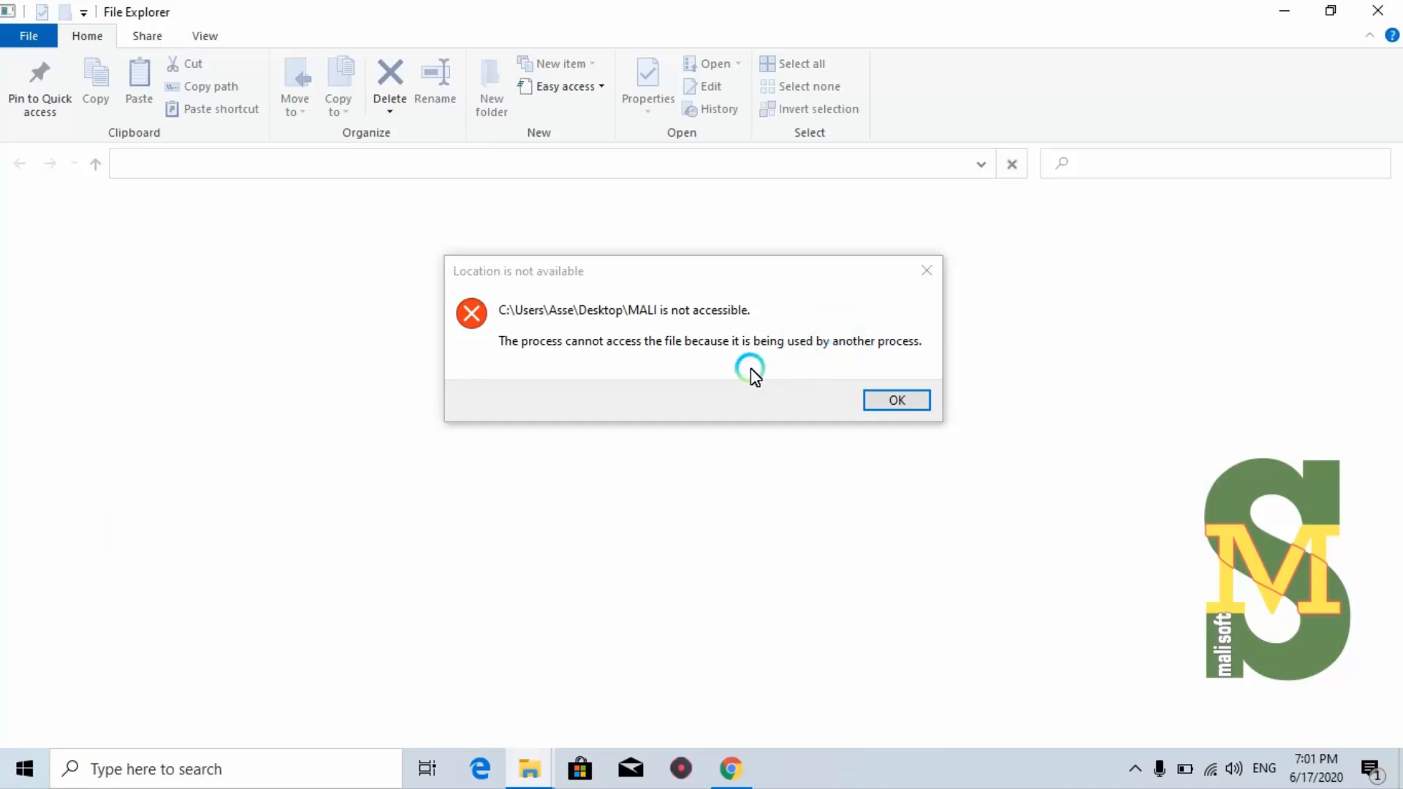
left_click(897, 401)
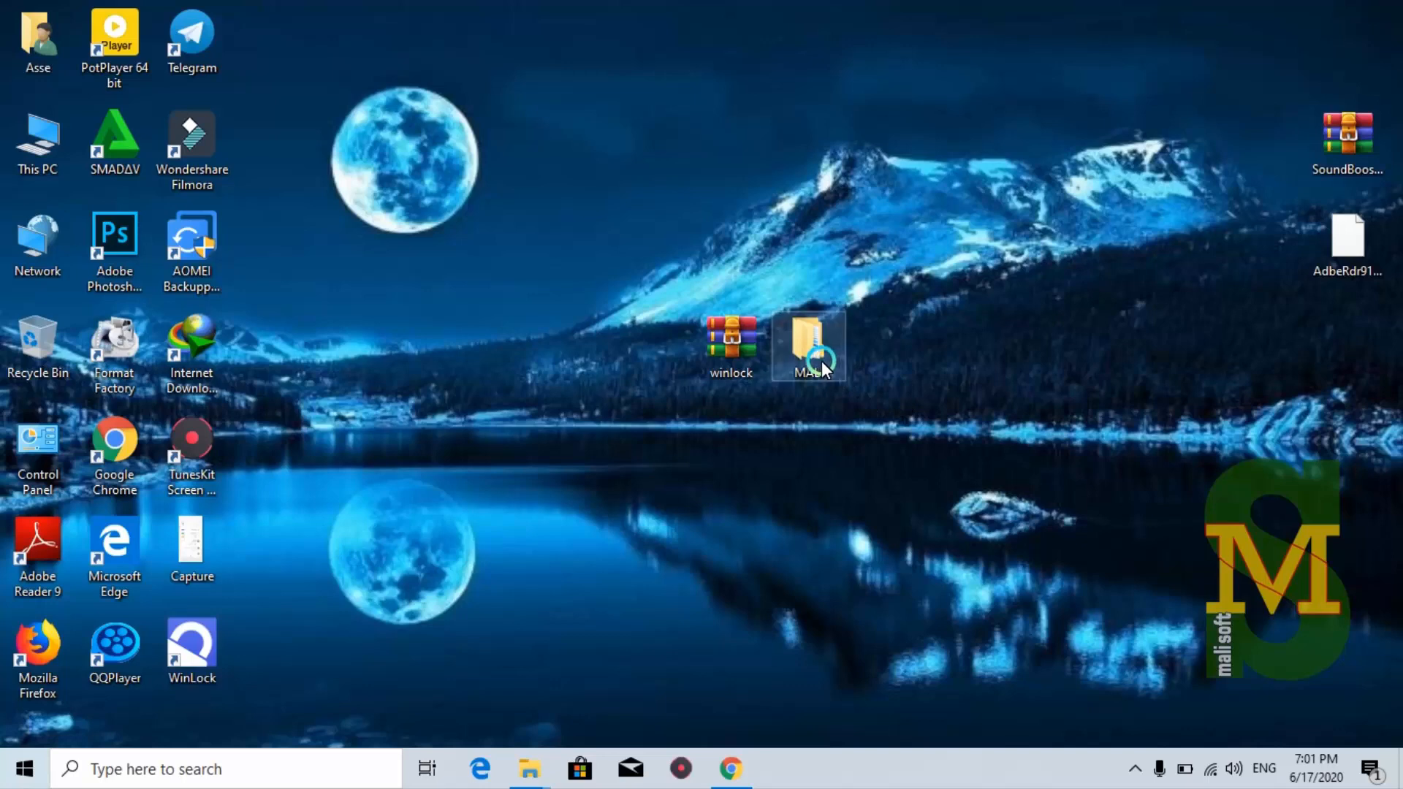
right_click(801, 345)
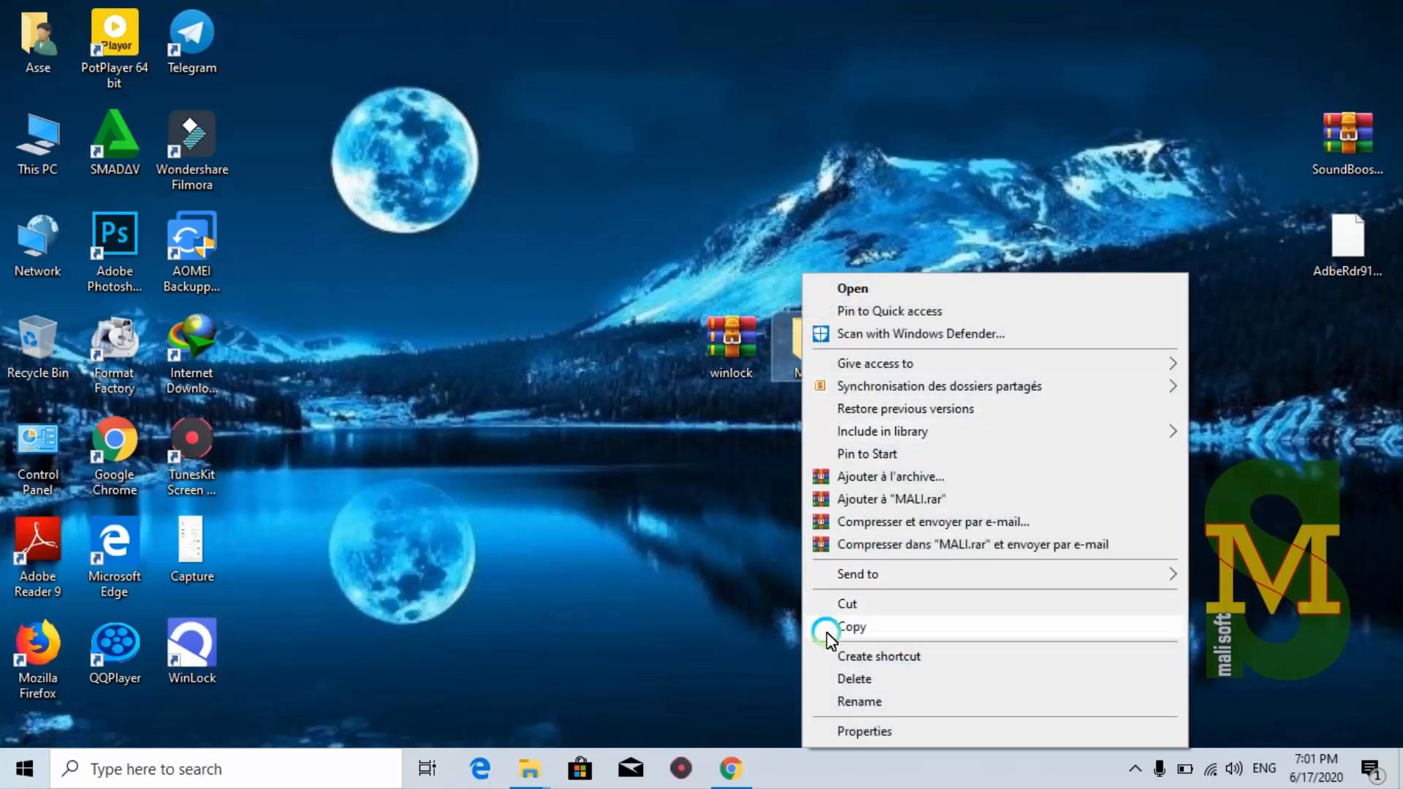
left_click(855, 678)
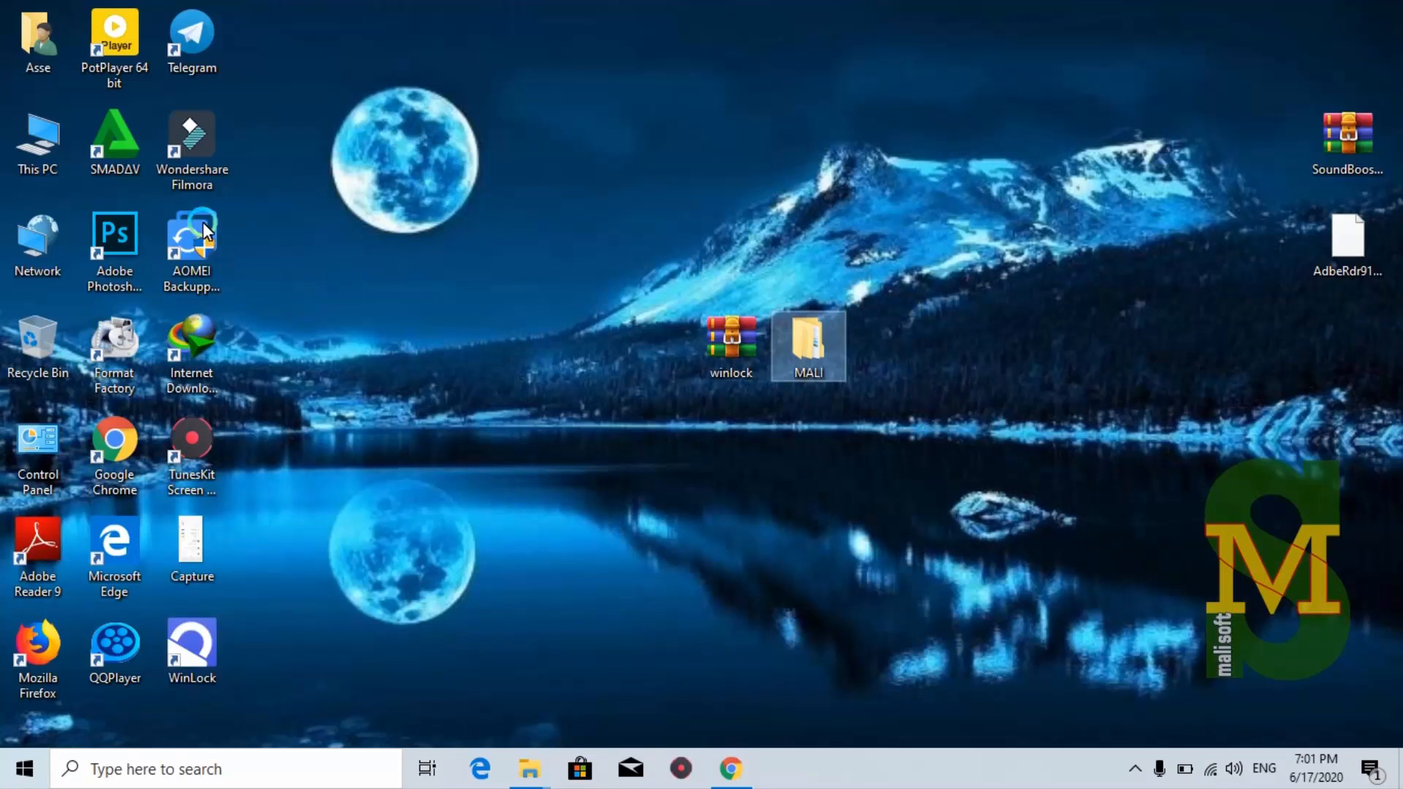
double_click(47, 159)
left_click(787, 422)
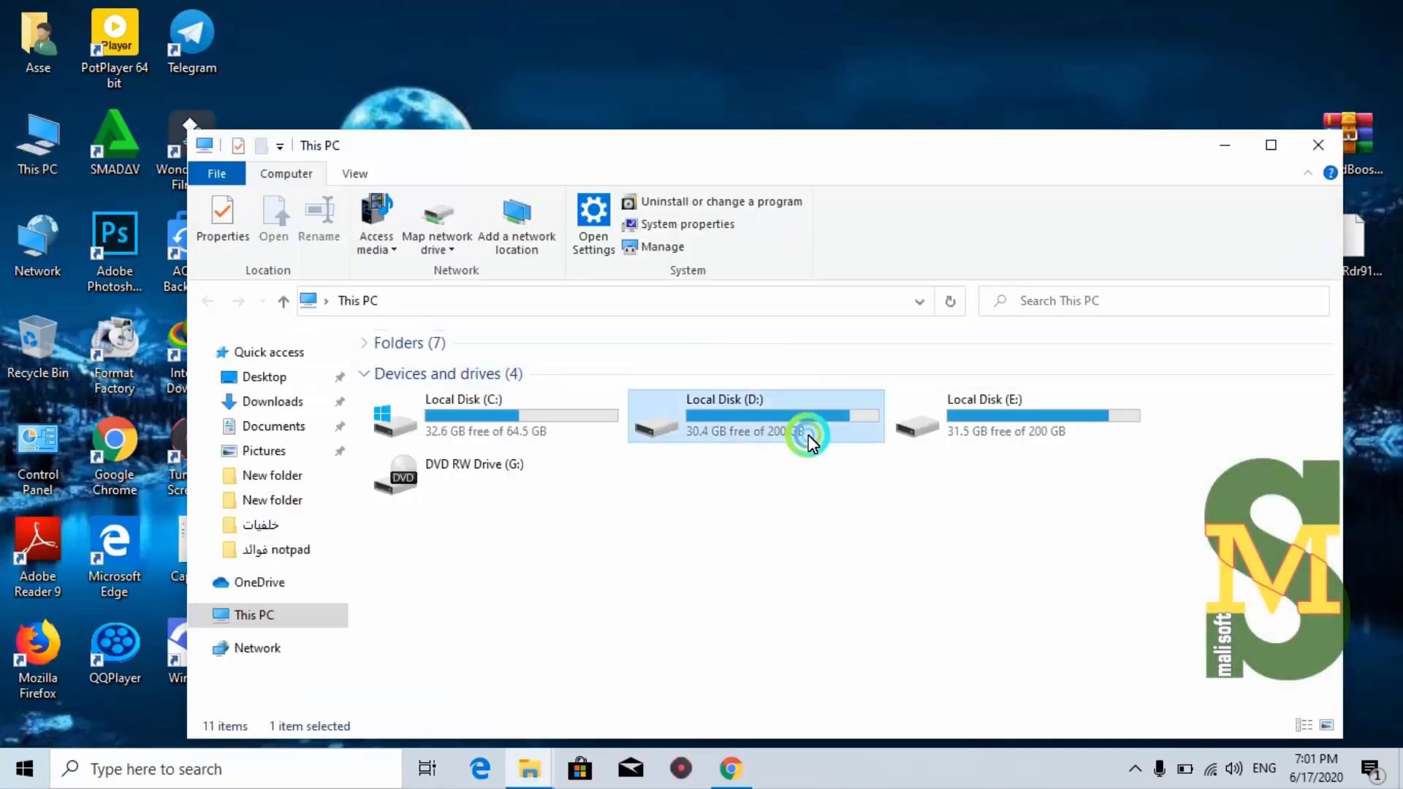
double_click(808, 436)
left_click(657, 417)
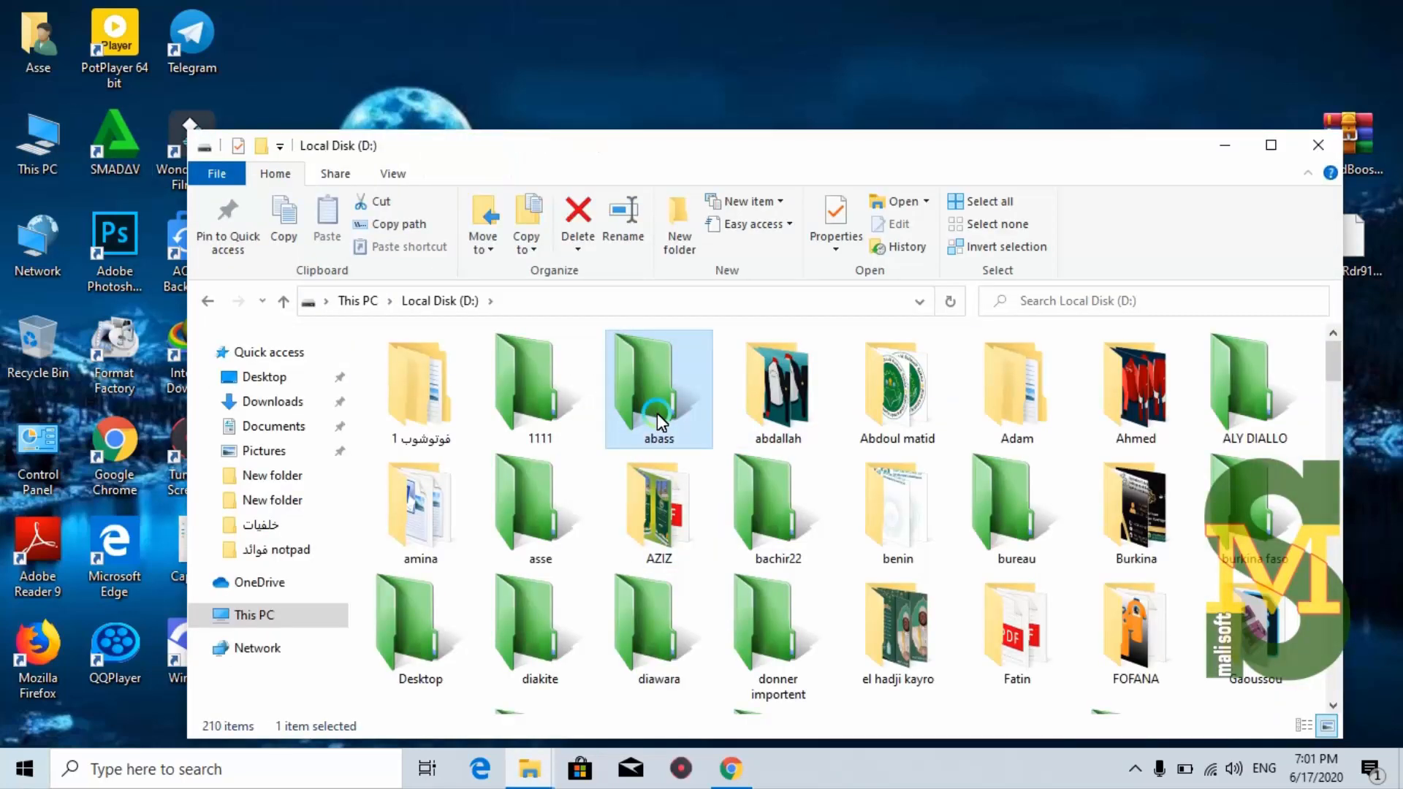
right_click(656, 414)
left_click(717, 667)
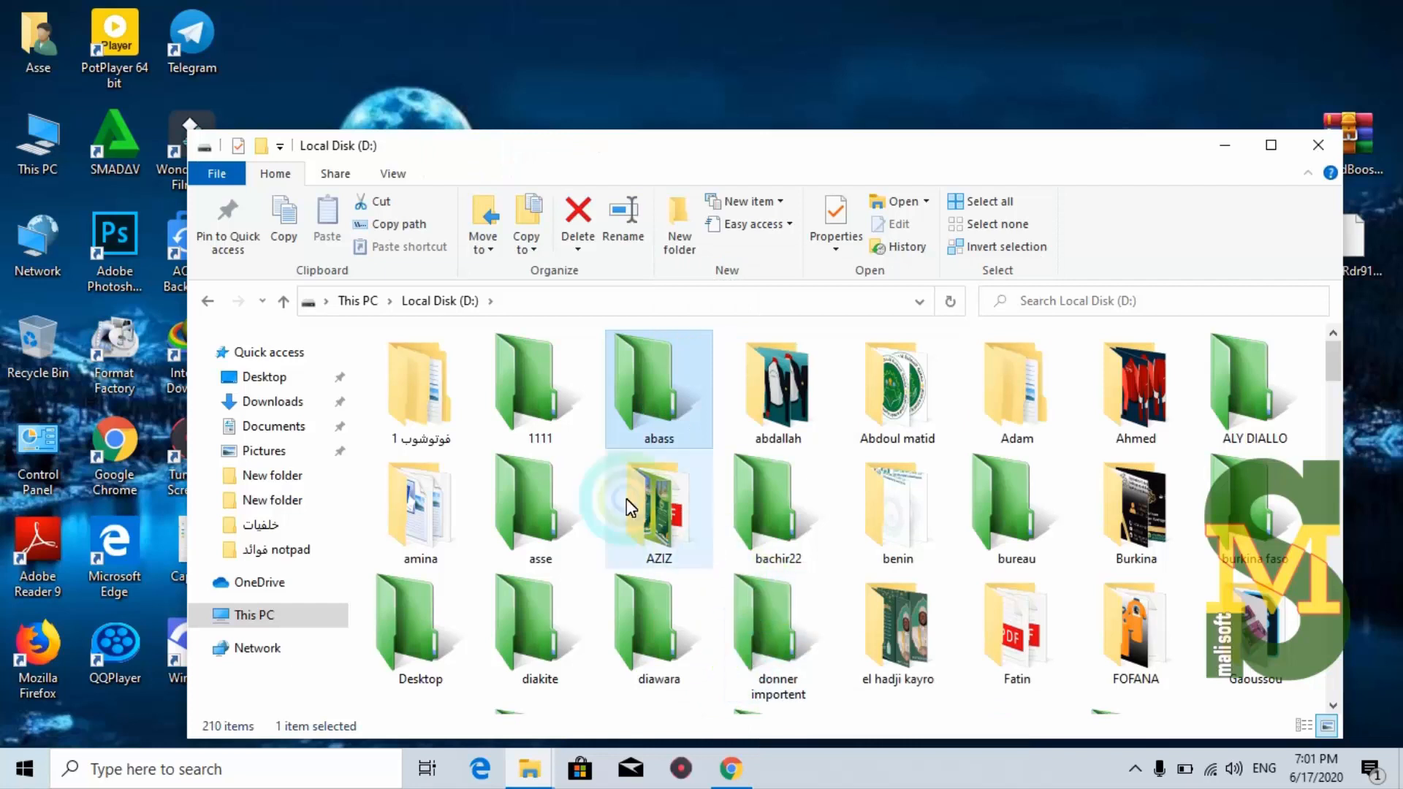
double_click(647, 398)
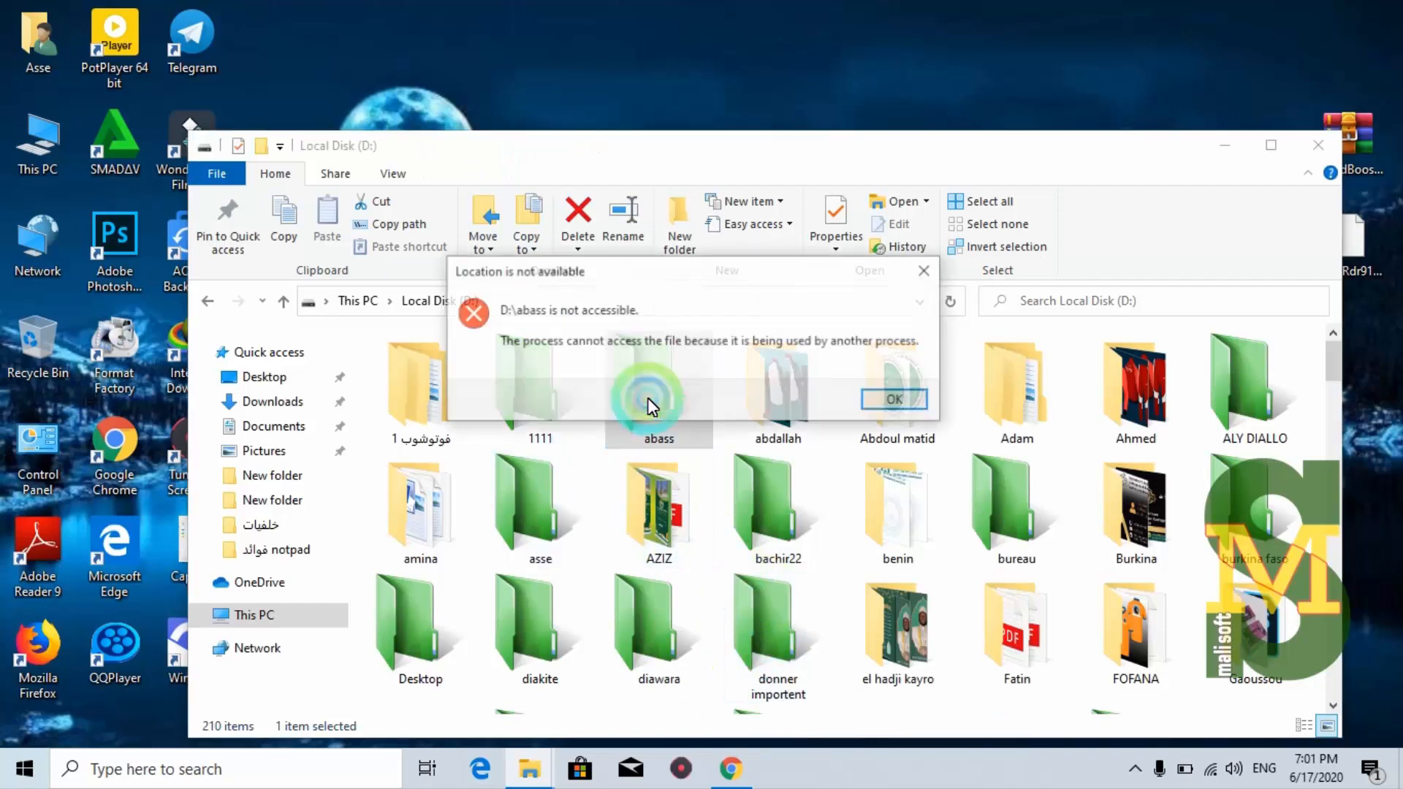
left_click(897, 399)
left_click(1319, 145)
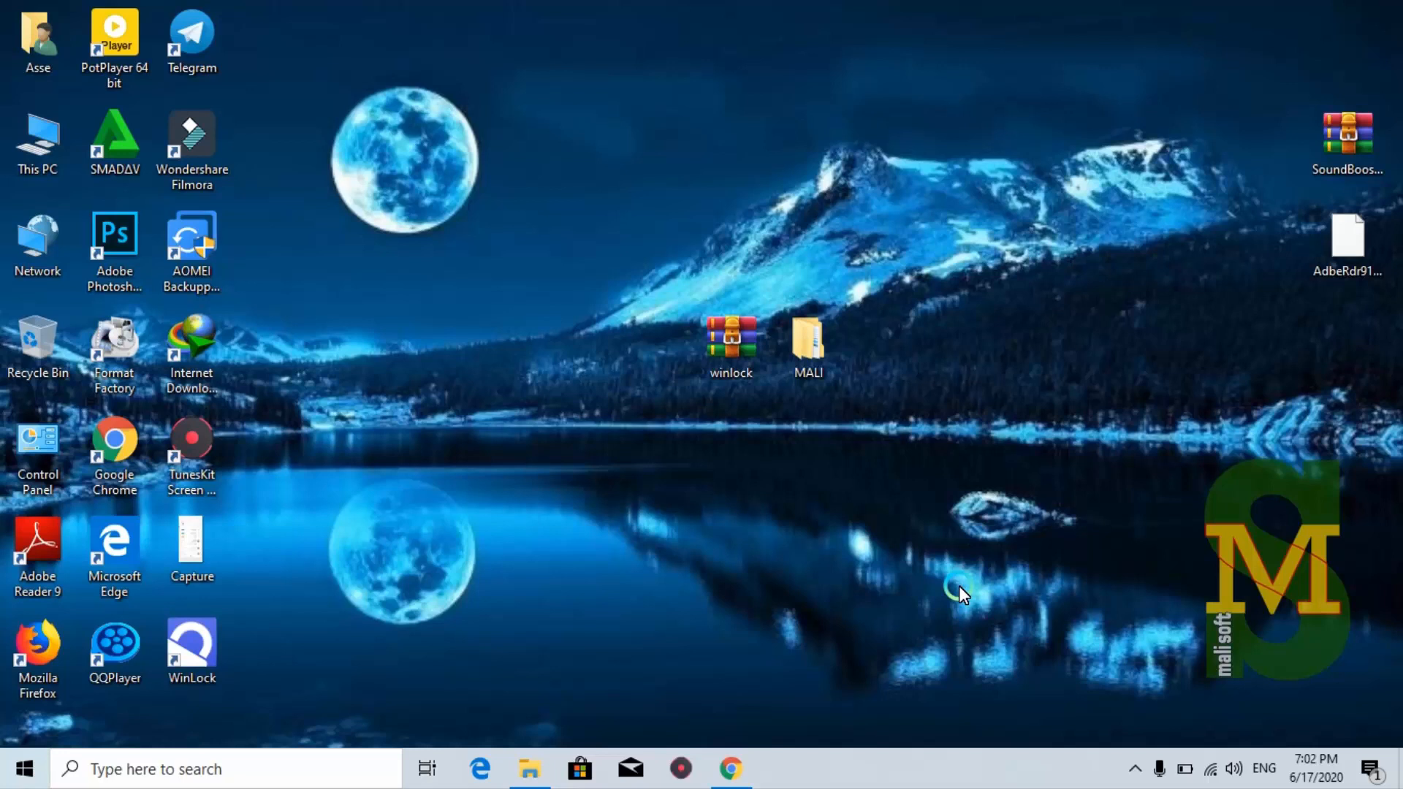
Relaunch WinLock, enter its password to reach the main window, then close it
double_click(194, 652)
type("•")
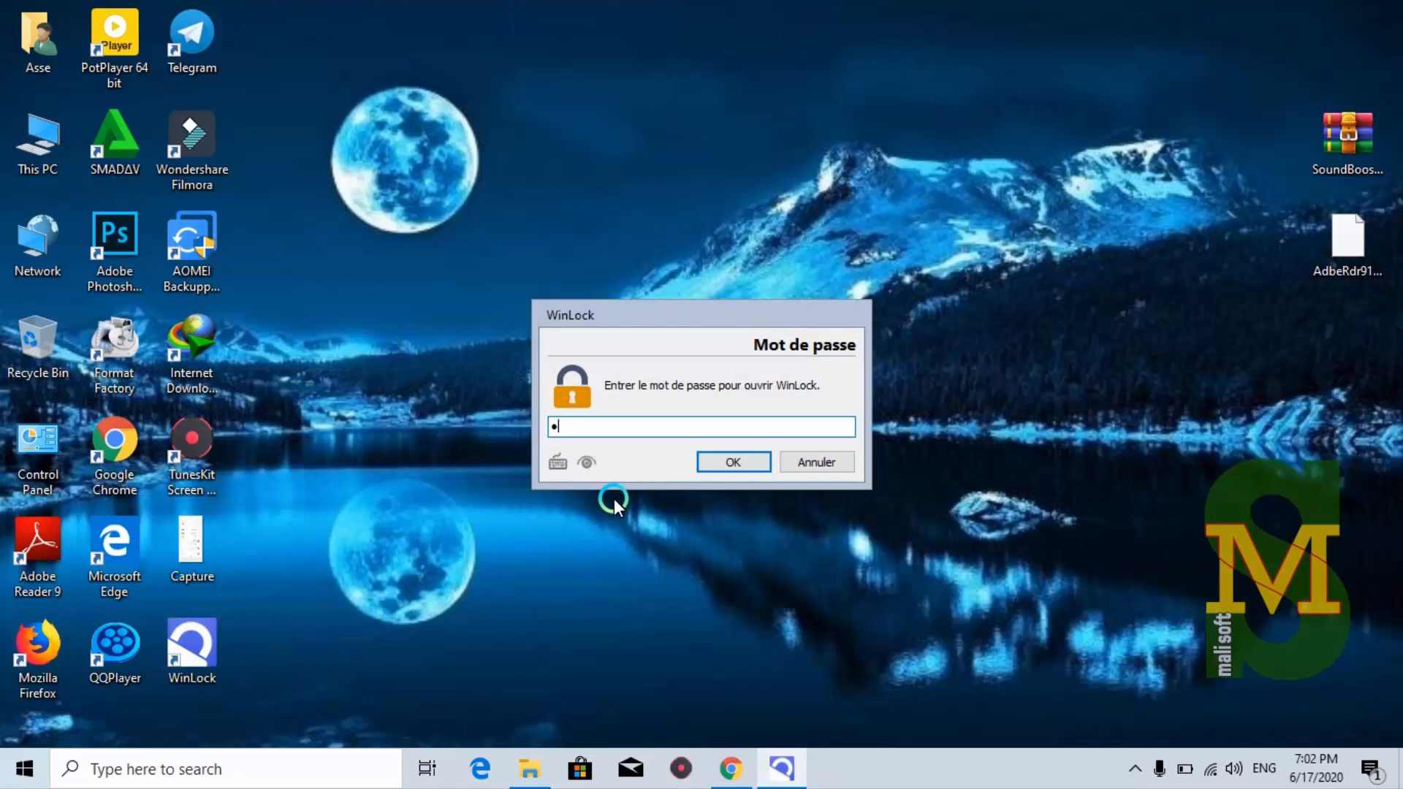
type("•••••••")
key("Return")
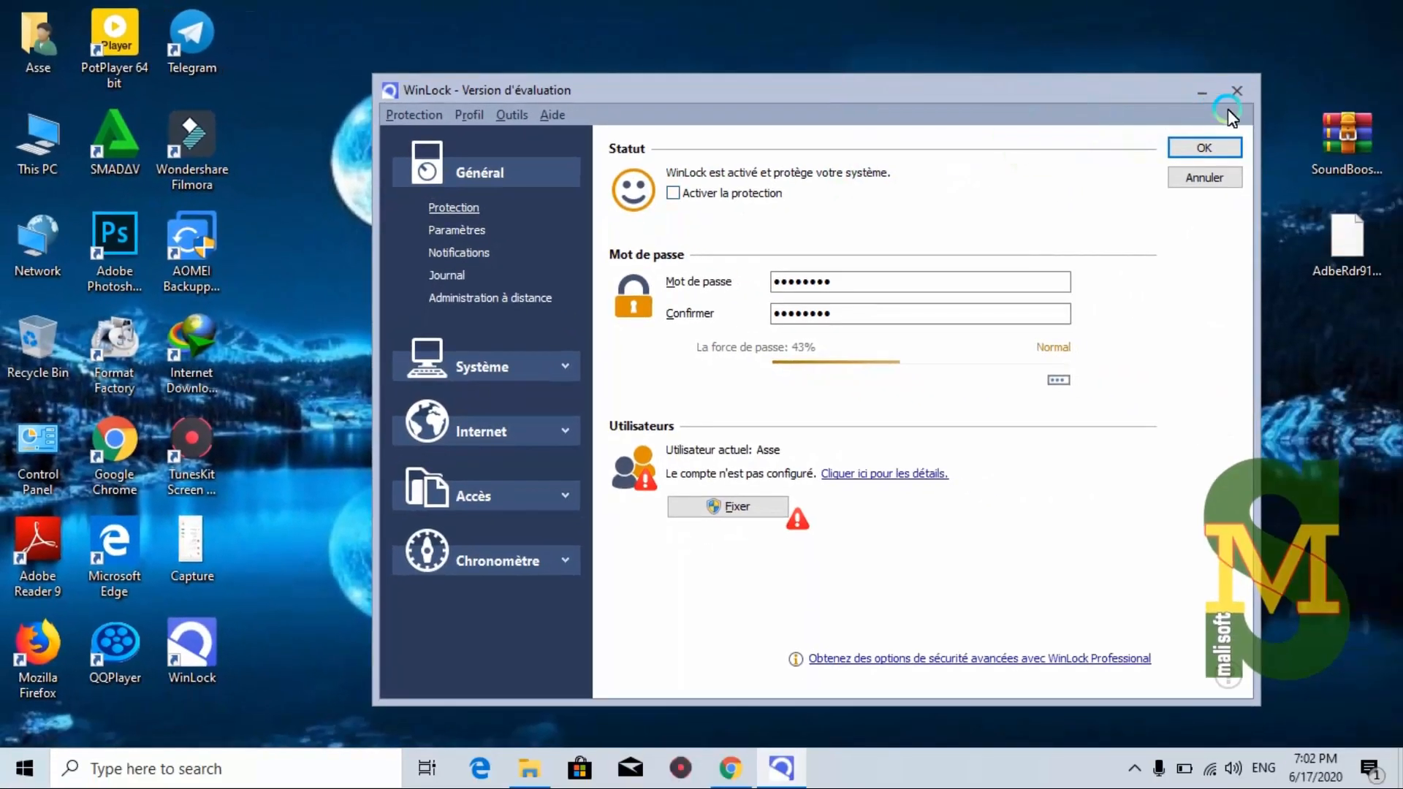
left_click(1205, 147)
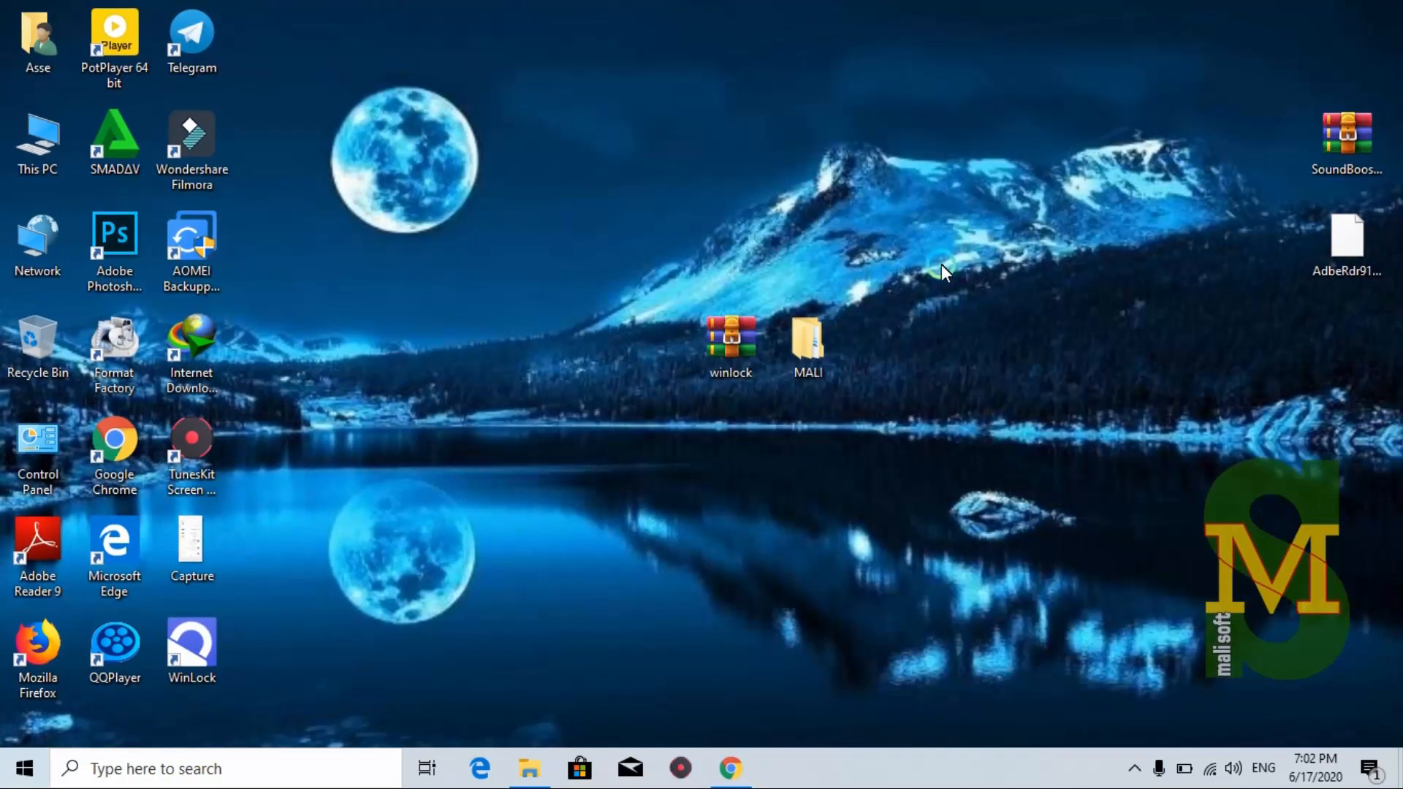
Open and close MALI, delete it, then restore it with Ctrl+Z
double_click(830, 340)
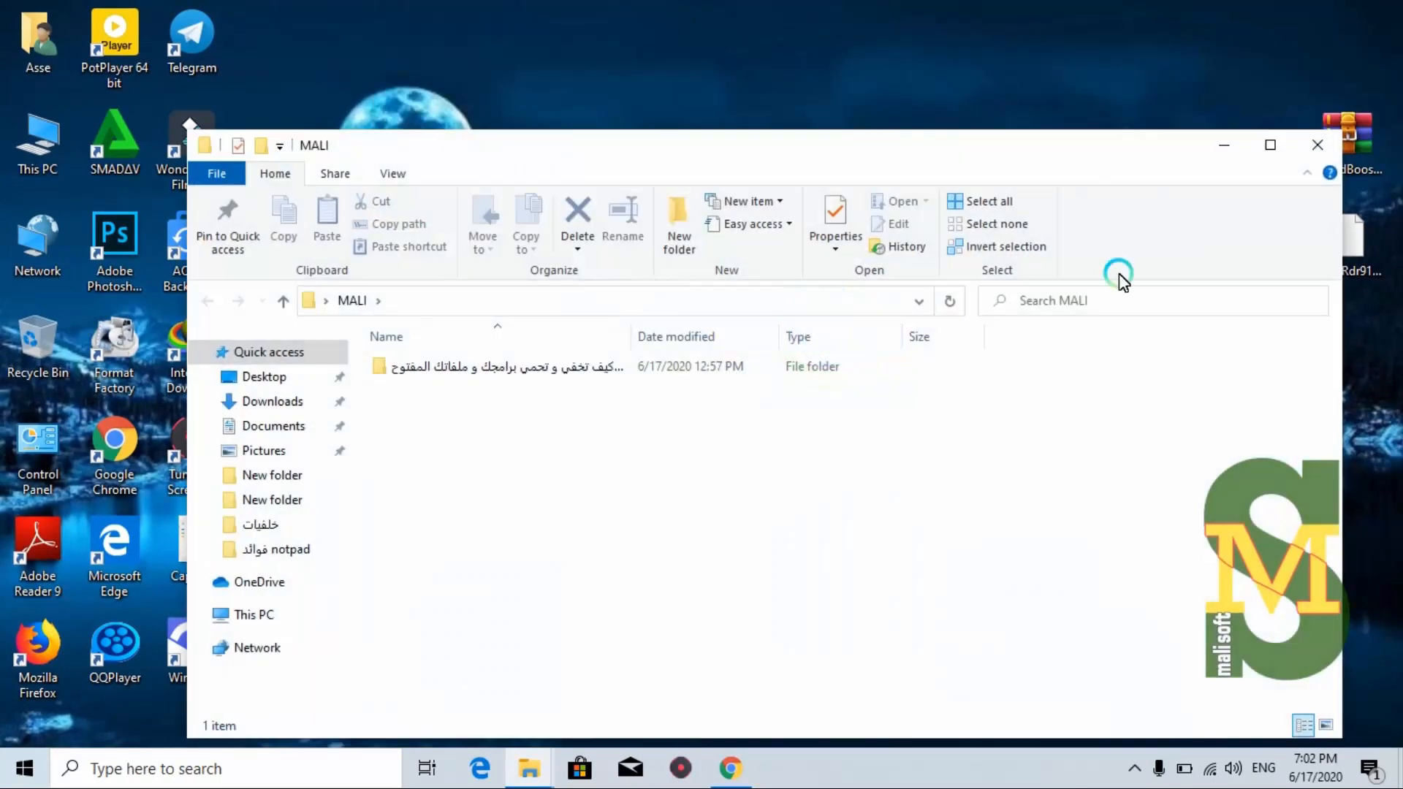
left_click(1305, 149)
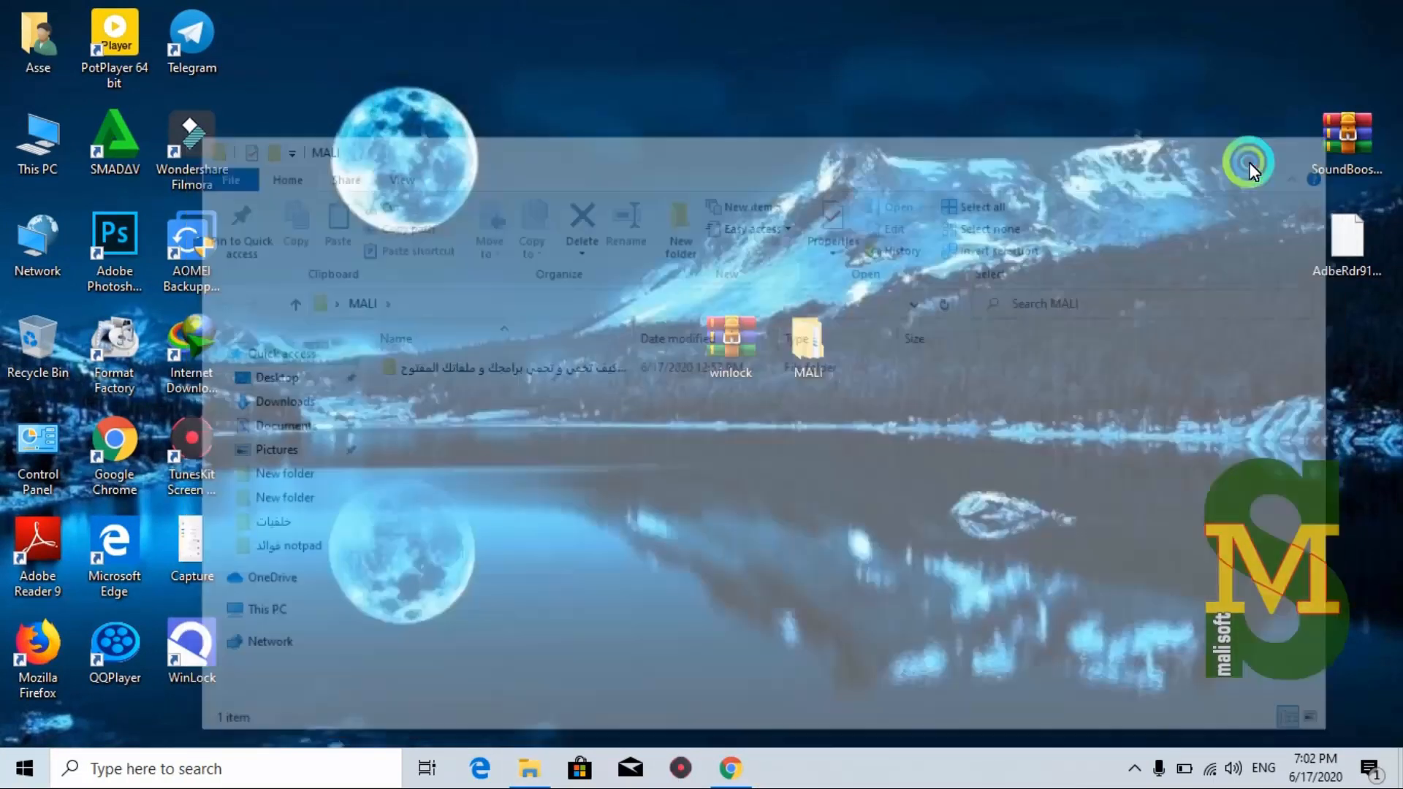
right_click(816, 344)
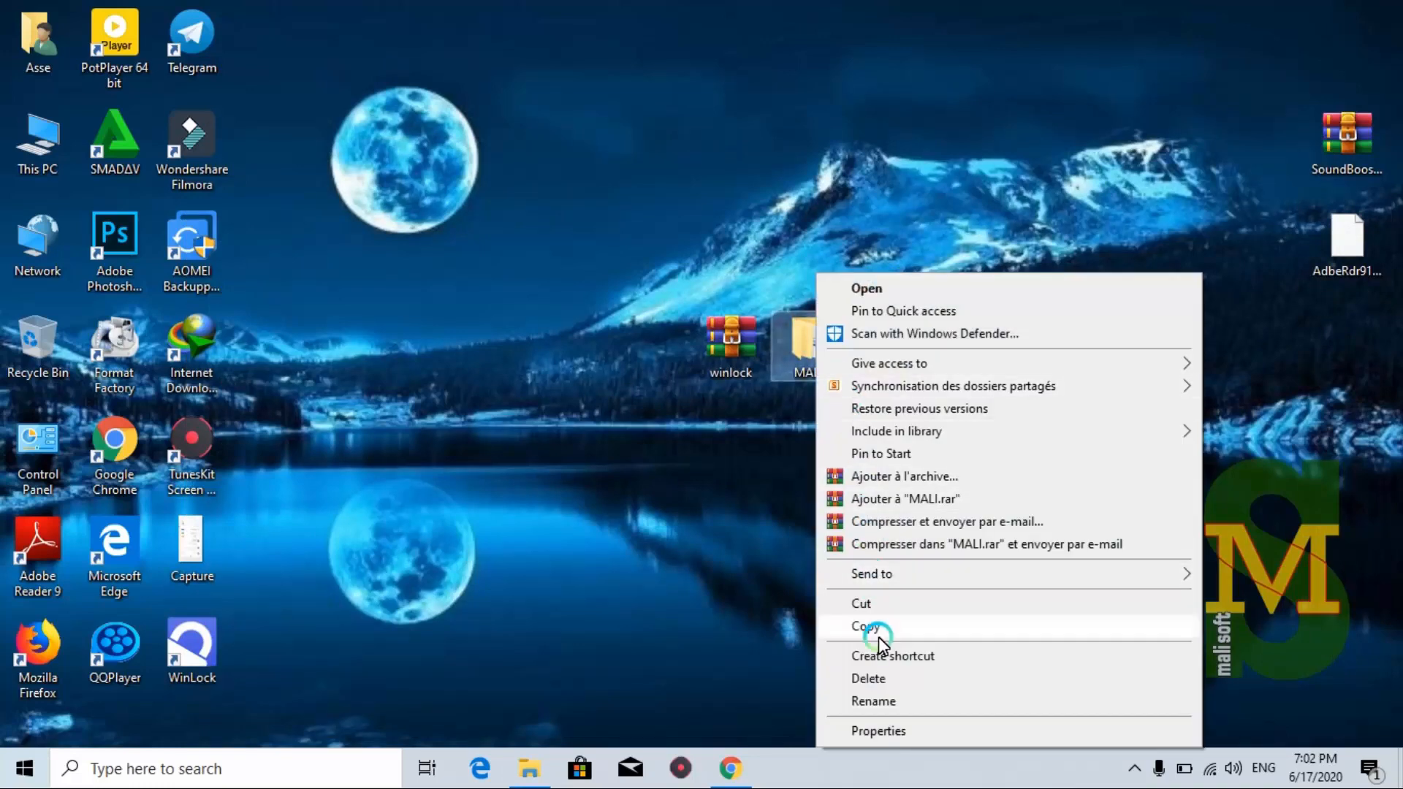
left_click(879, 678)
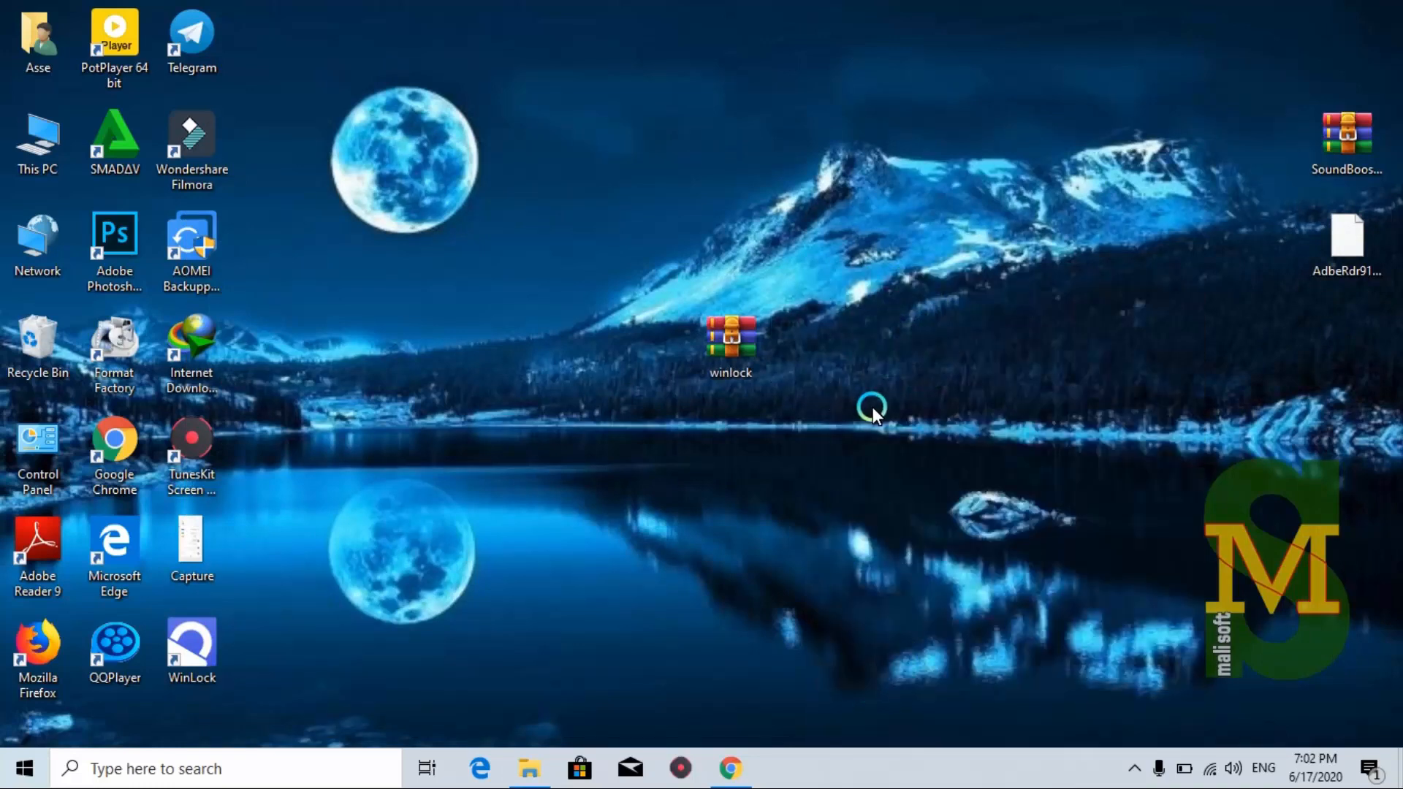
key("ctrl+z")
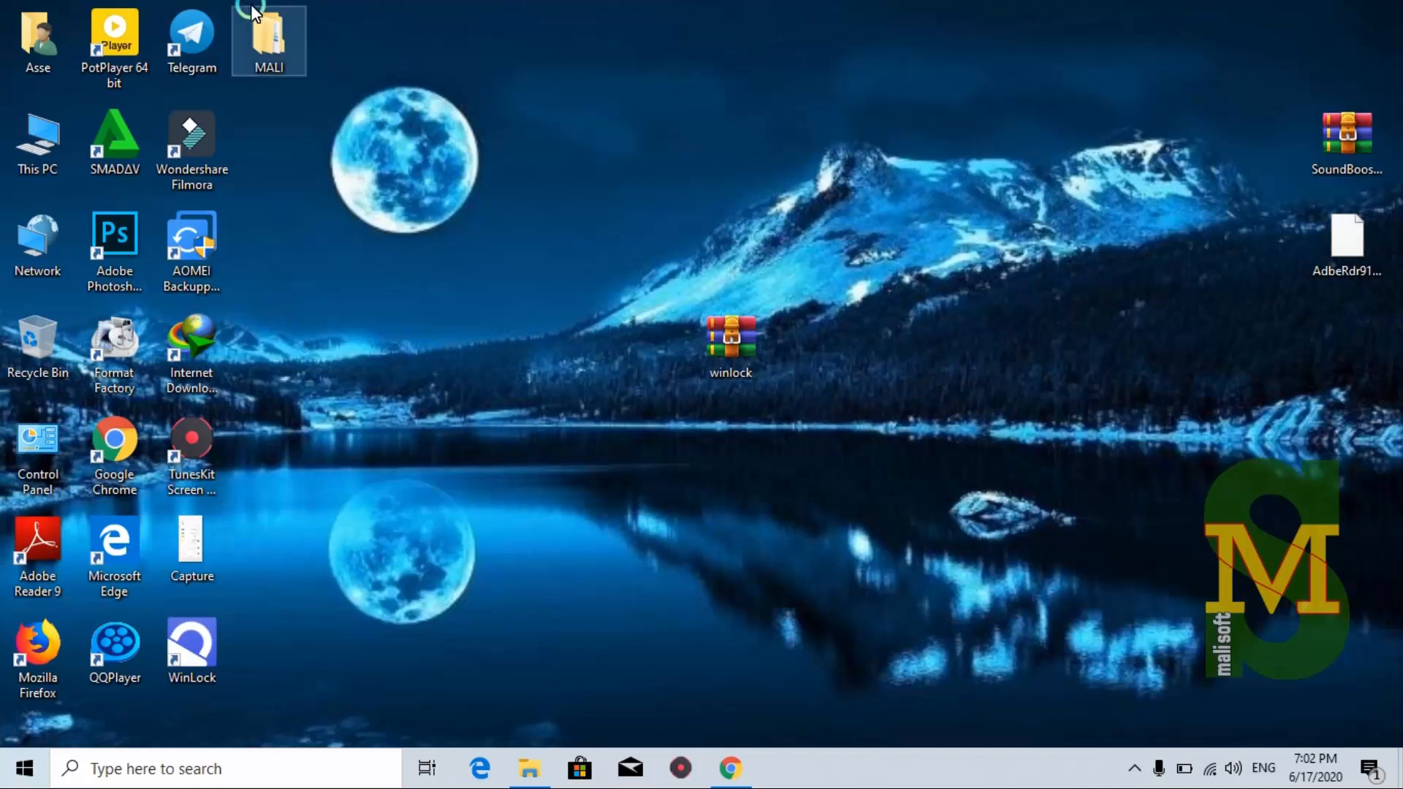
Place MALI back beside winlock and delete the WinLock desktop shortcut
left_click_drag(275, 33, 818, 340)
left_click(668, 485)
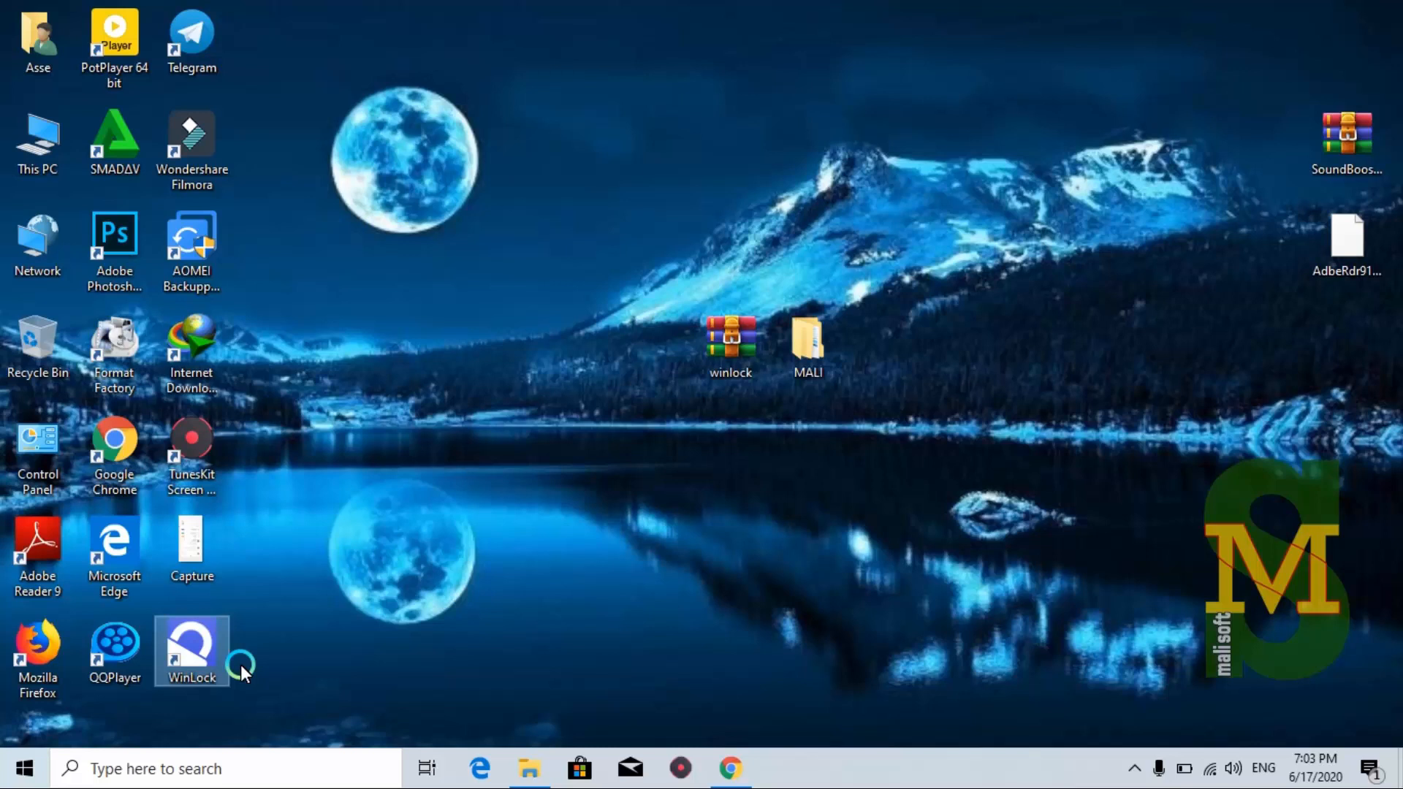
key("Delete")
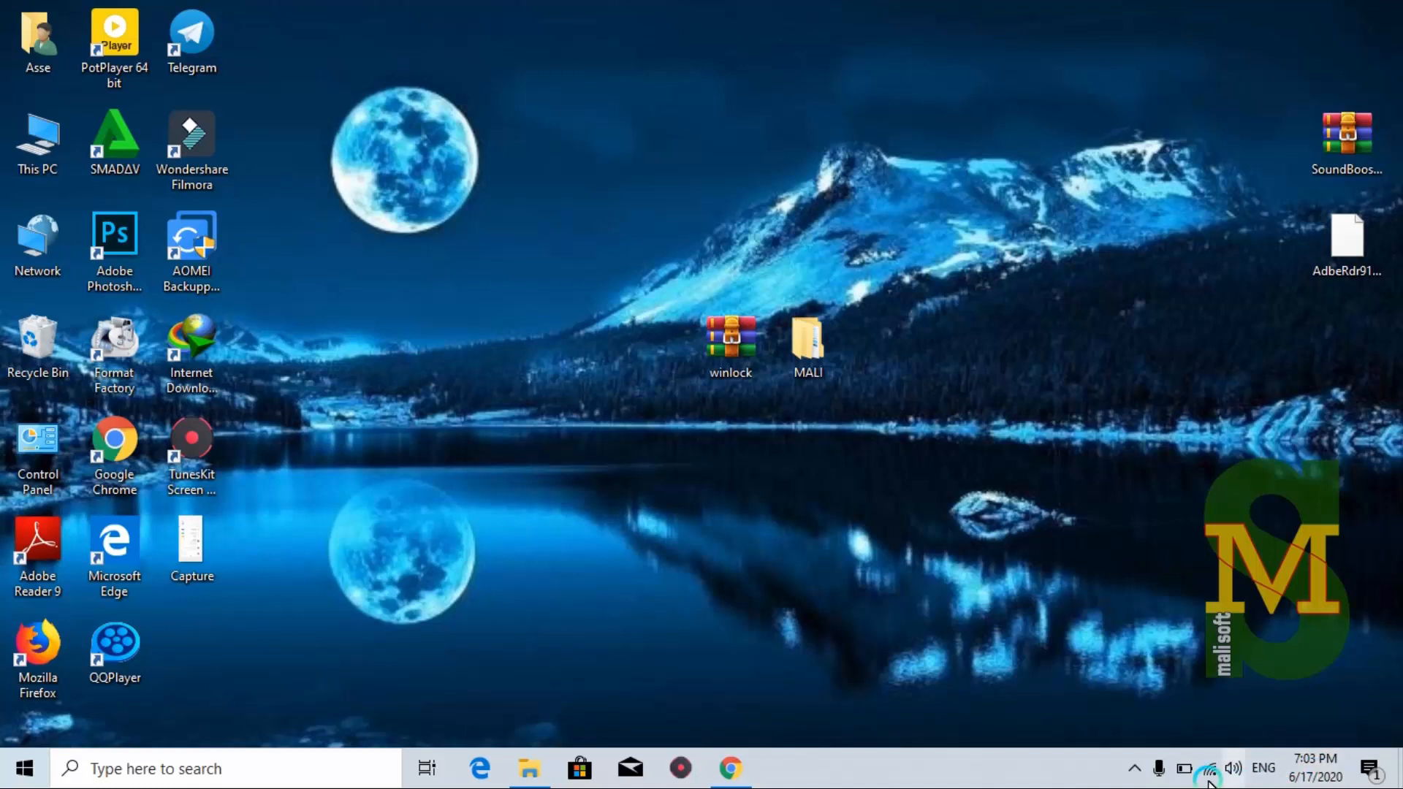
Check the hidden tray icons, then launch WinLock from Windows Search's top apps
left_click(1134, 767)
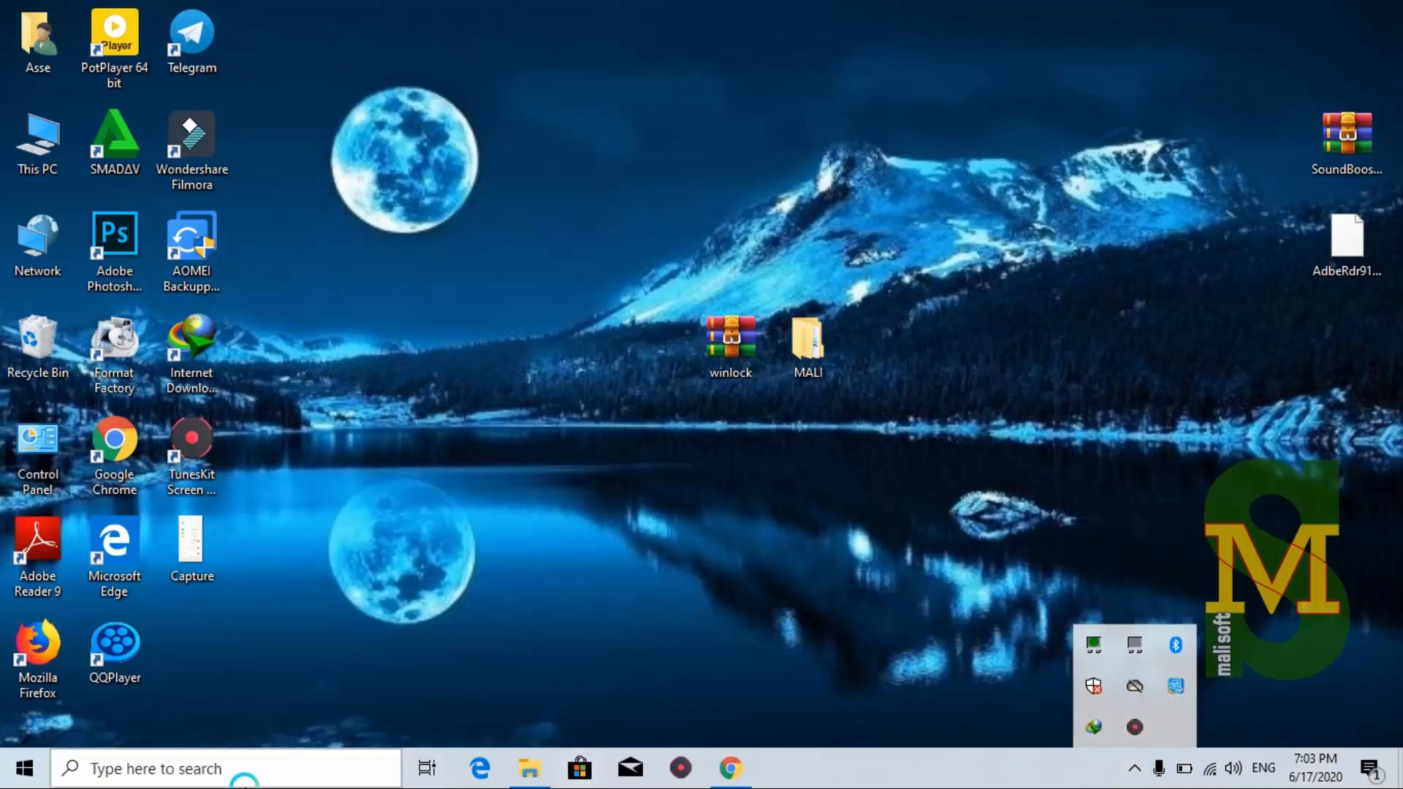
left_click(121, 769)
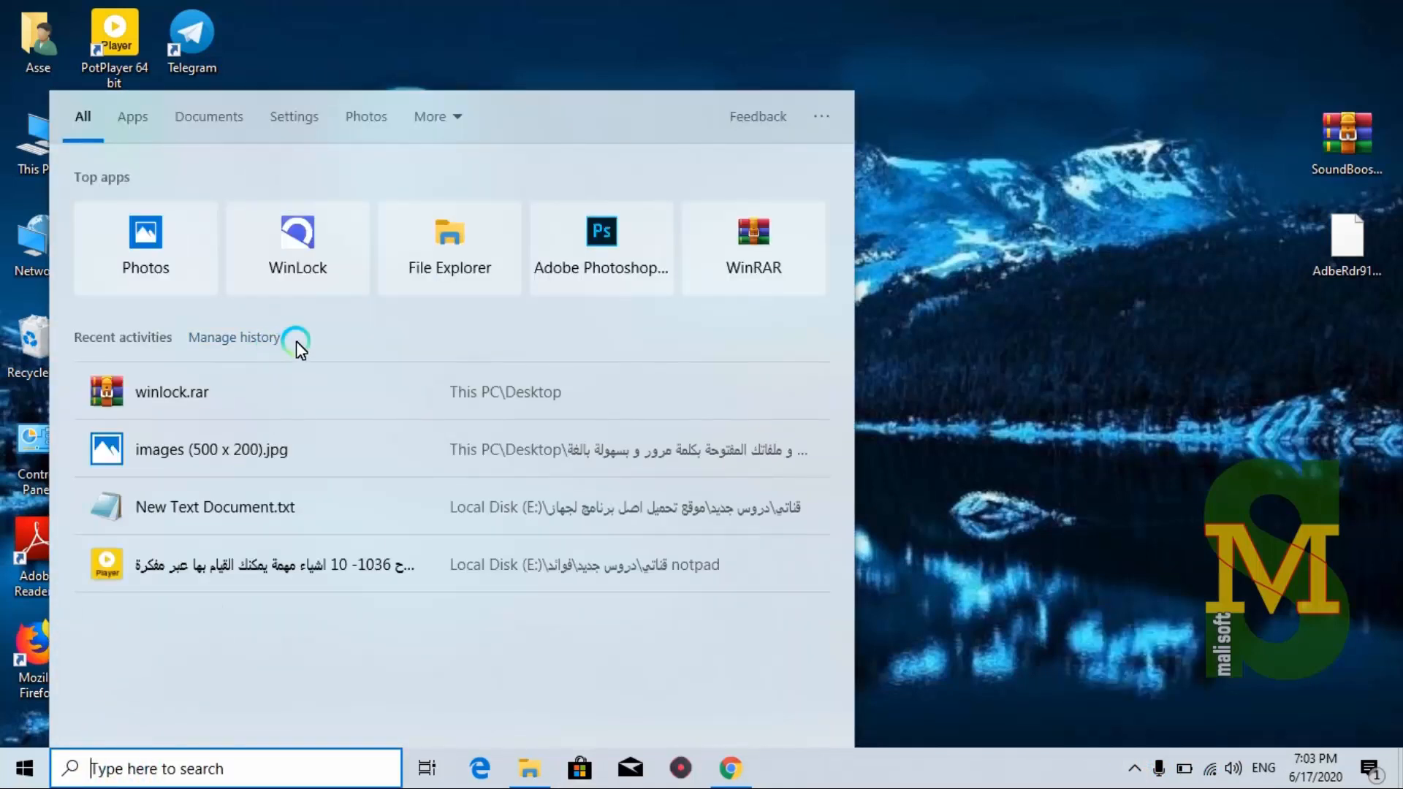
left_click(1129, 405)
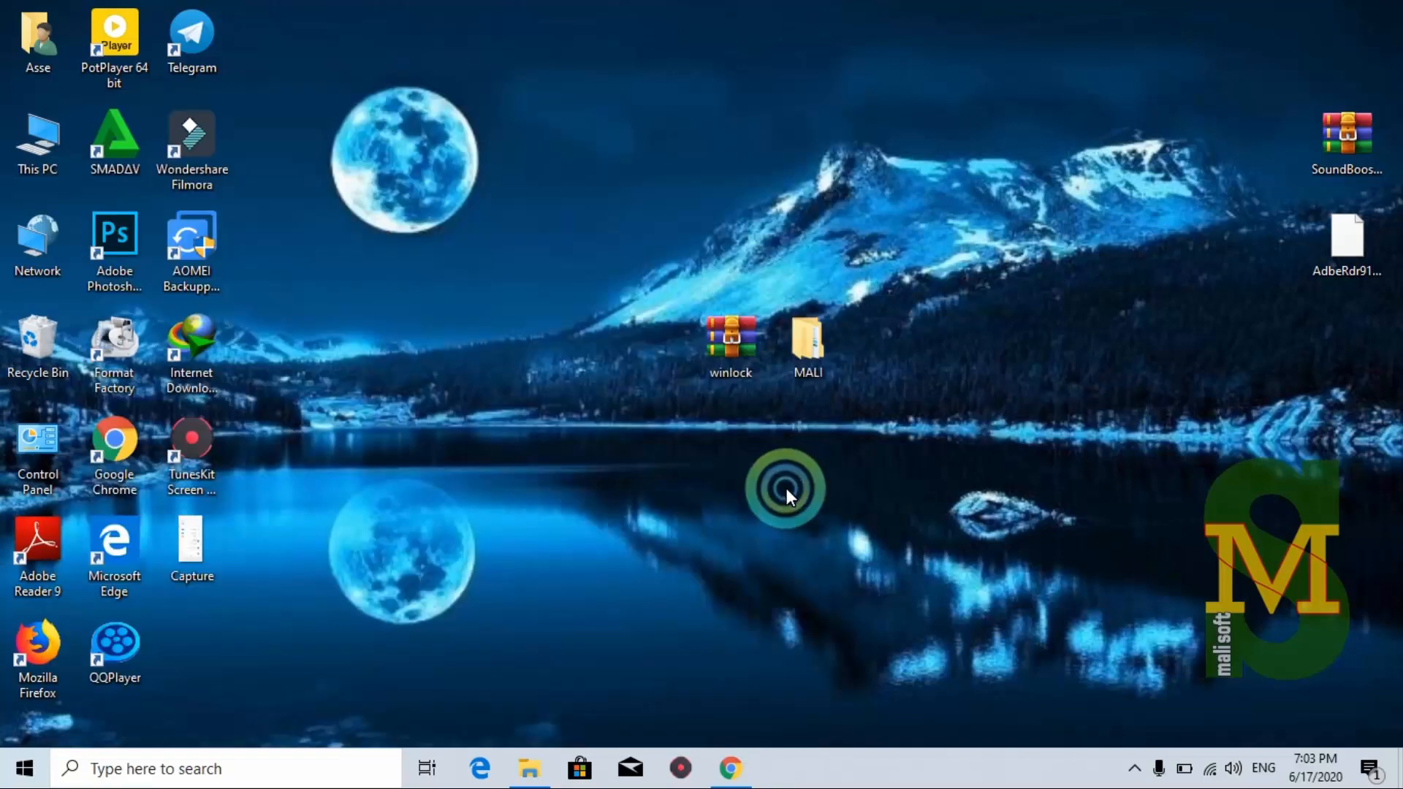
left_click(671, 524)
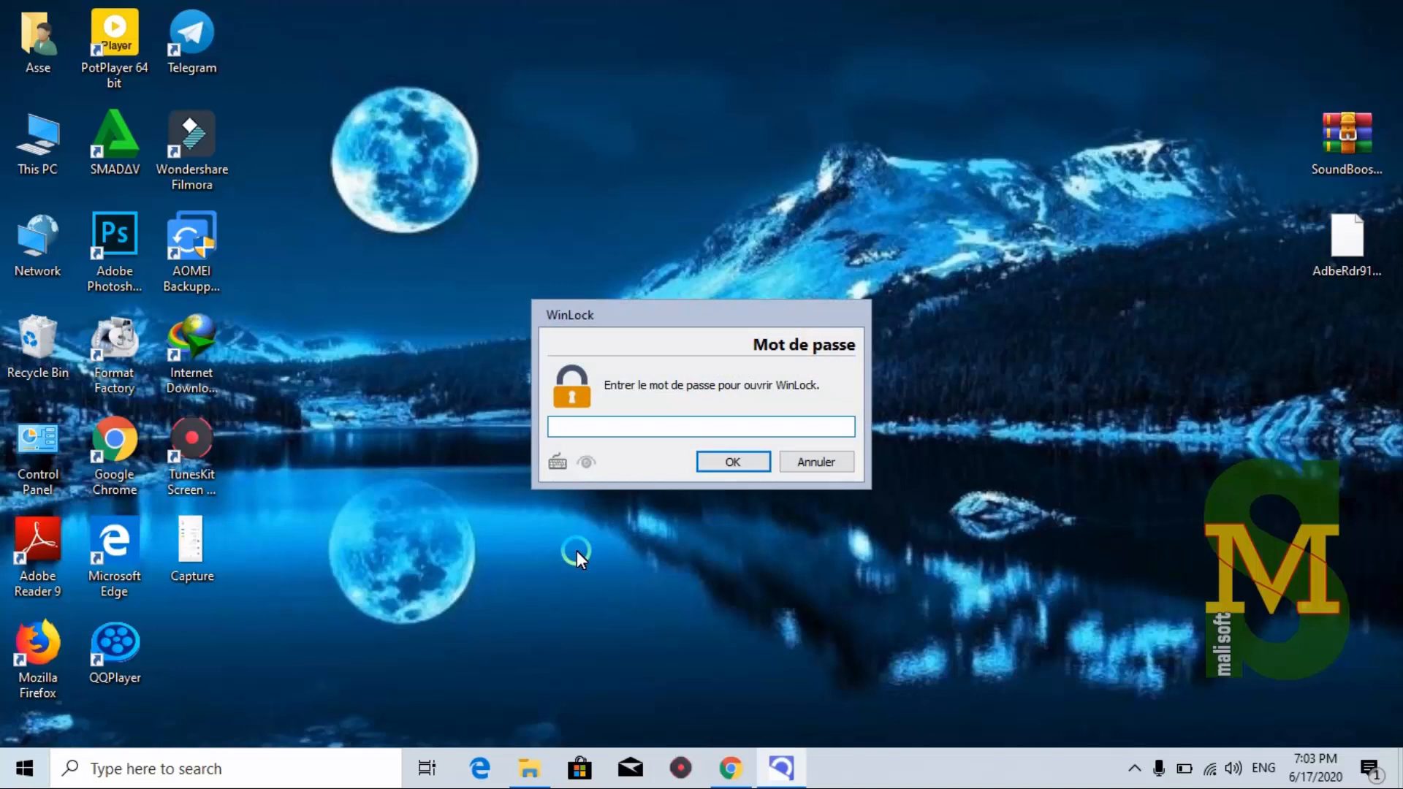
Unlock WinLock with the password, tick Activer la protection, and expand the Accès section
type("••••••••")
key("Return")
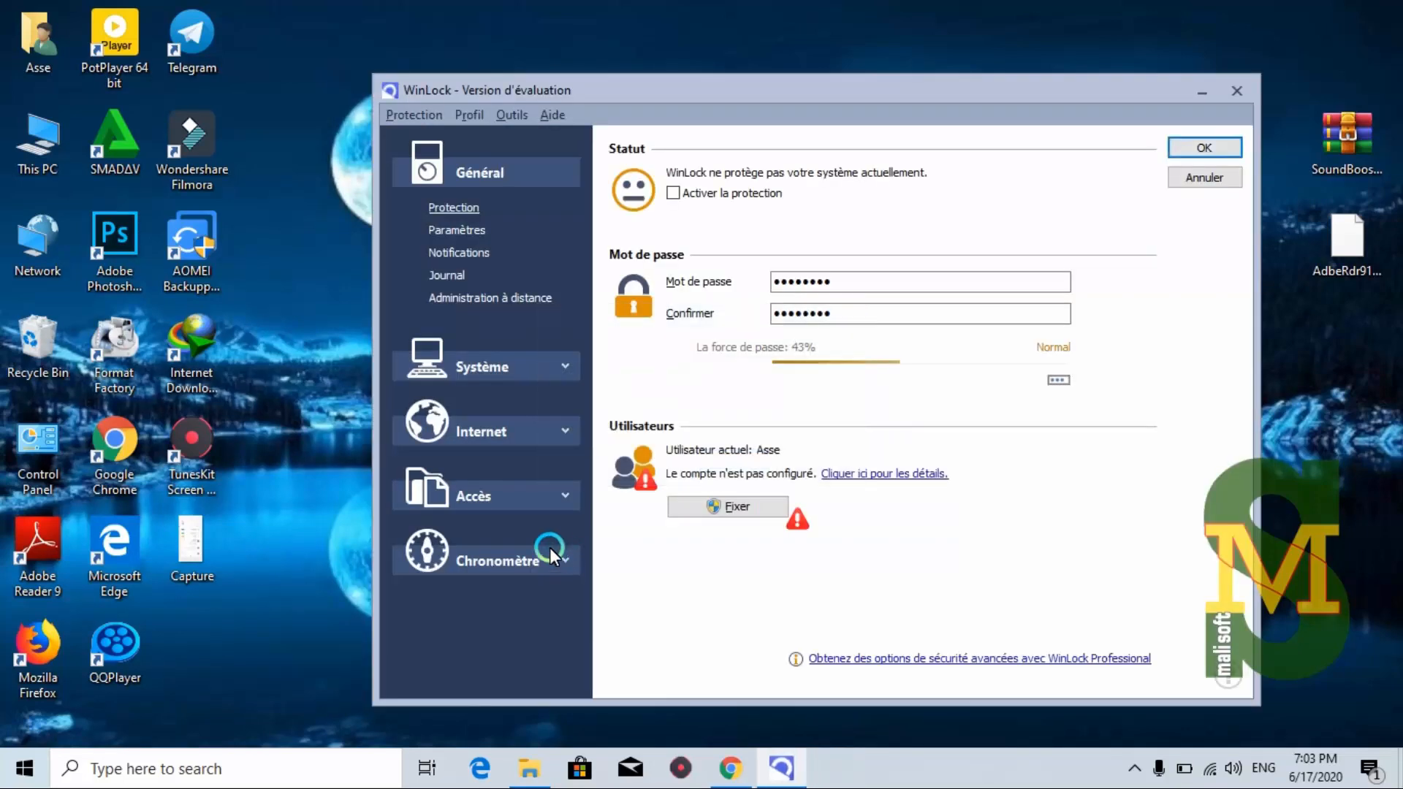
left_click(563, 497)
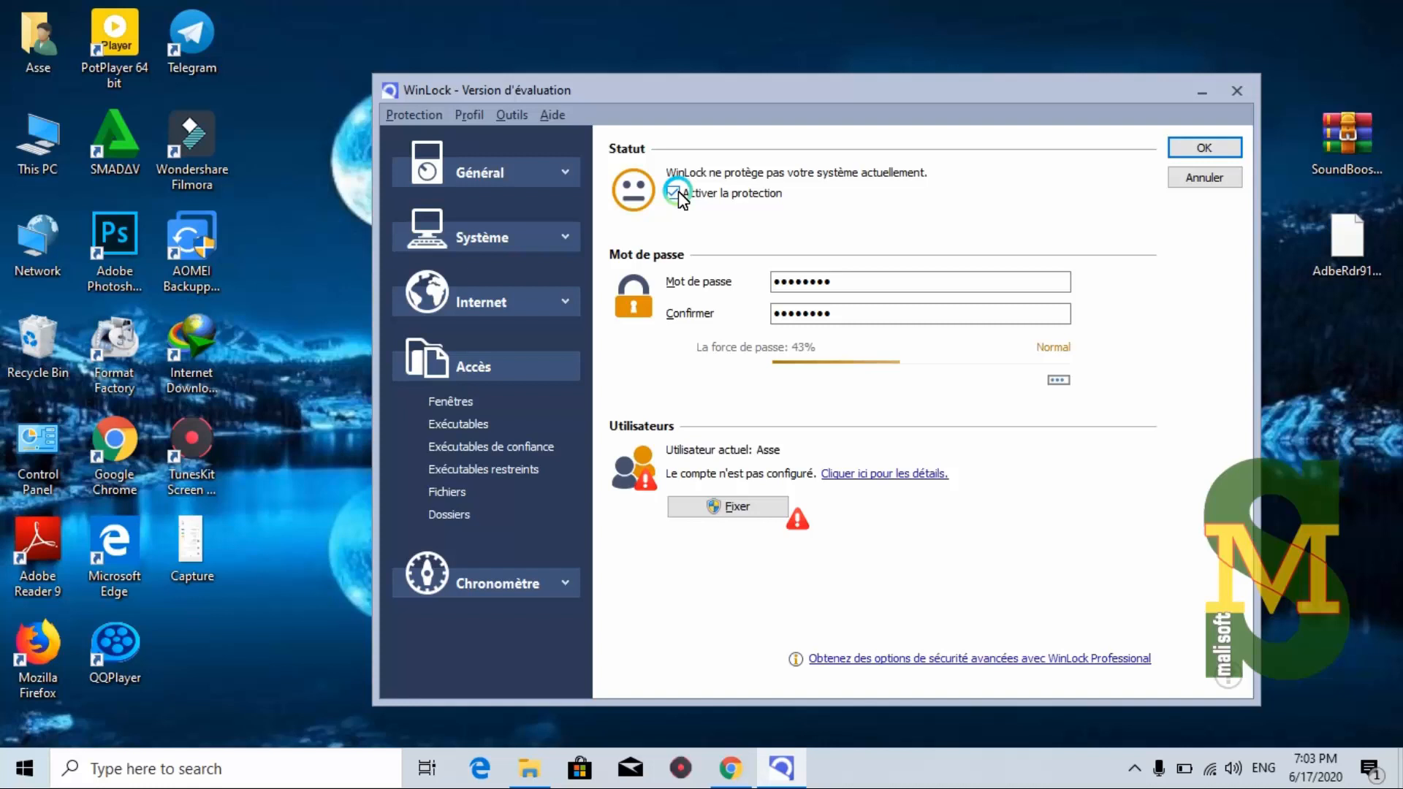
left_click(151, 649)
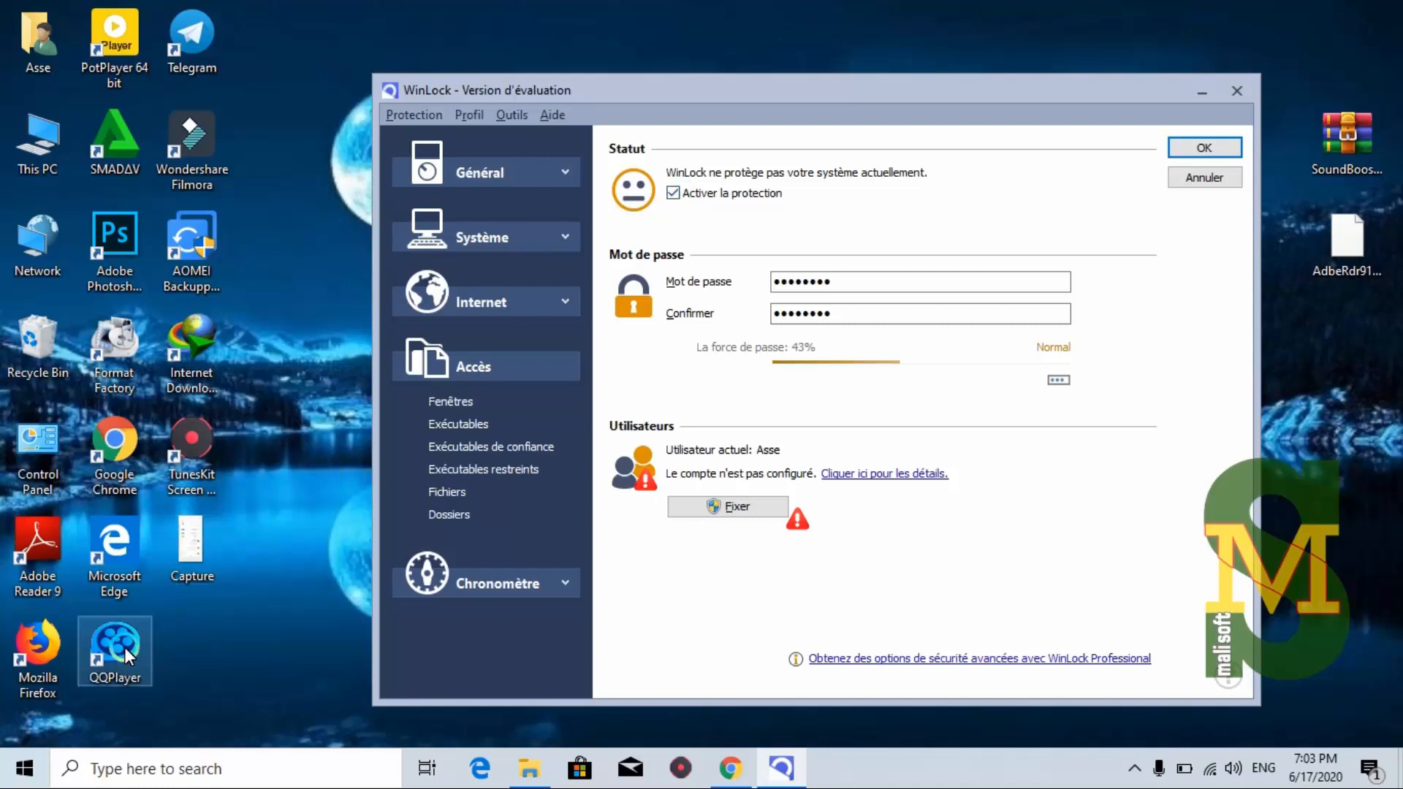
left_click(118, 466)
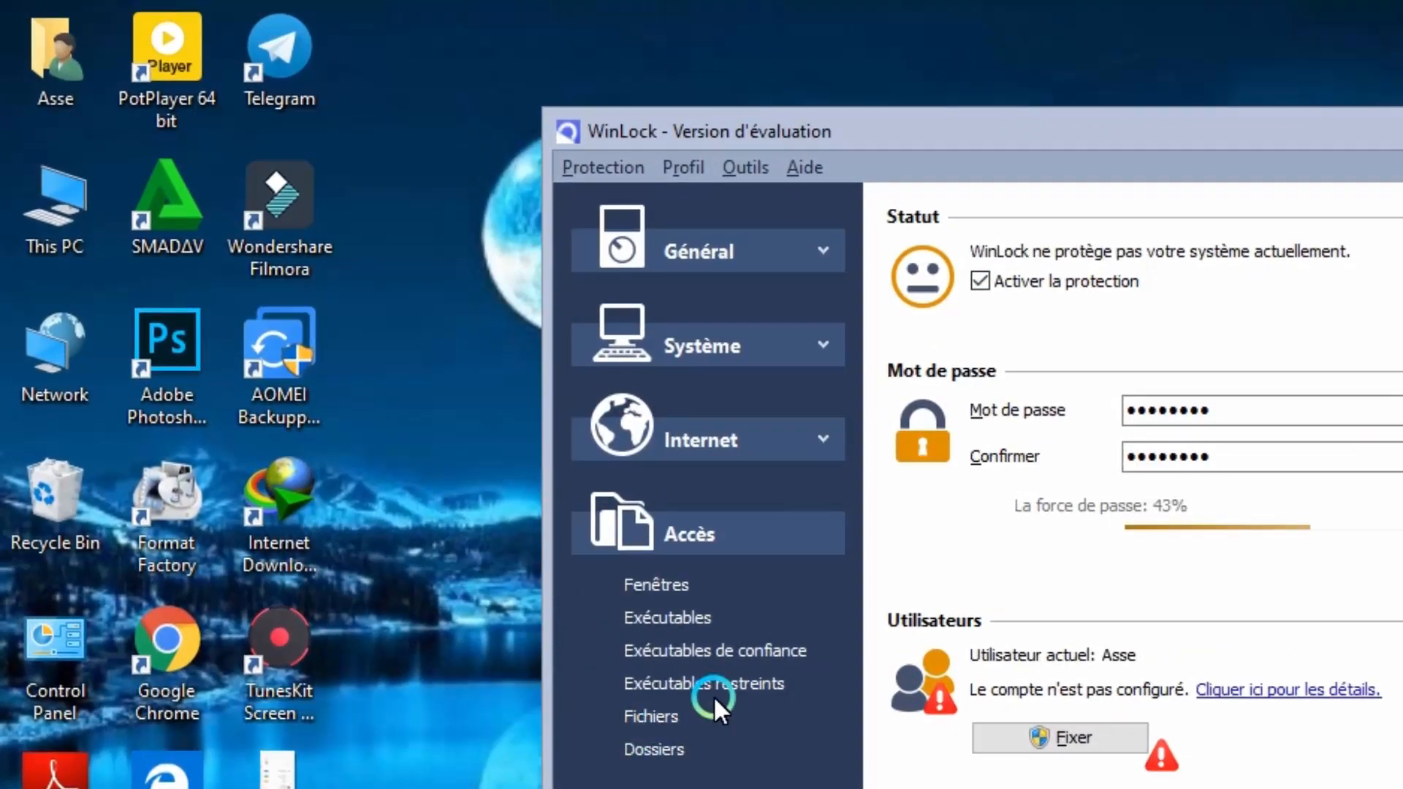
Add the desktop Google Chrome.lnk shortcut to WinLock's Fichiers list and save with OK
left_click(670, 716)
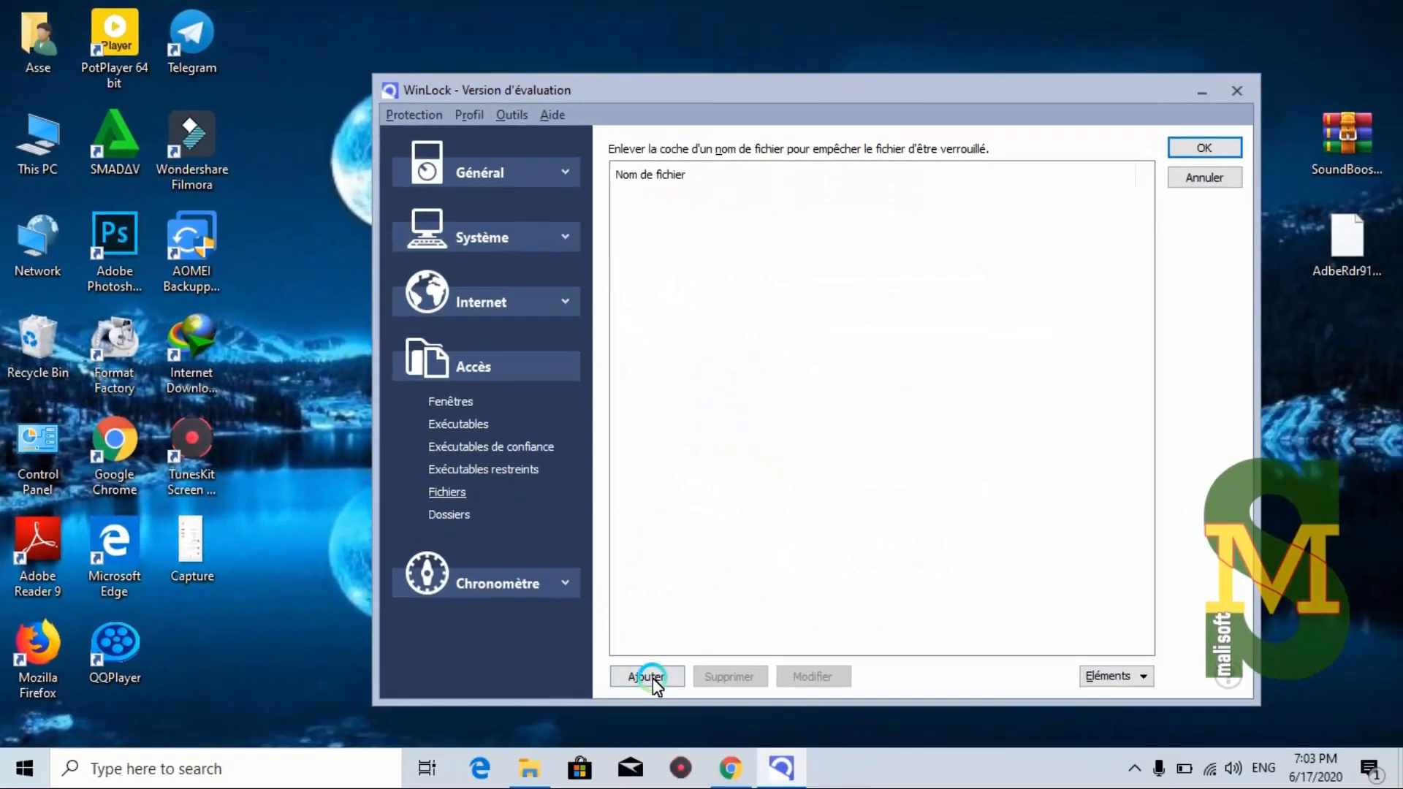
left_click(649, 677)
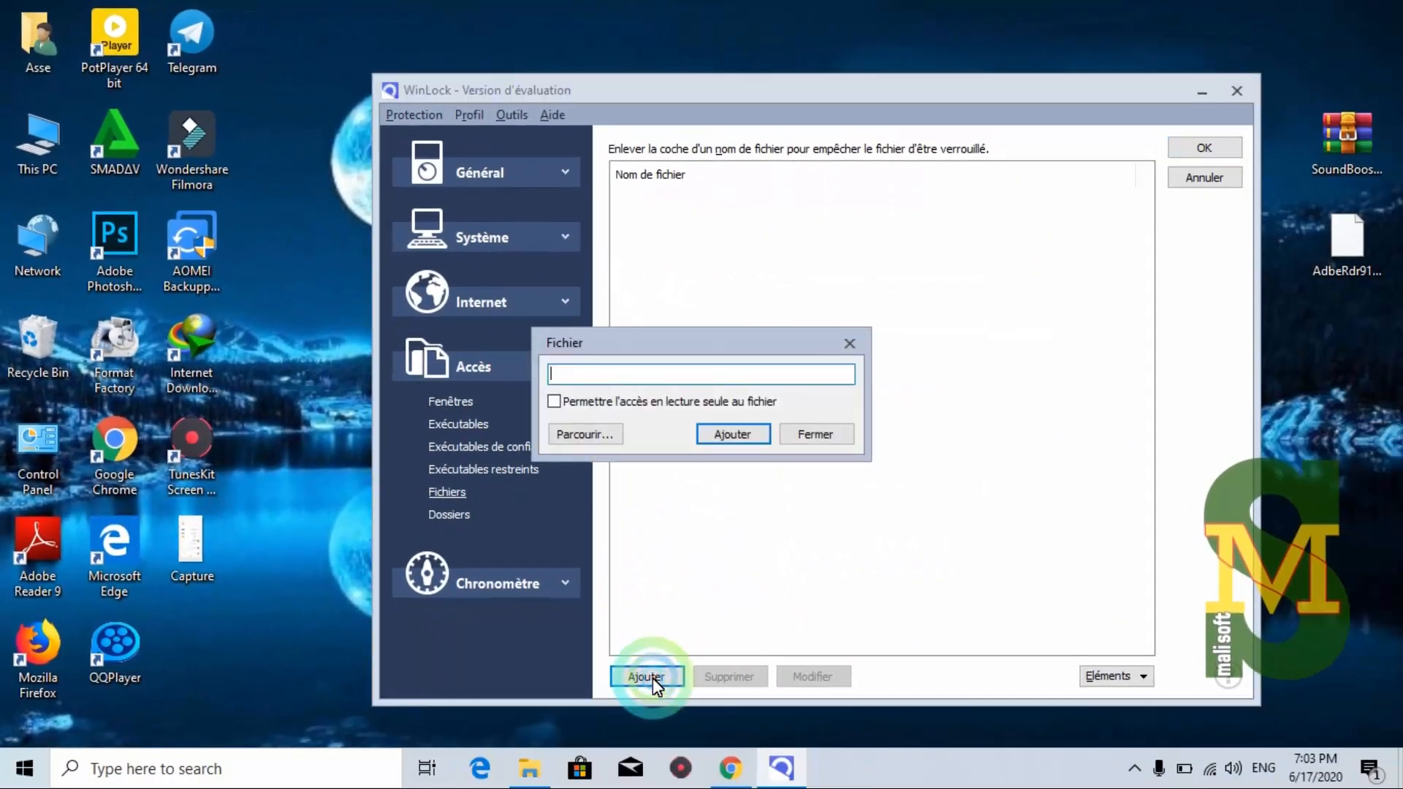
left_click(585, 433)
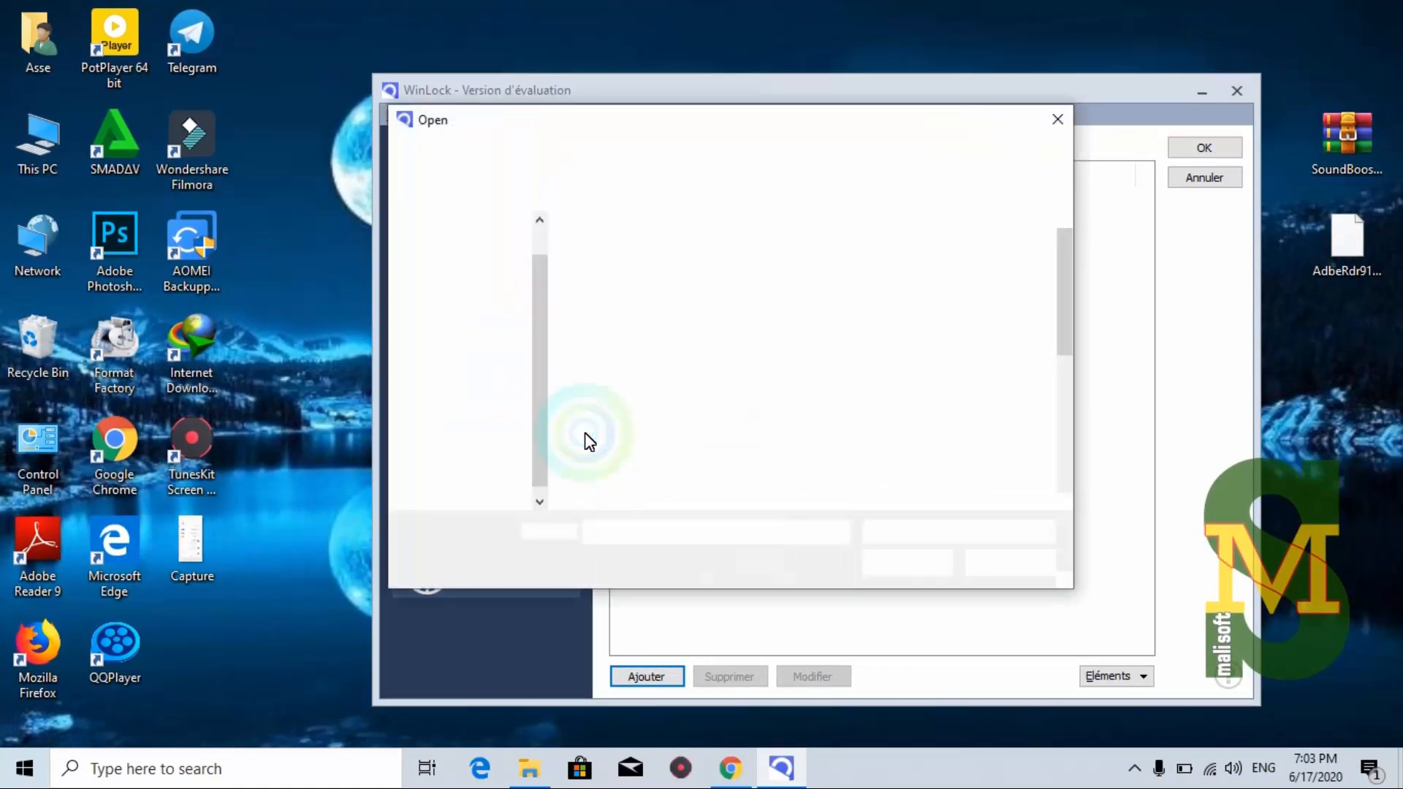
left_click(756, 418)
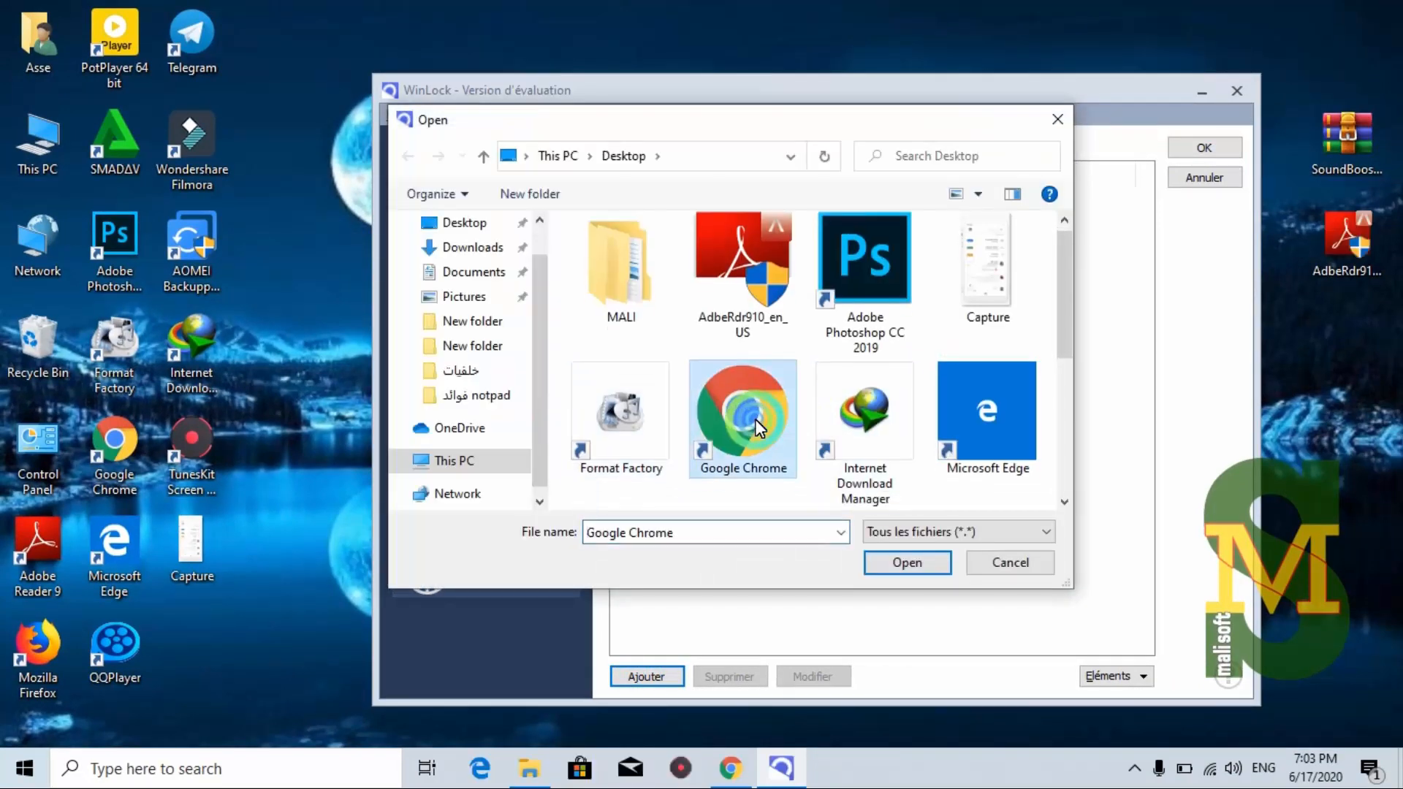
left_click(906, 562)
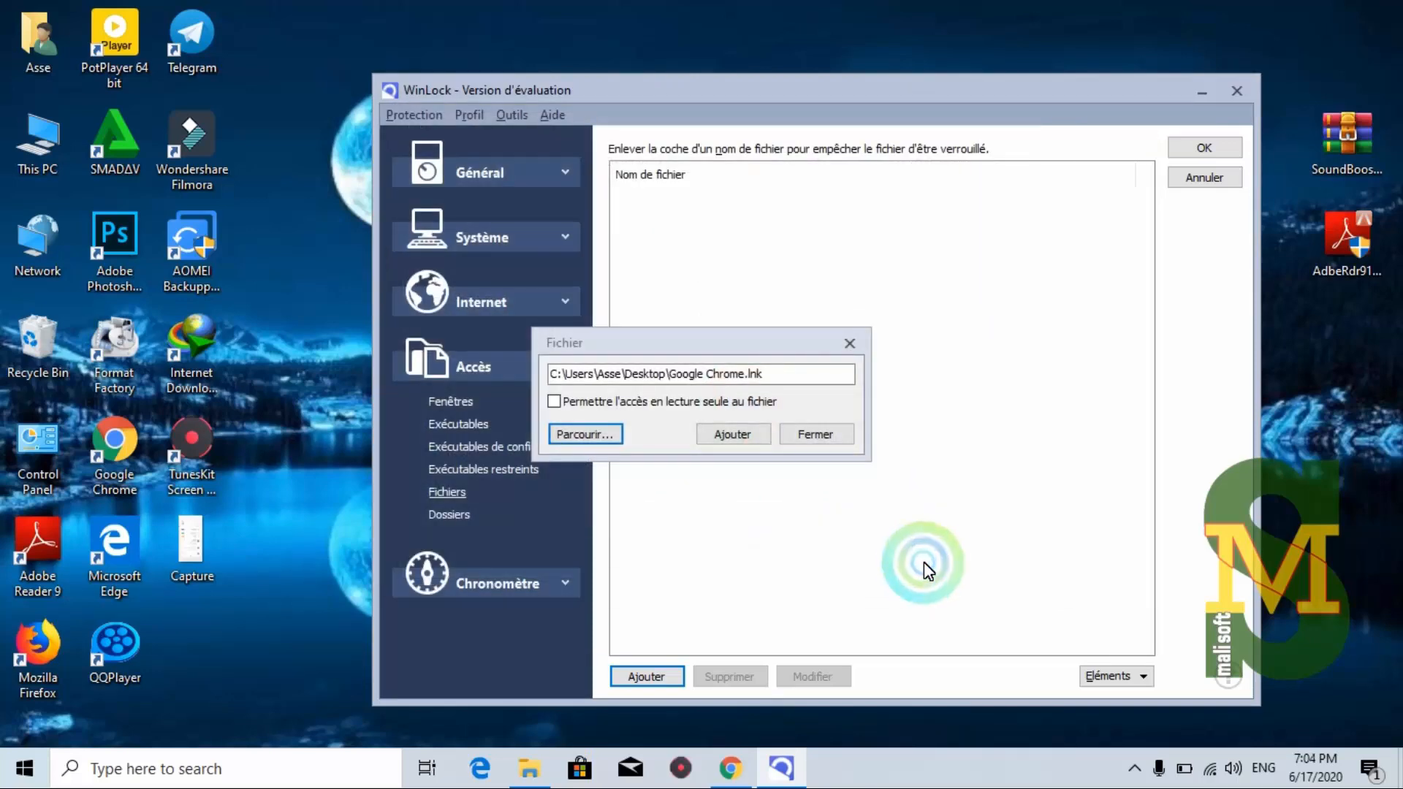
left_click(723, 434)
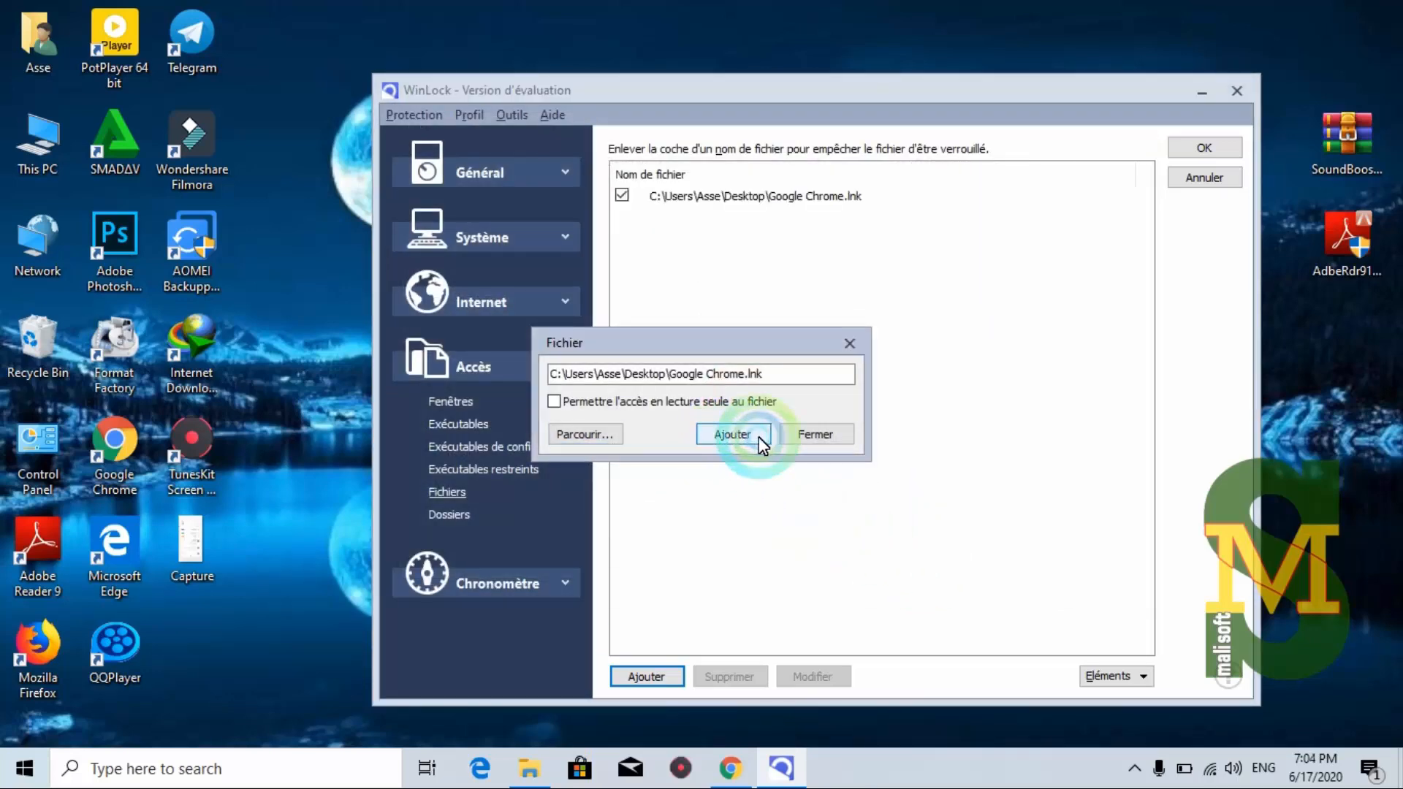
left_click(815, 436)
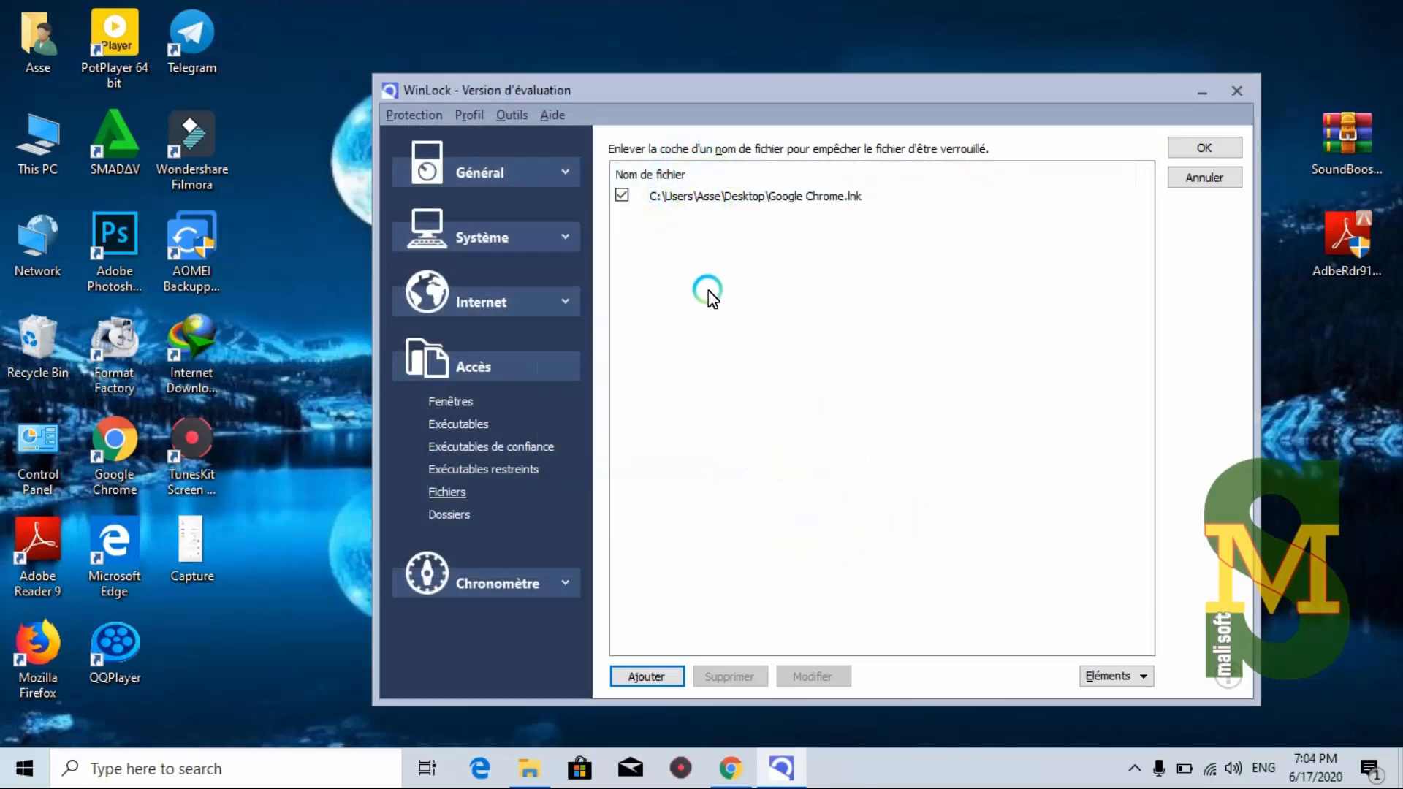
left_click(1231, 144)
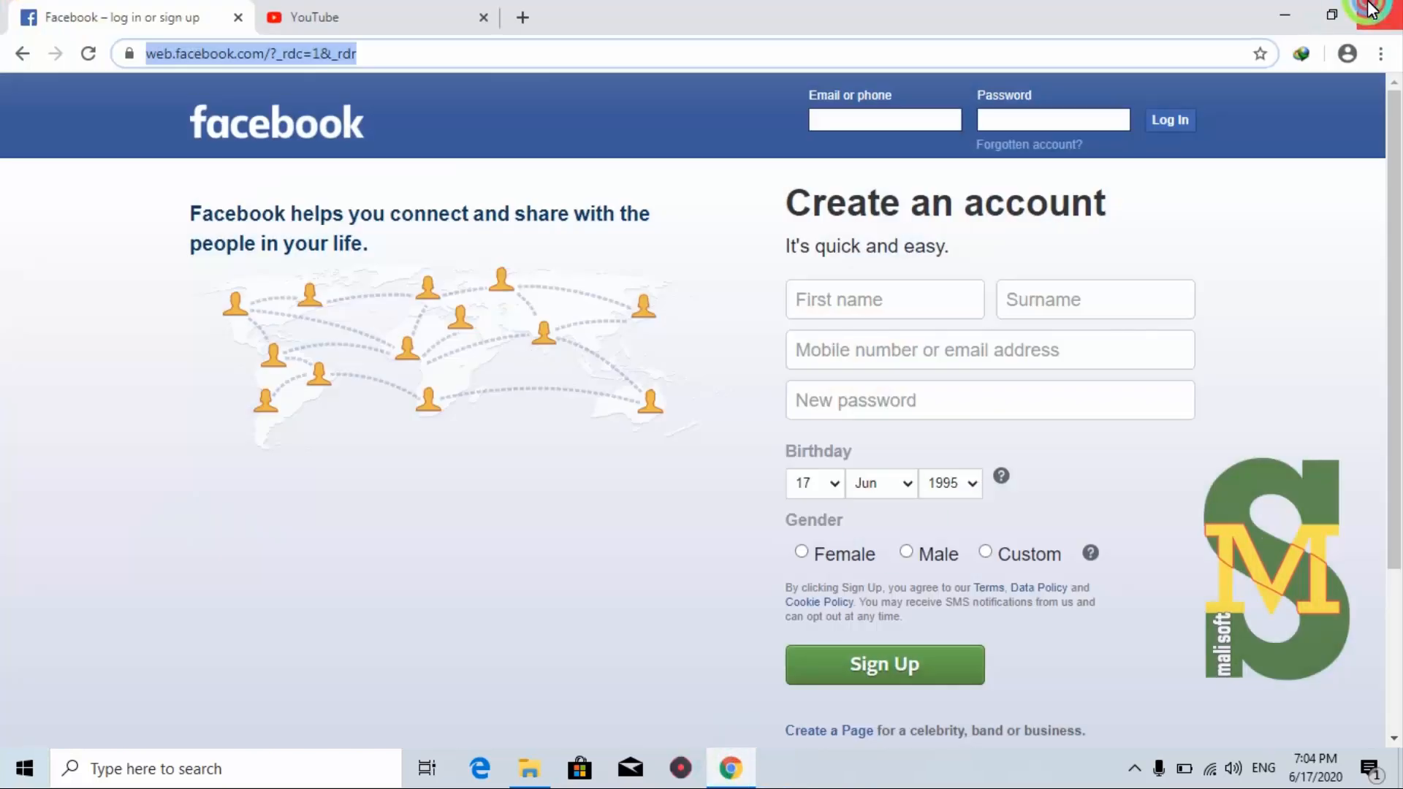
Close the Chrome window and reopen the Google Chrome shortcut to test the lock
left_click(1370, 9)
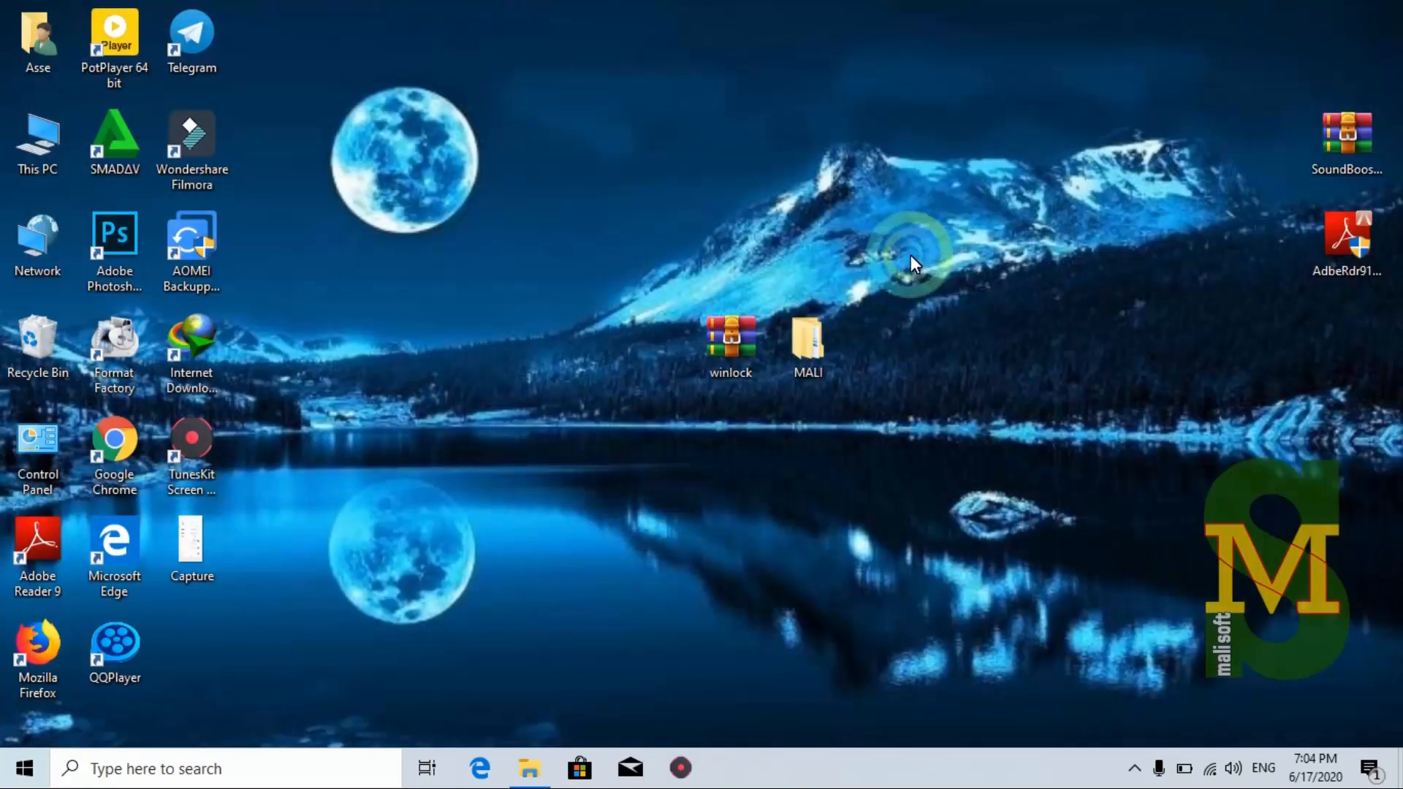
double_click(122, 452)
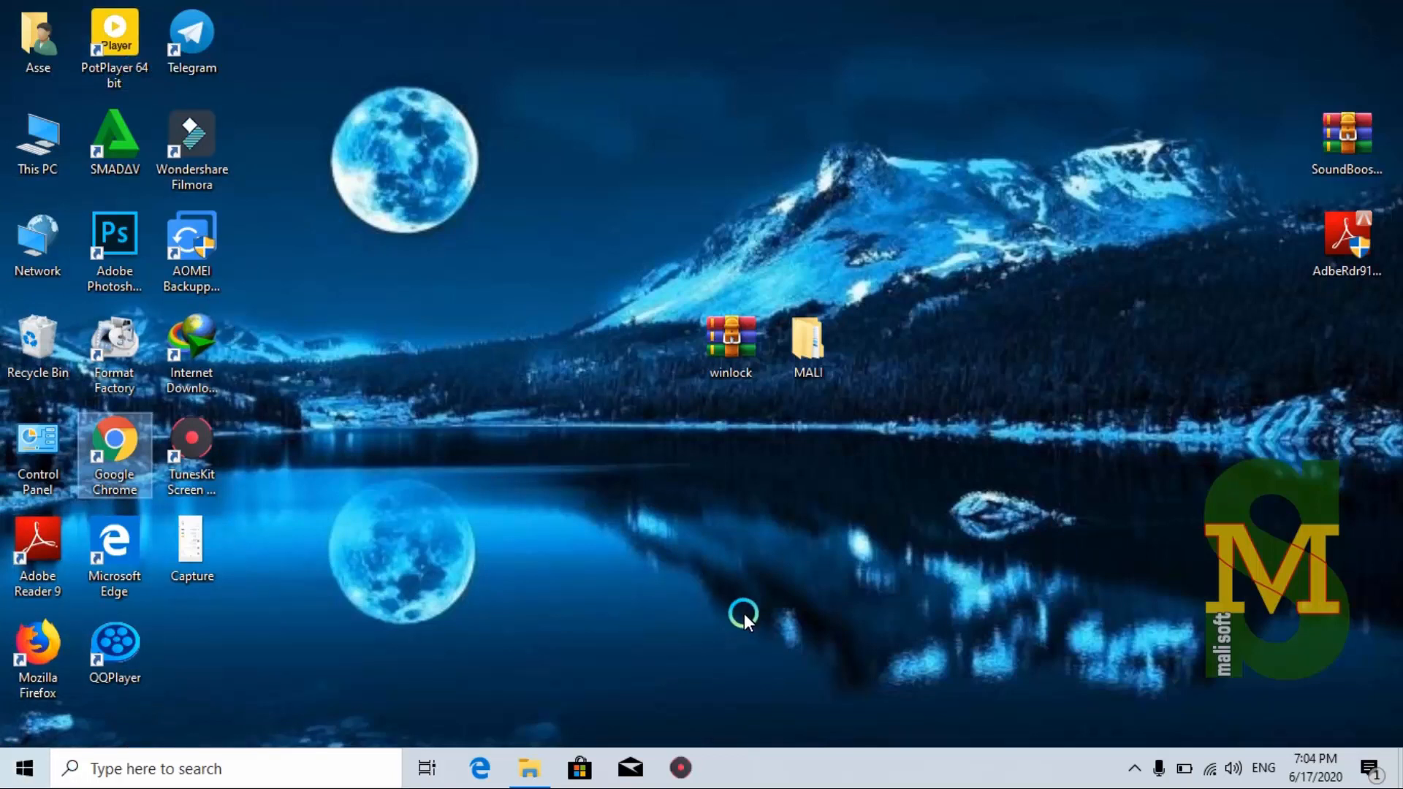
Enter the WinLock password and expand the Accès settings group
type("••")
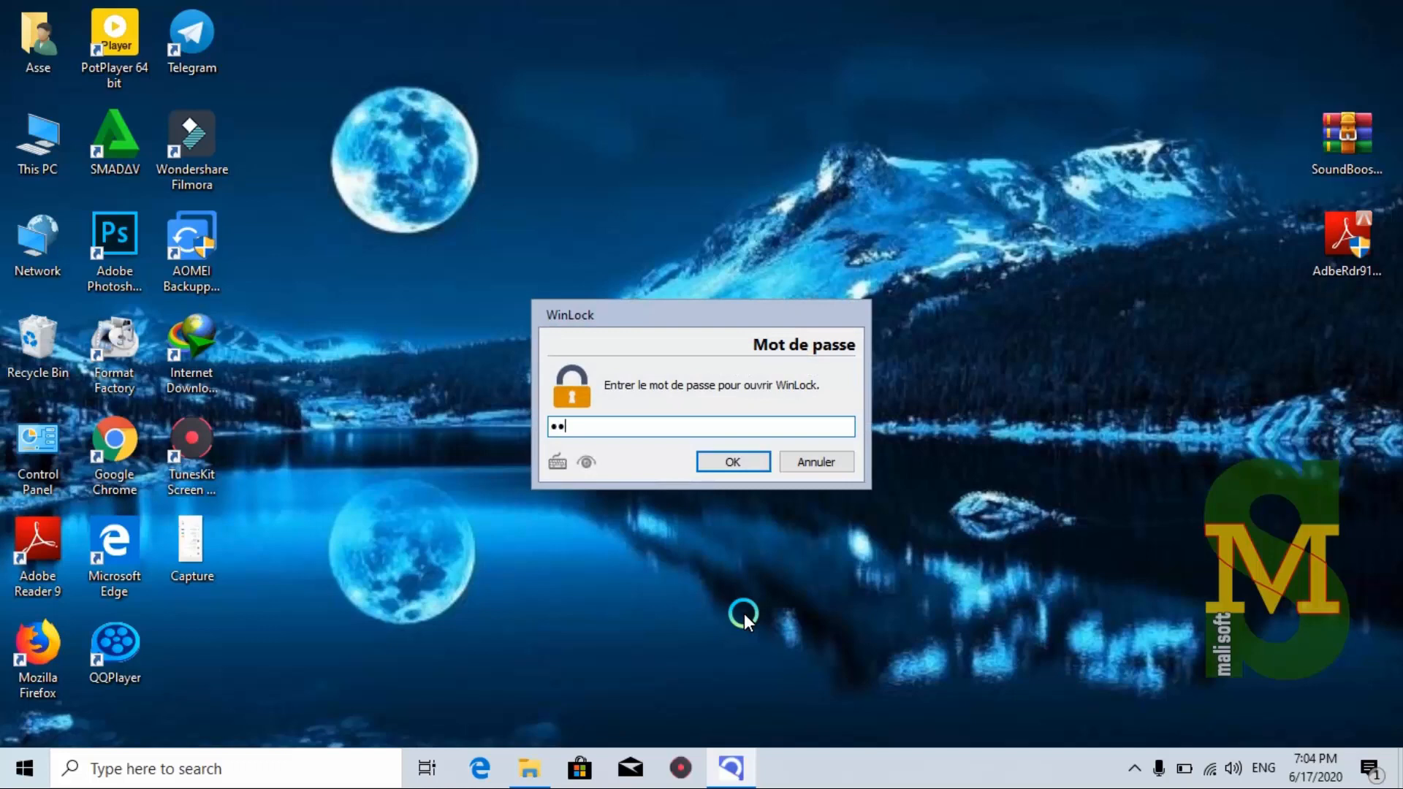
type("••••••")
key("Return")
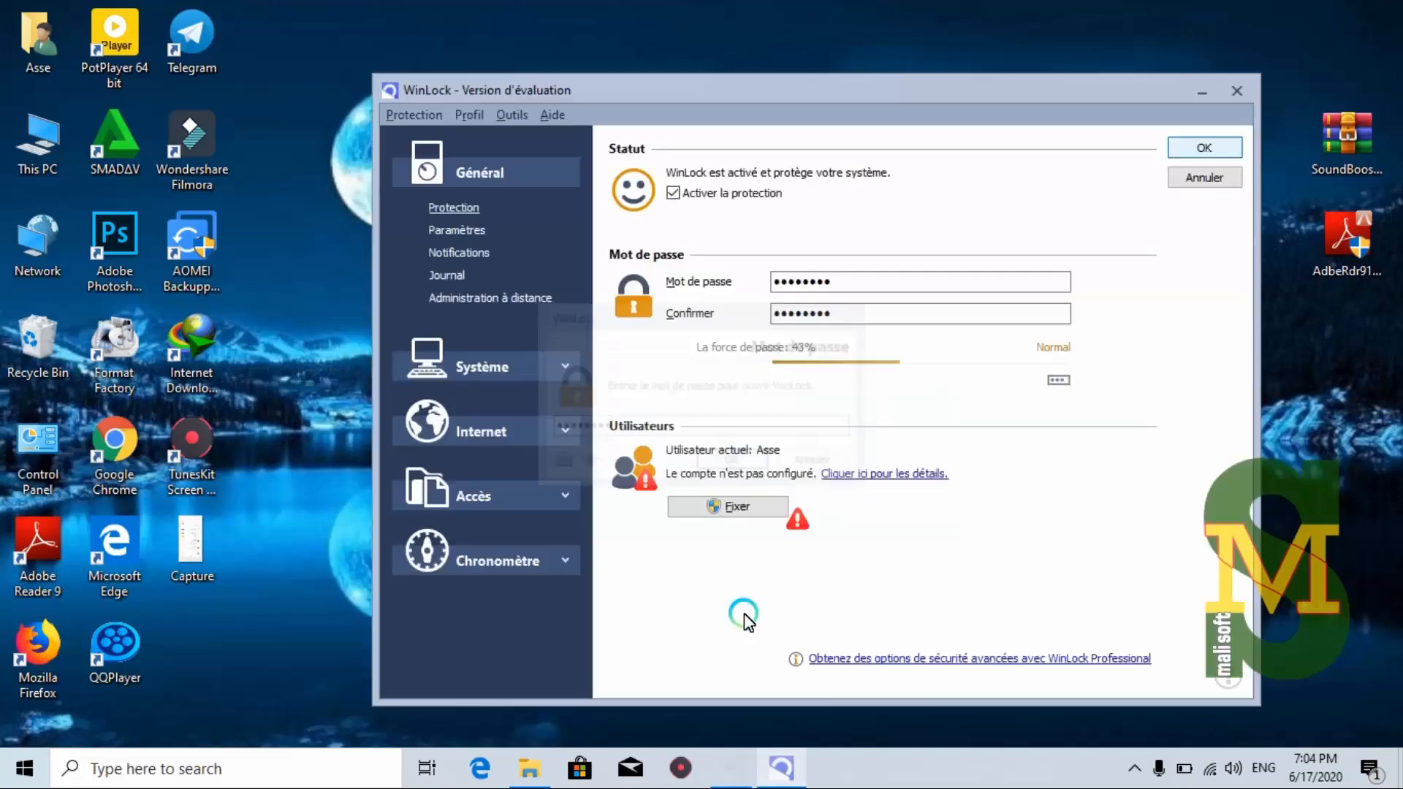
left_click(563, 489)
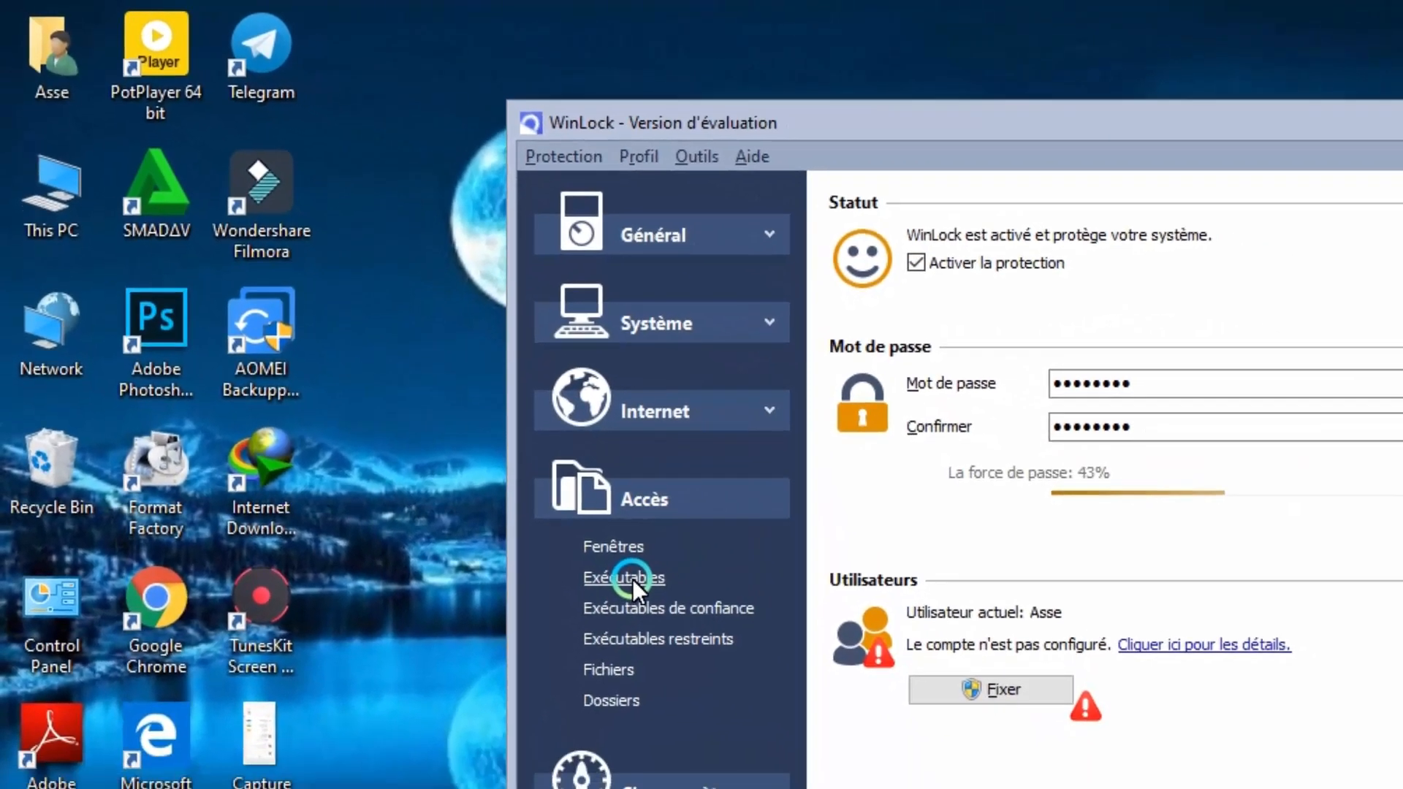
On the Exécutables page, tick then untick both executable options, then expand Général
left_click(669, 625)
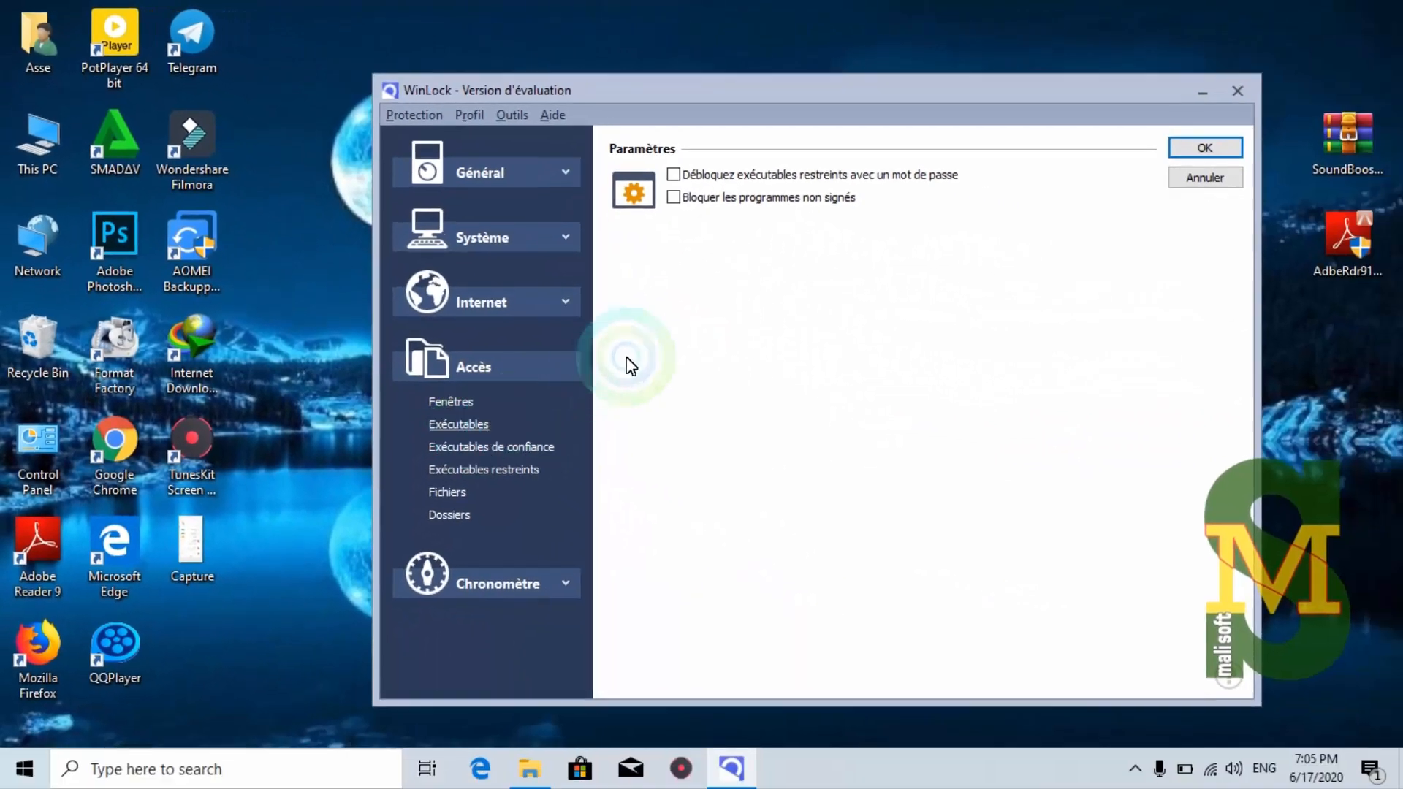
left_click(672, 177)
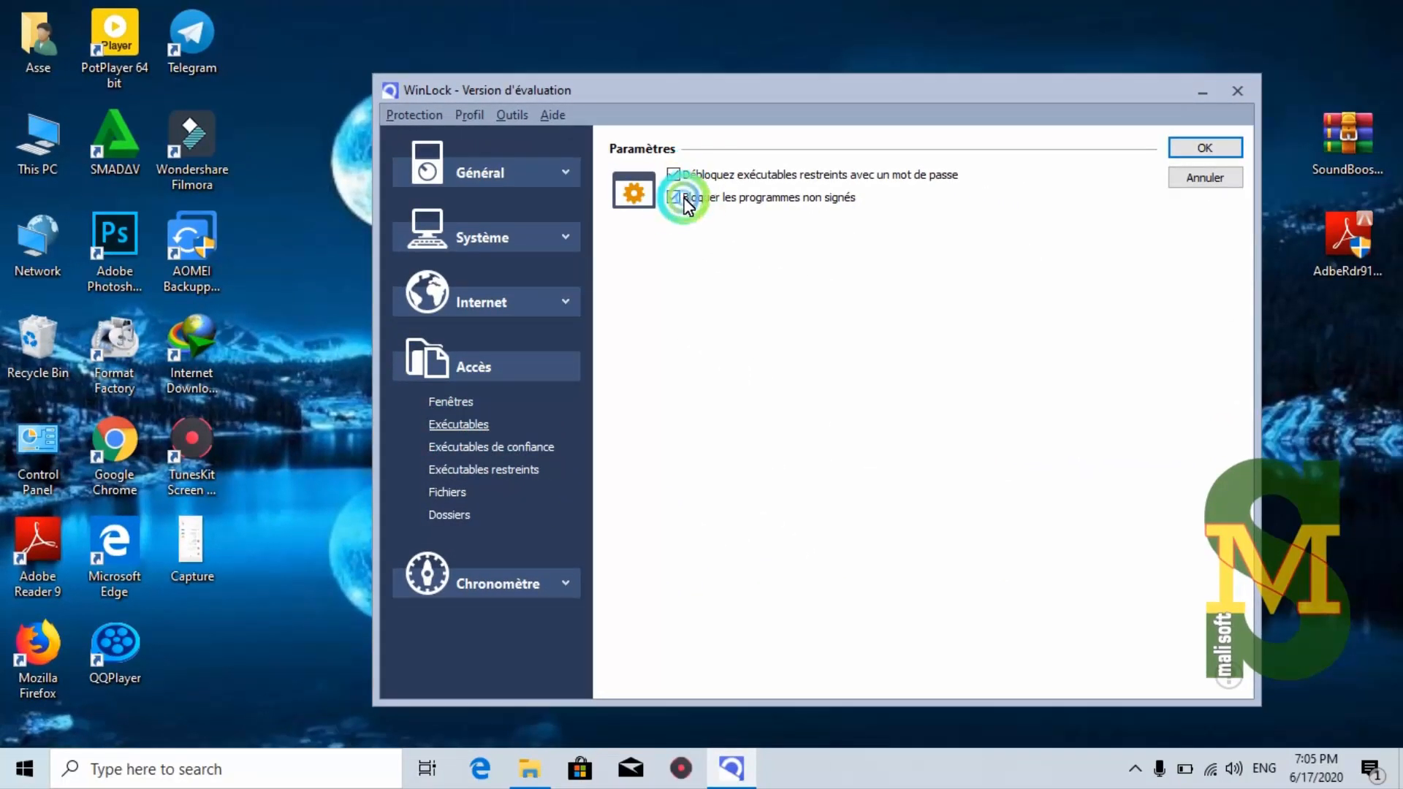
left_click(674, 197)
left_click(674, 198)
left_click(674, 175)
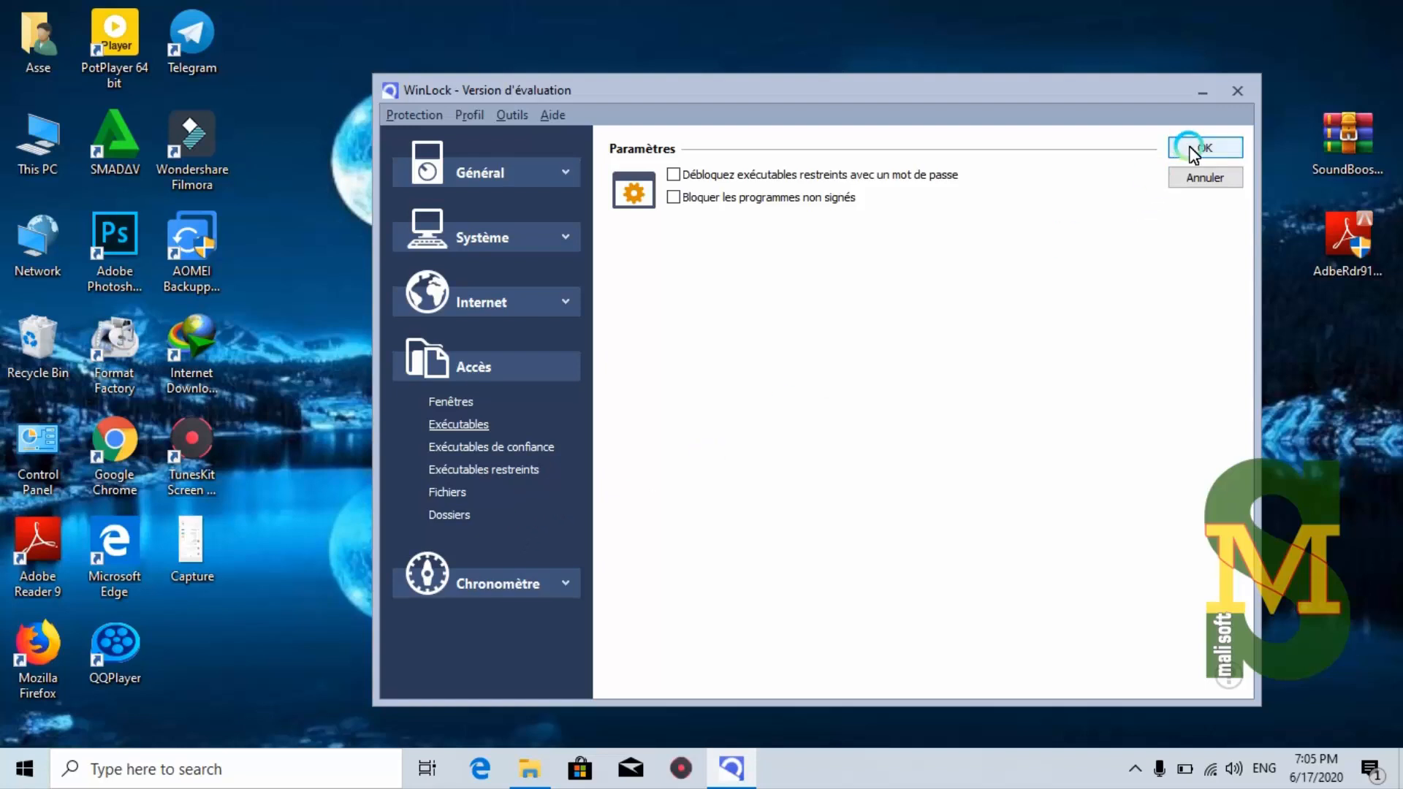
left_click(567, 173)
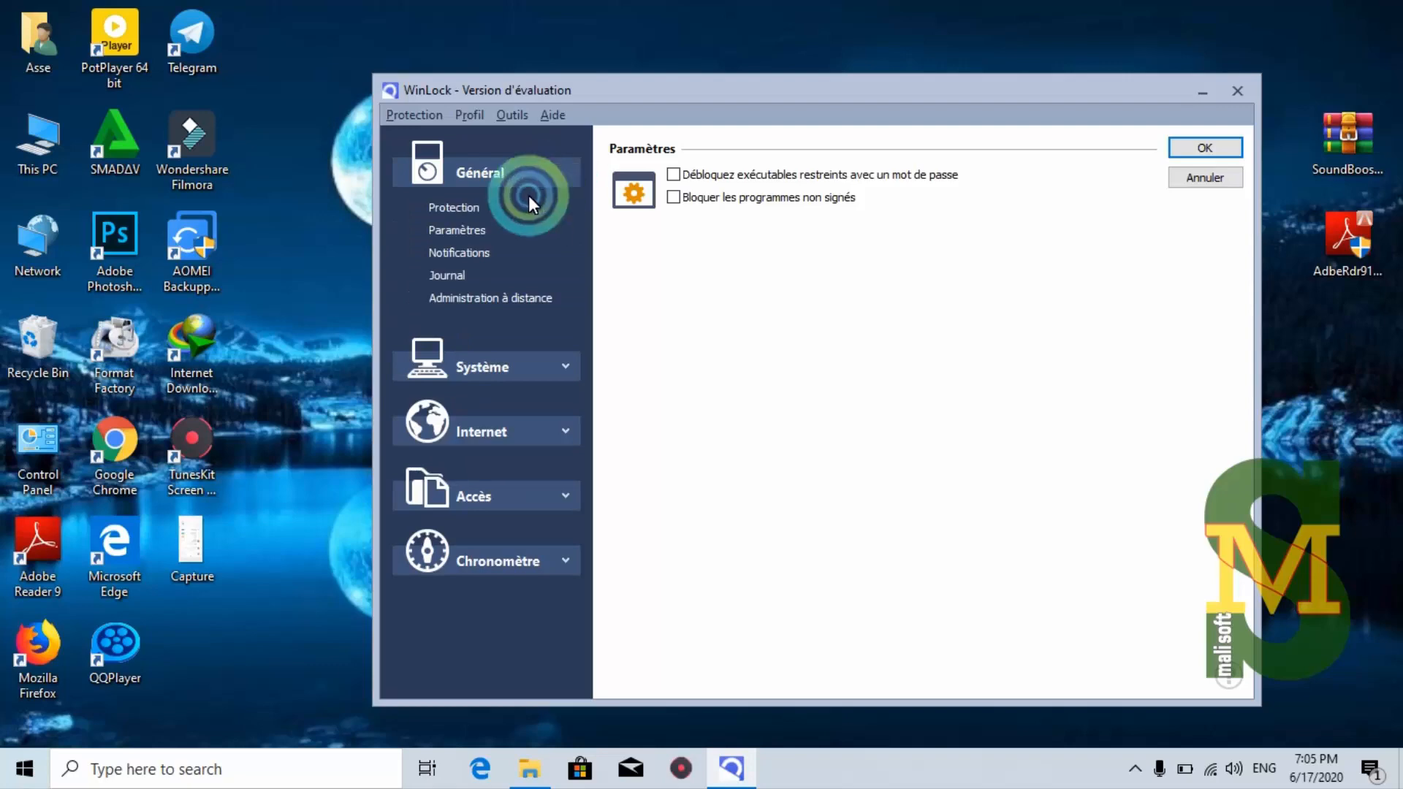
On the Général > Paramètres page, replace the F10 settings hotkey with F8 and save with OK
left_click(467, 238)
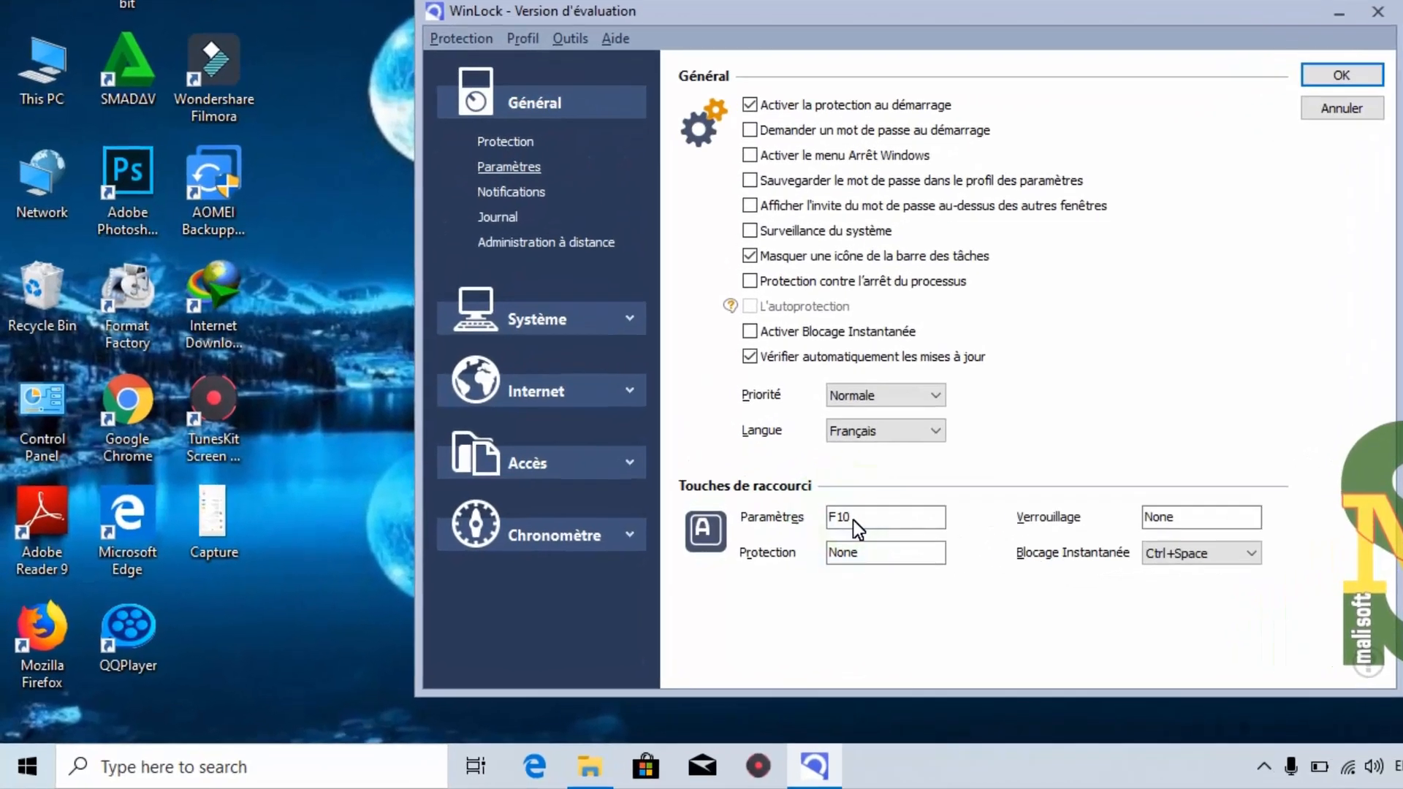
left_click(769, 542)
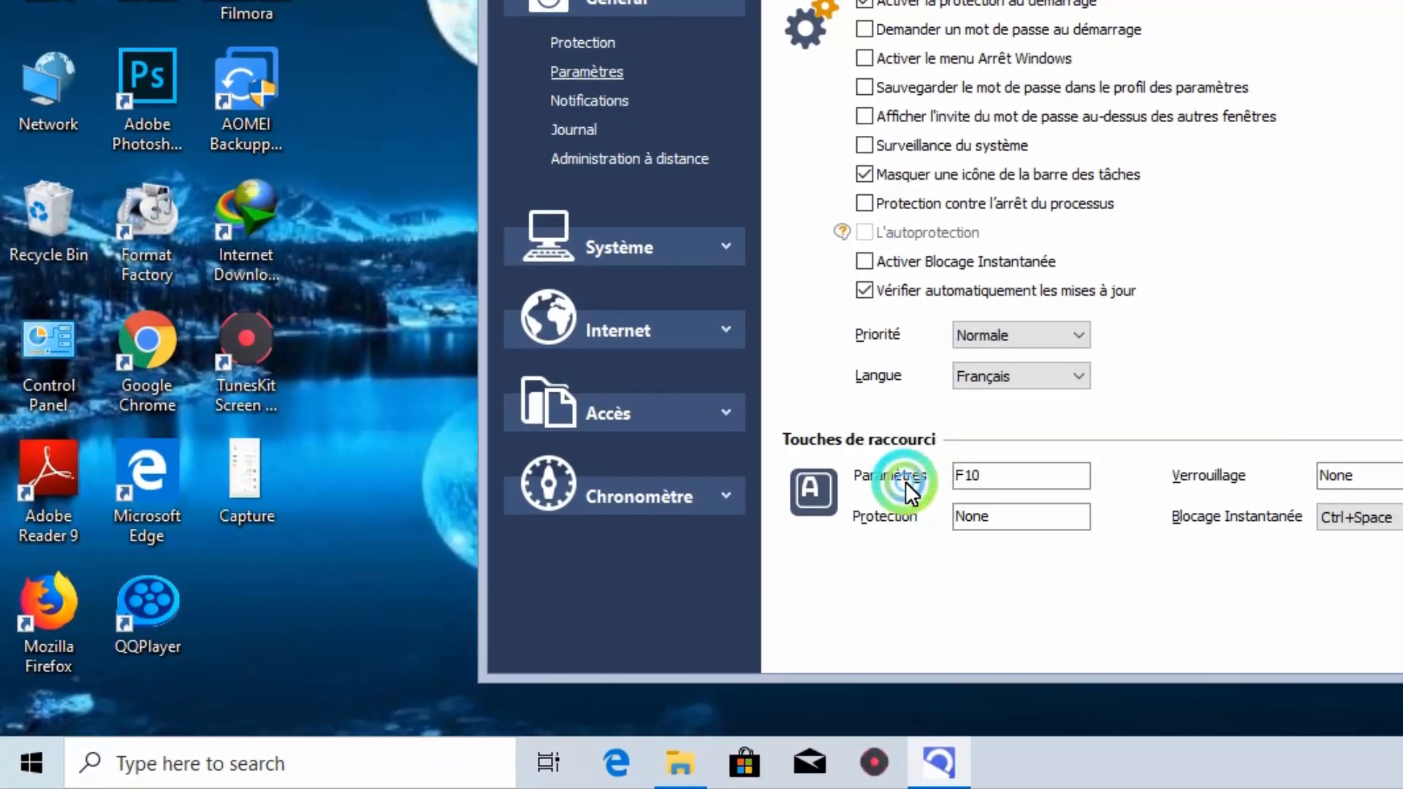
key("BackSpace")
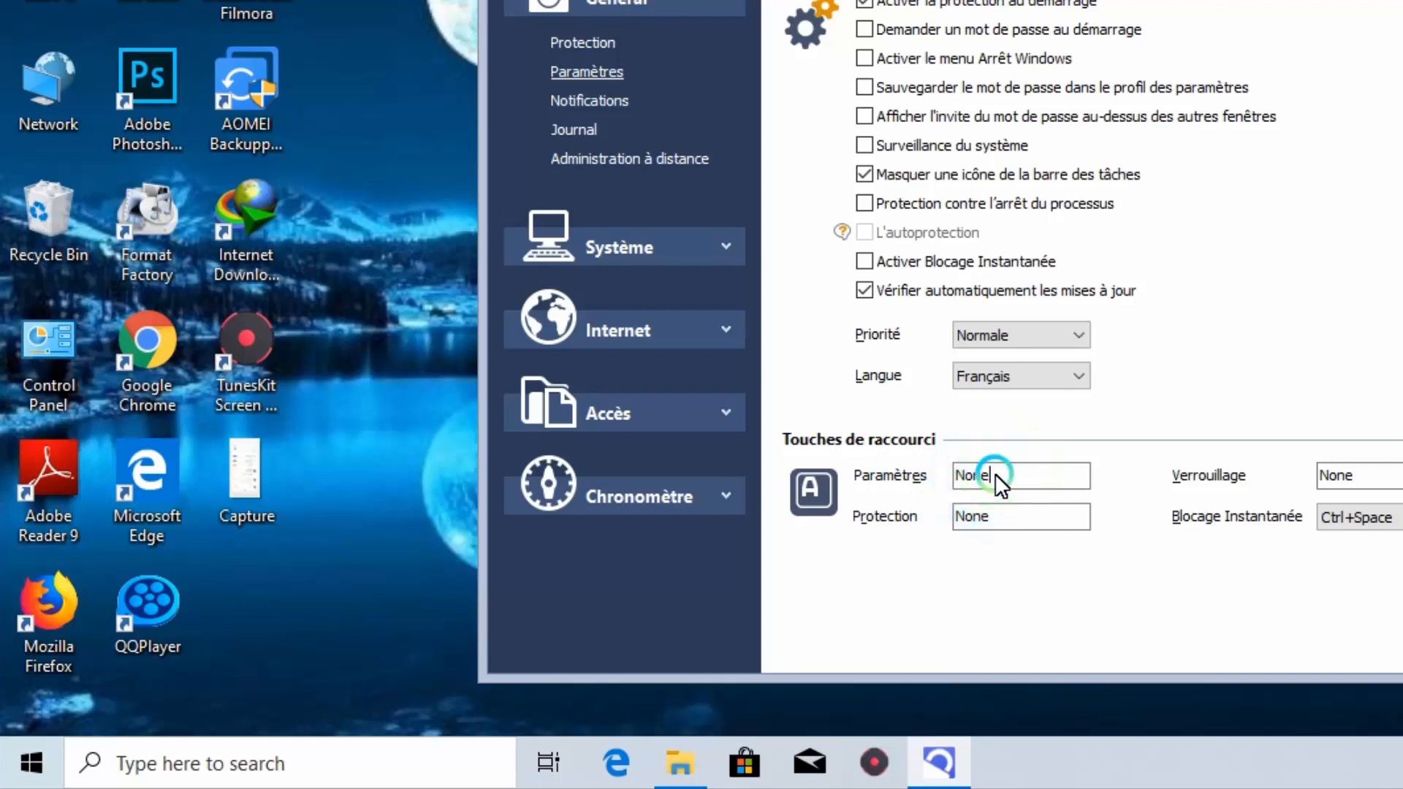
key("9")
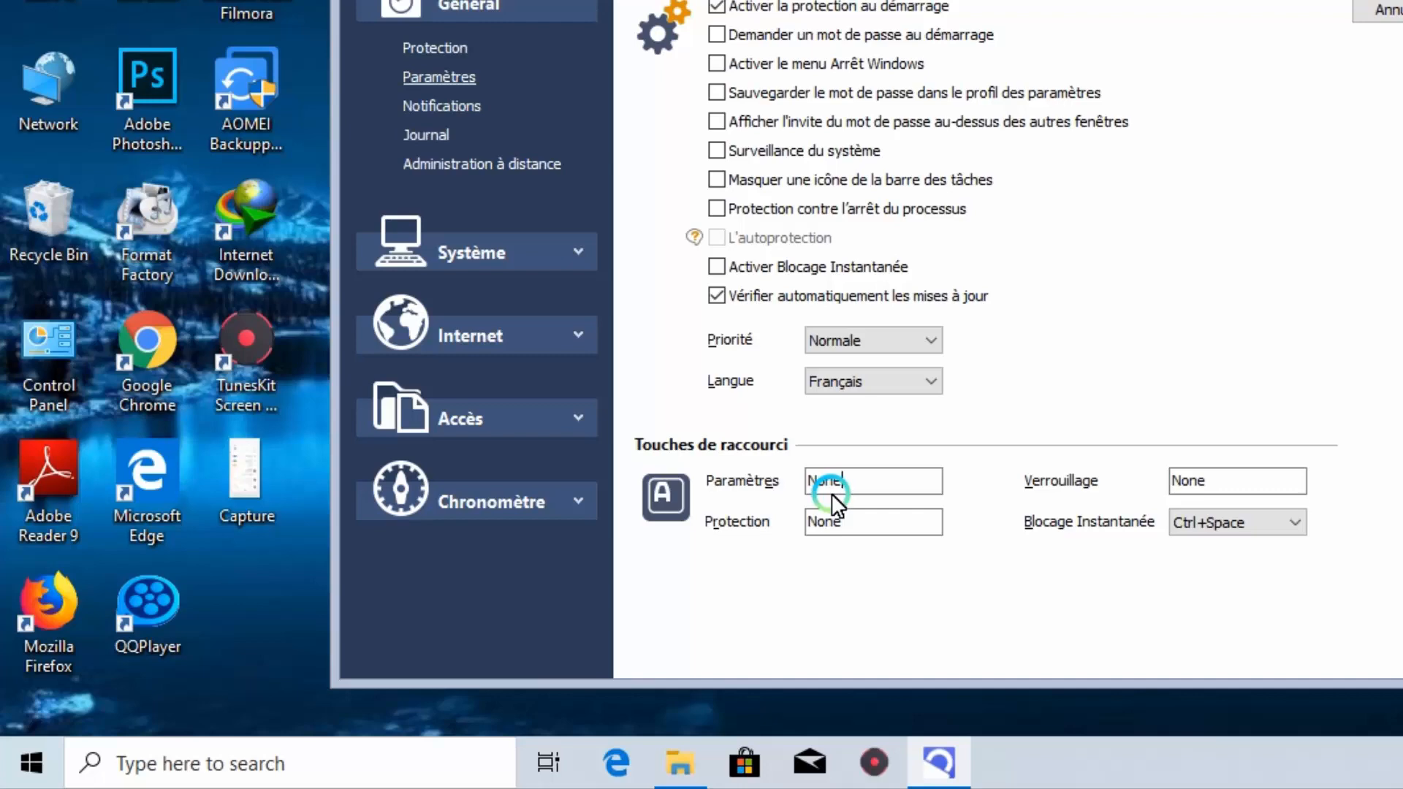
key("F9")
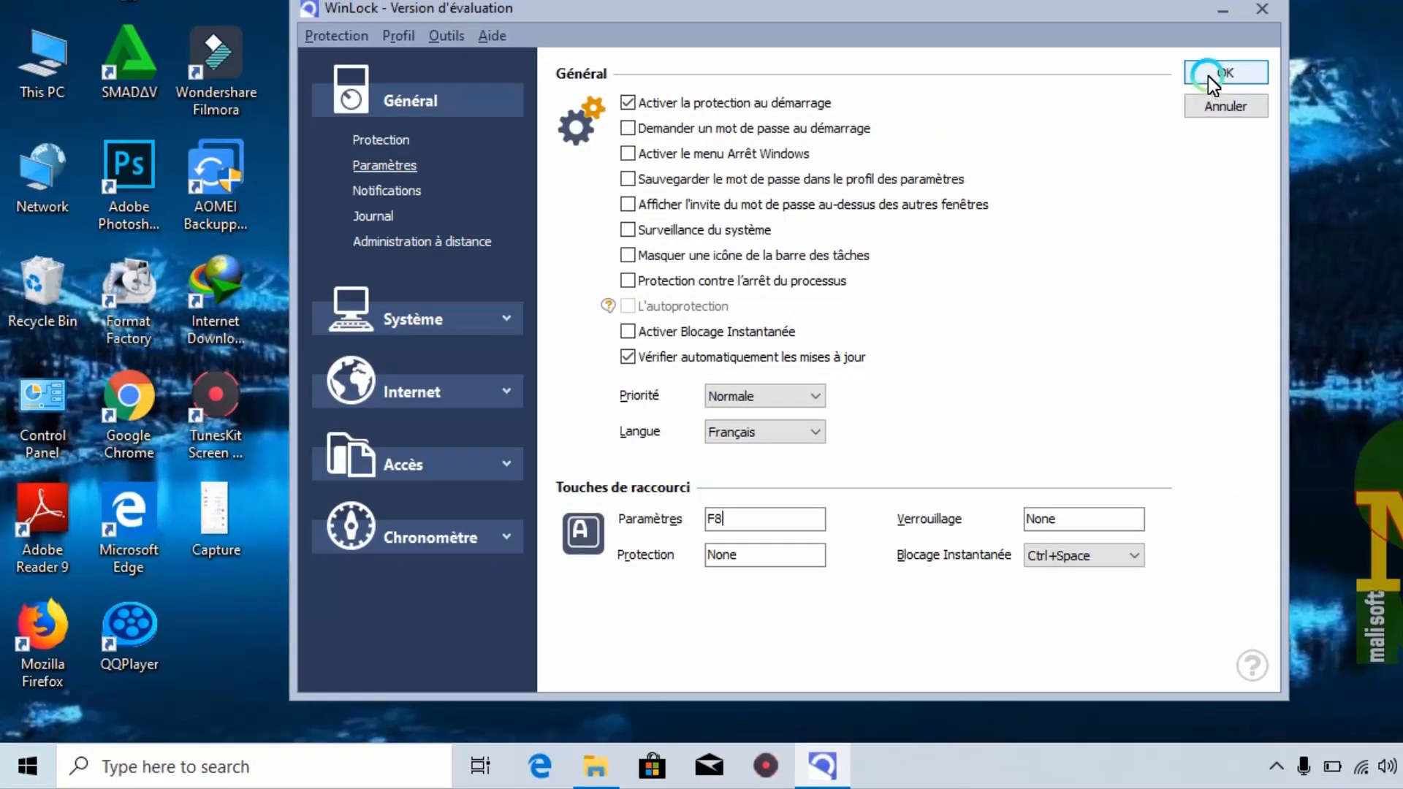
left_click(1208, 76)
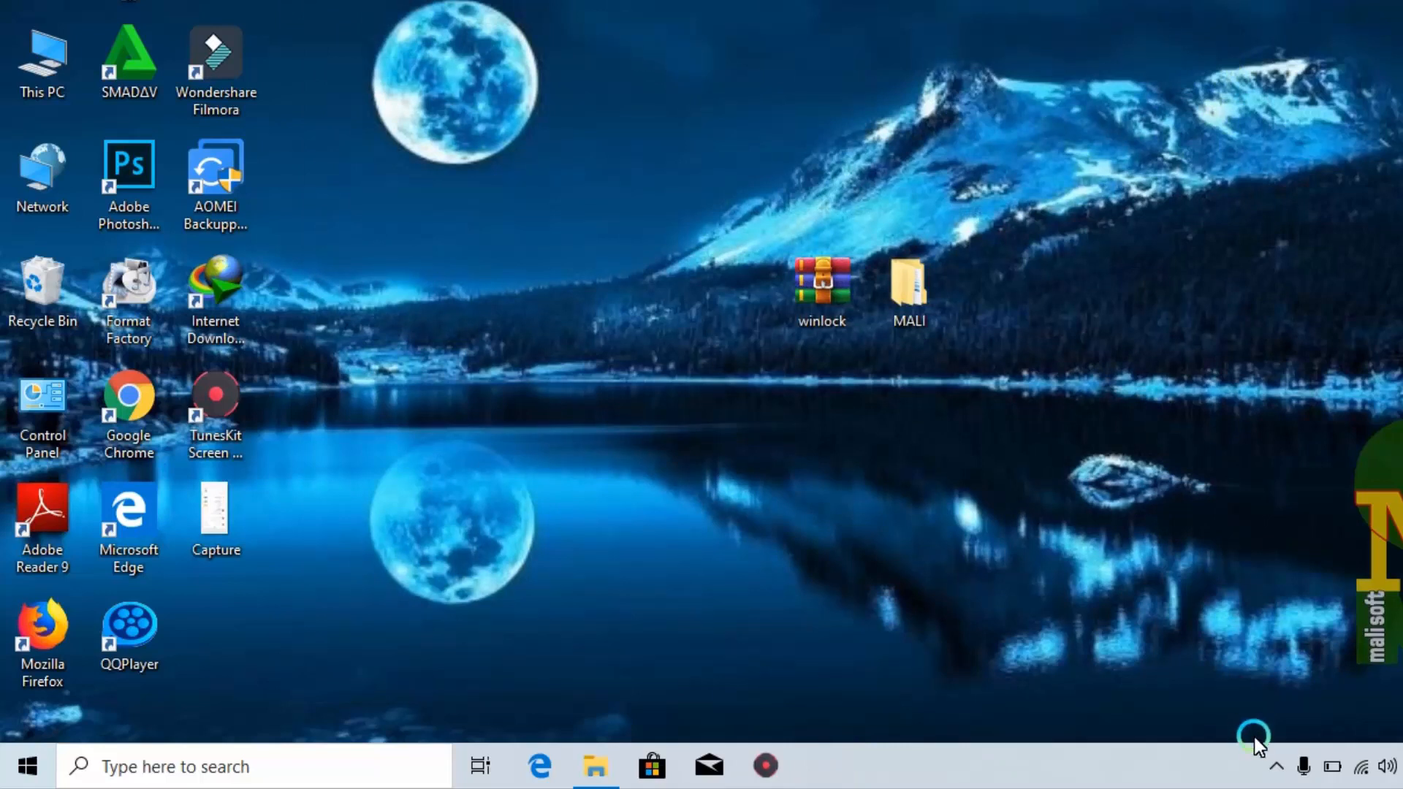
Reopen WinLock by entering the account password
left_click(1276, 766)
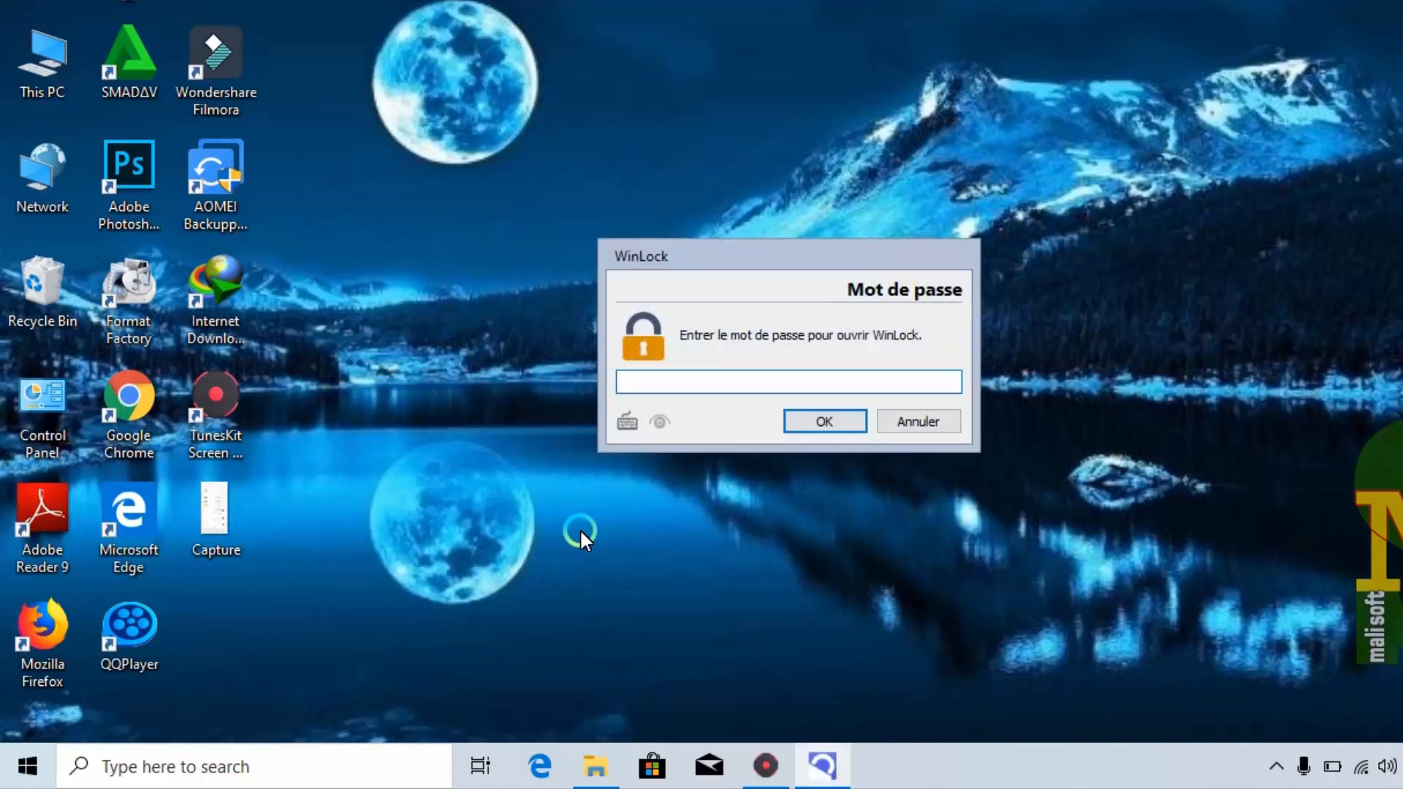
type("12345678")
key("Return")
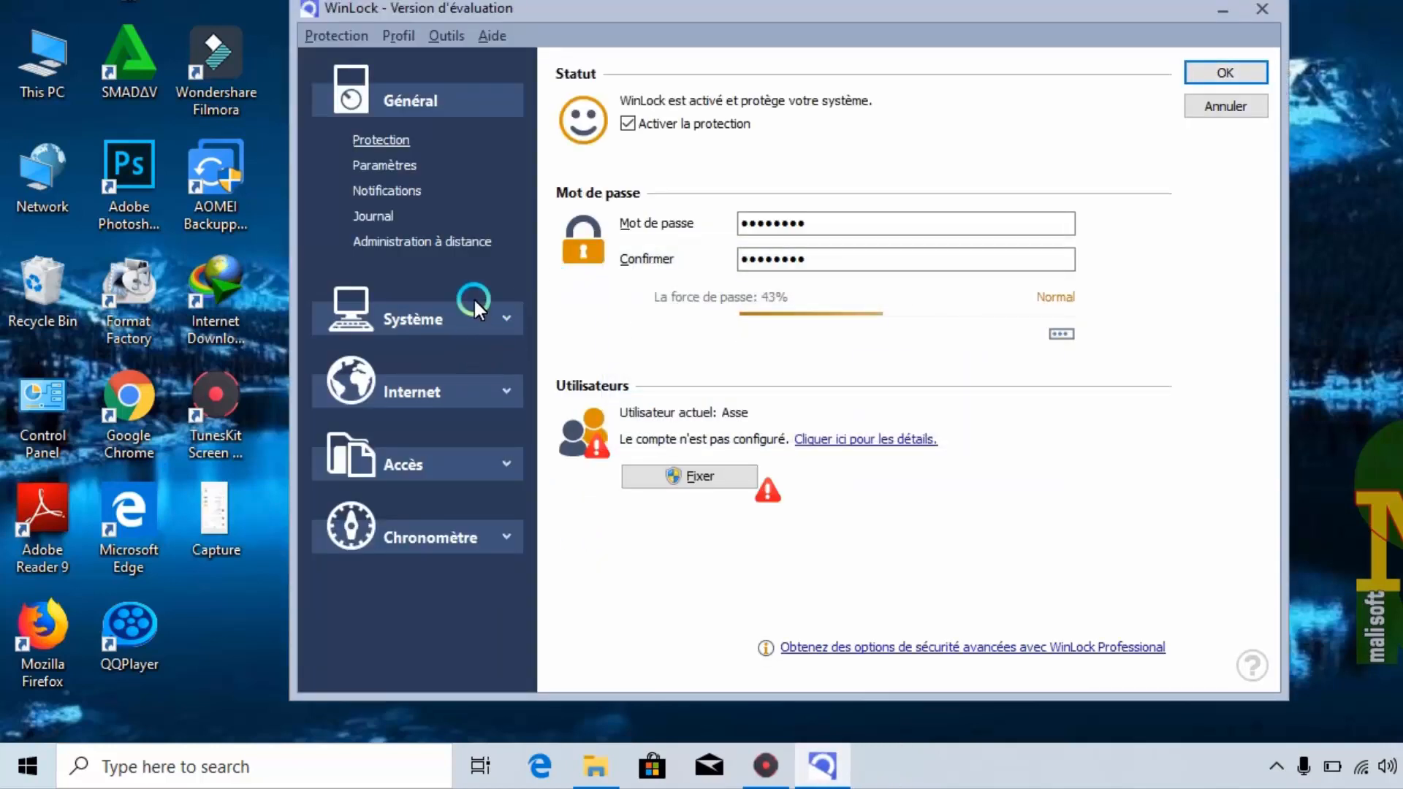
Leave Masquer une icône unchecked on the Paramètres page, save with OK, and show the hidden tray icons
left_click(379, 163)
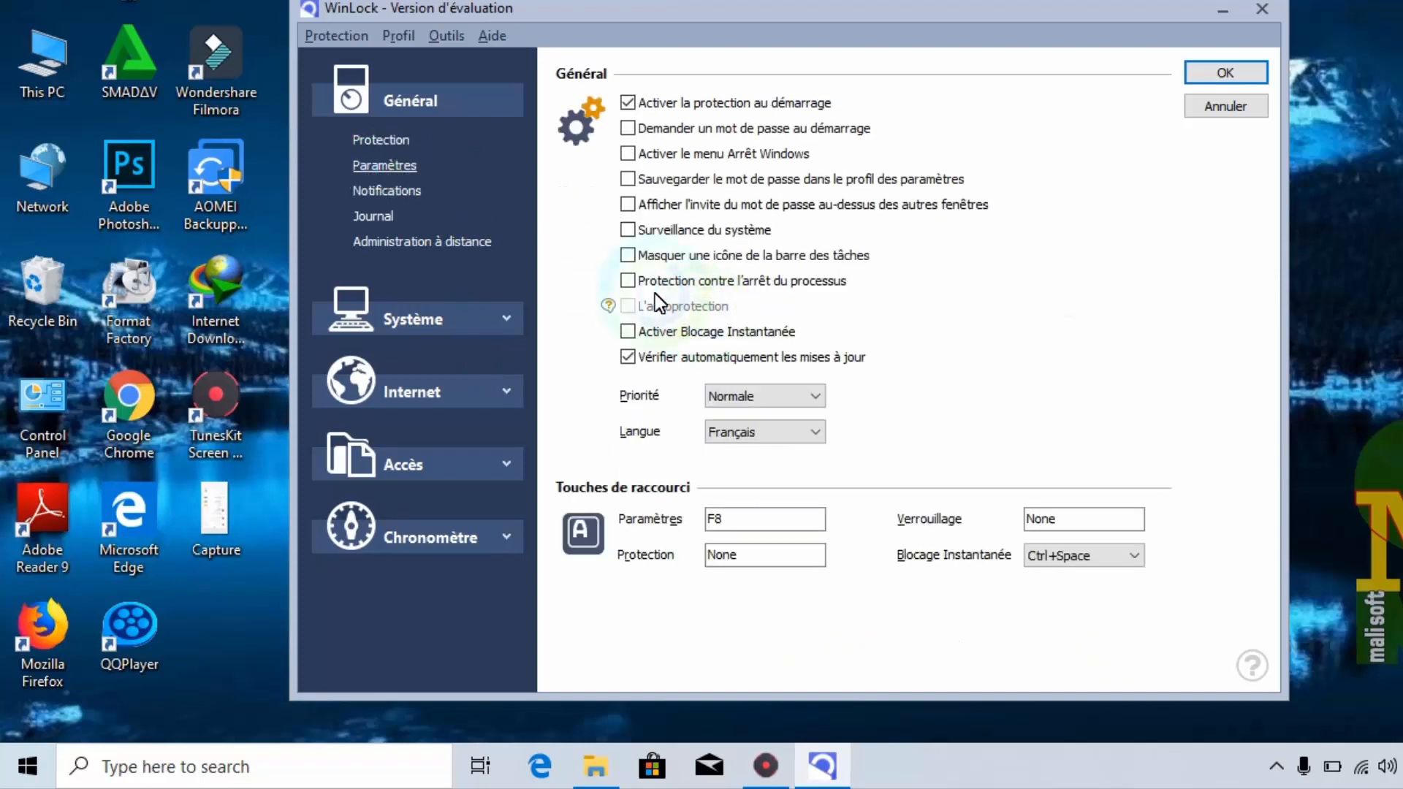
left_click(628, 255)
left_click(642, 256)
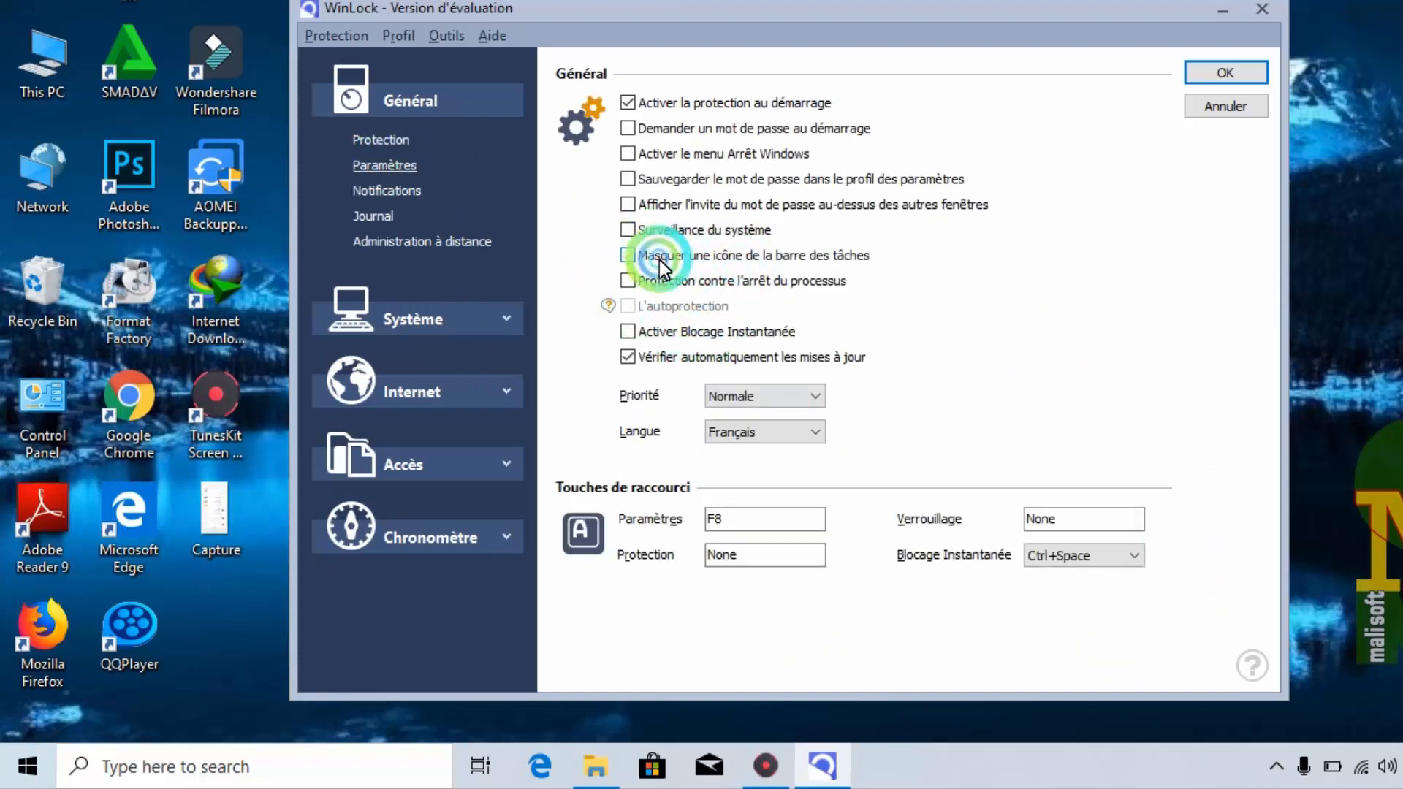
left_click(1209, 73)
left_click(1277, 766)
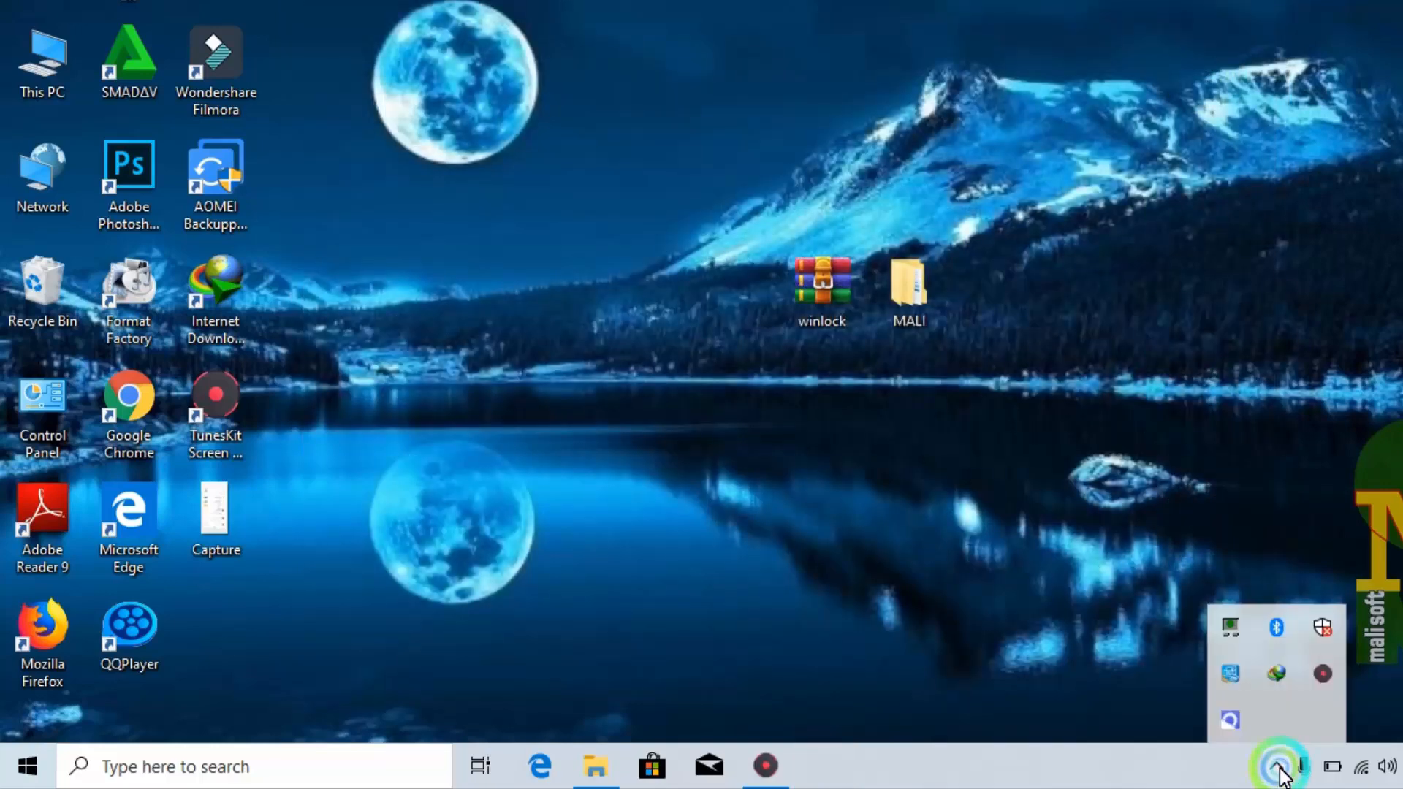
Choose Arrêter from the WinLock tray icon menu and confirm it with the password
right_click(1234, 722)
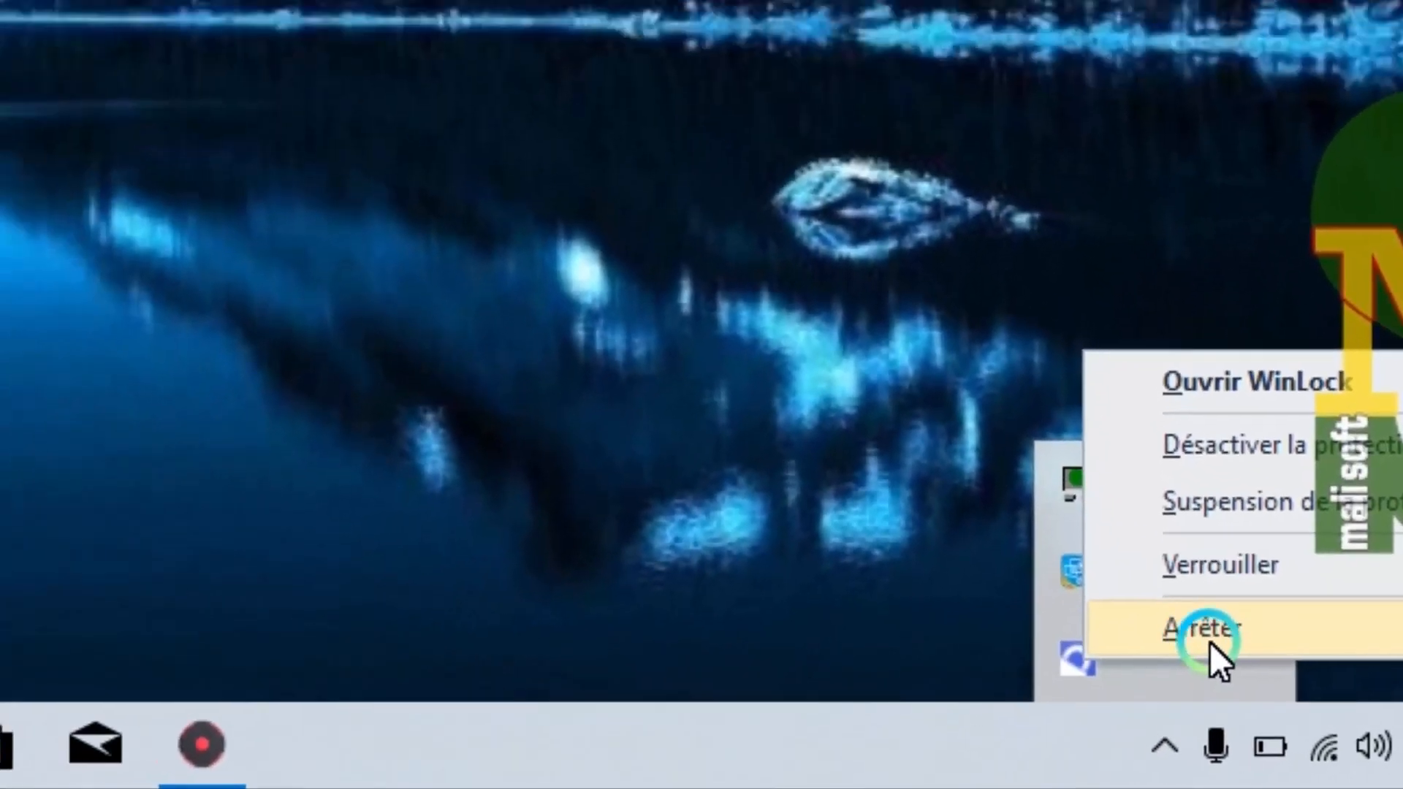
left_click(1300, 704)
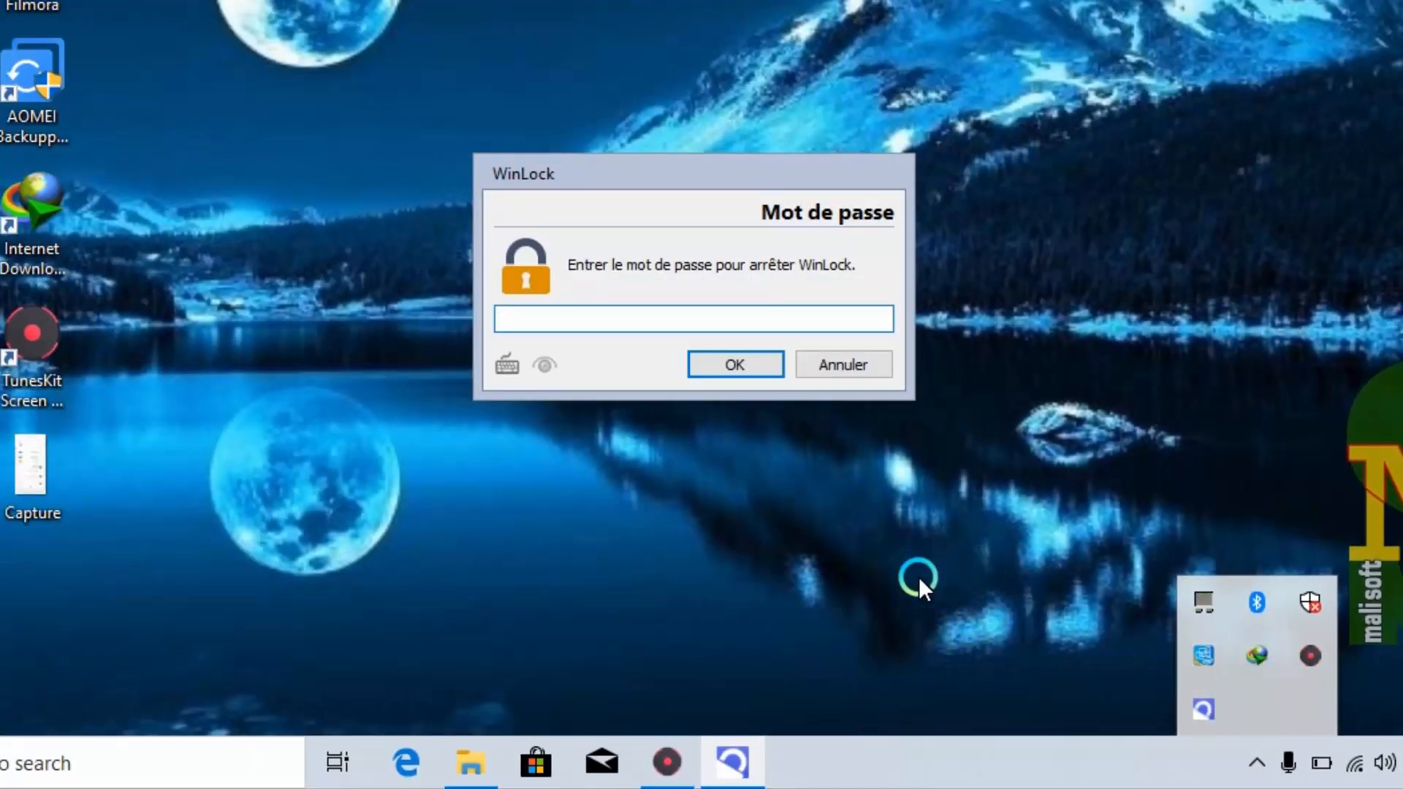
type("•••••")
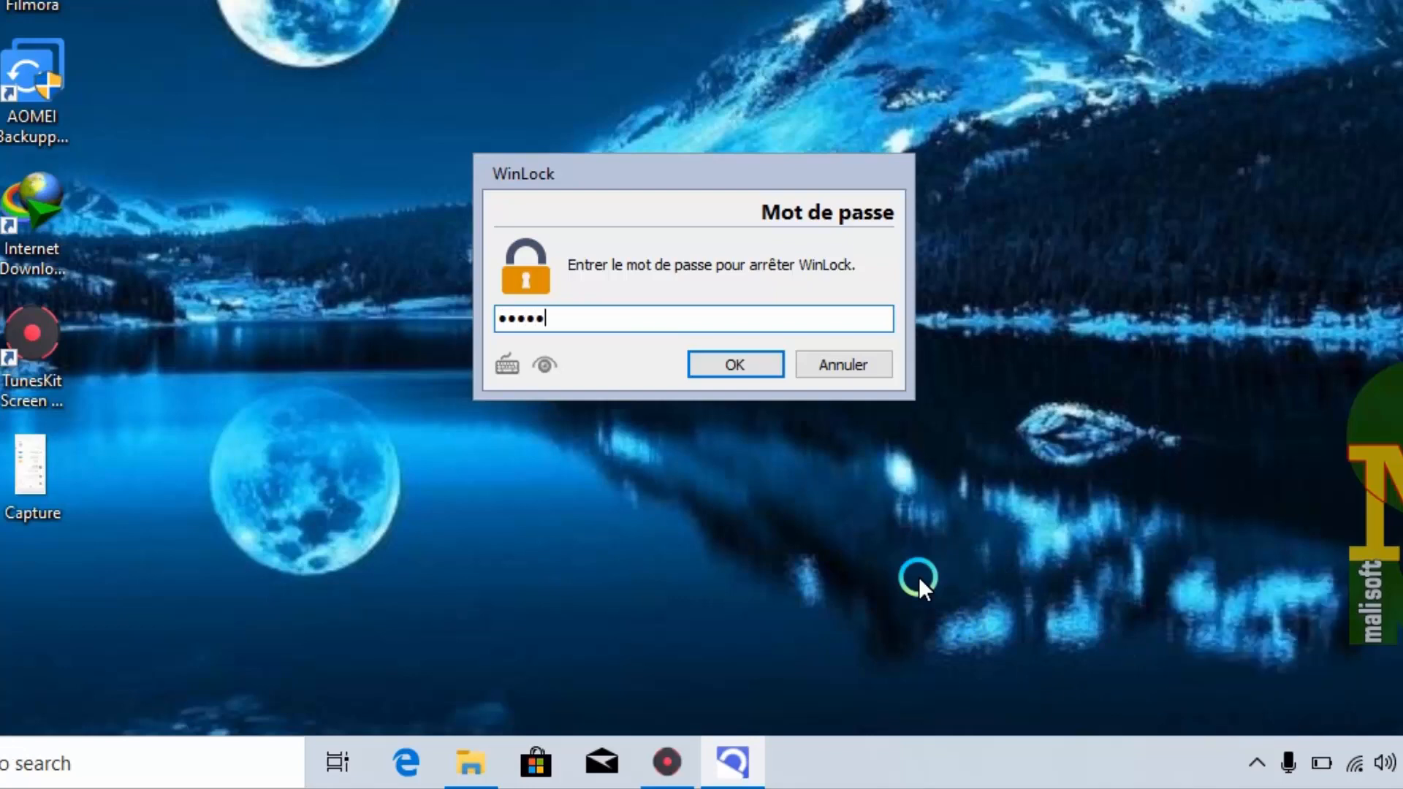
type("•••")
key("Return")
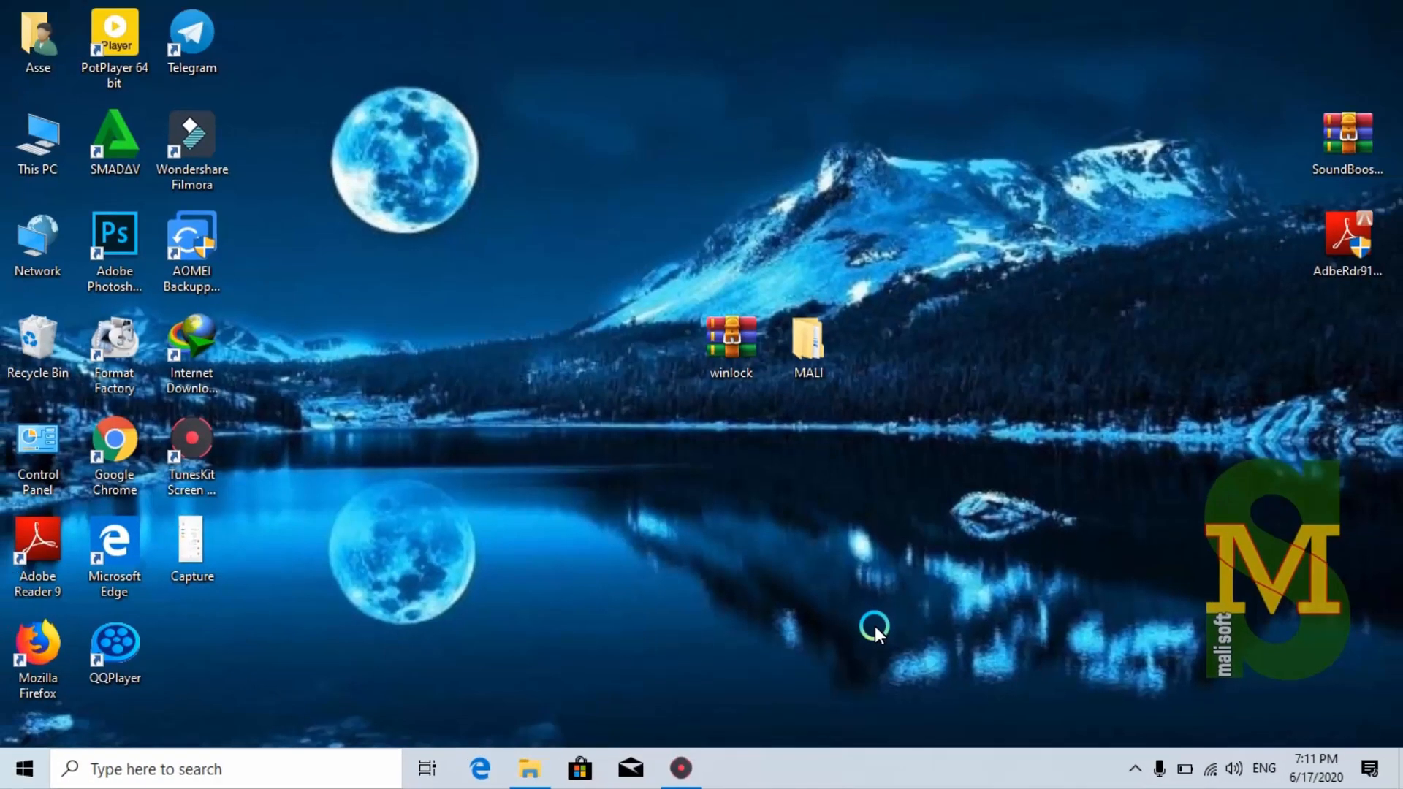
Uninstall WinLock from Control Panel's Programs and Features, confirming complete removal
double_click(41, 450)
left_click(437, 396)
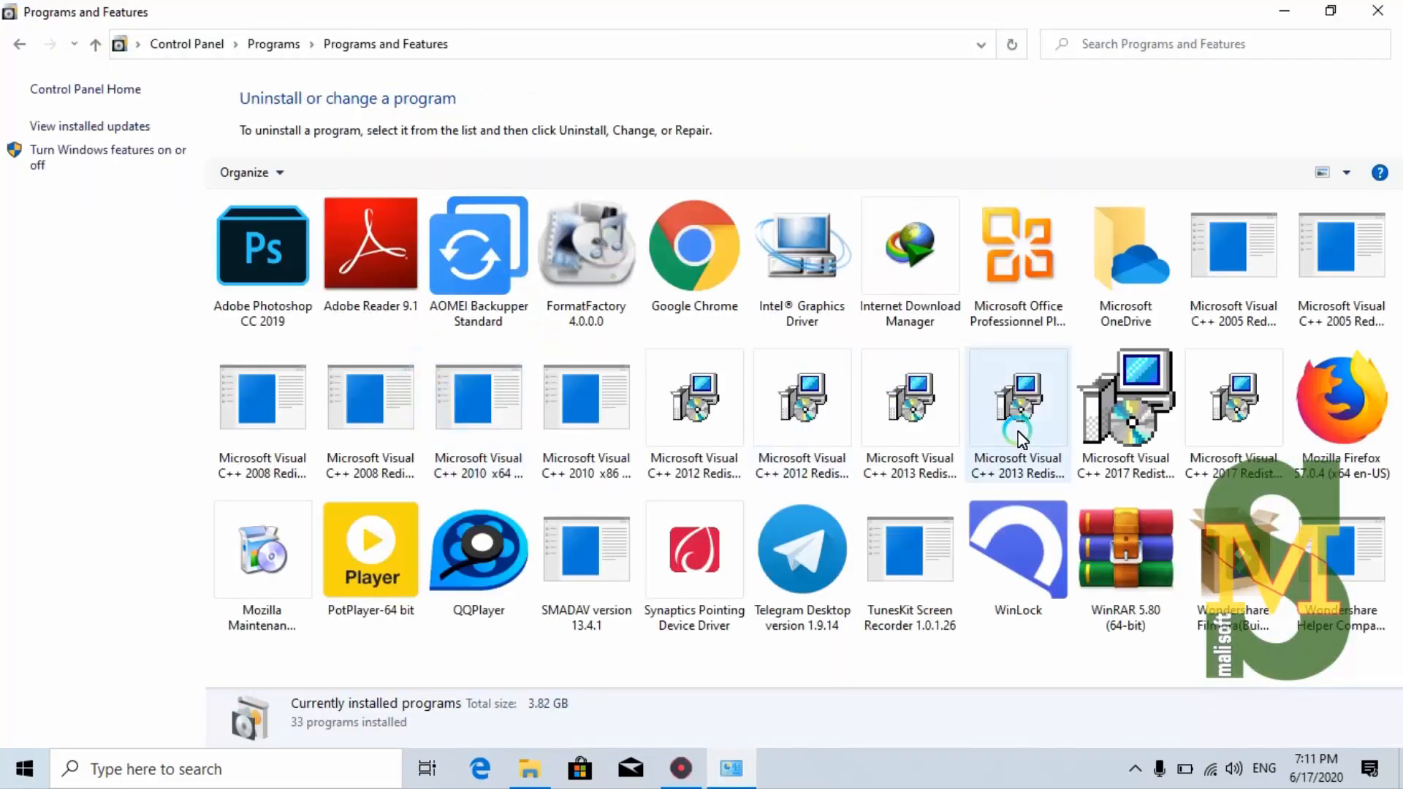
left_click(1021, 574)
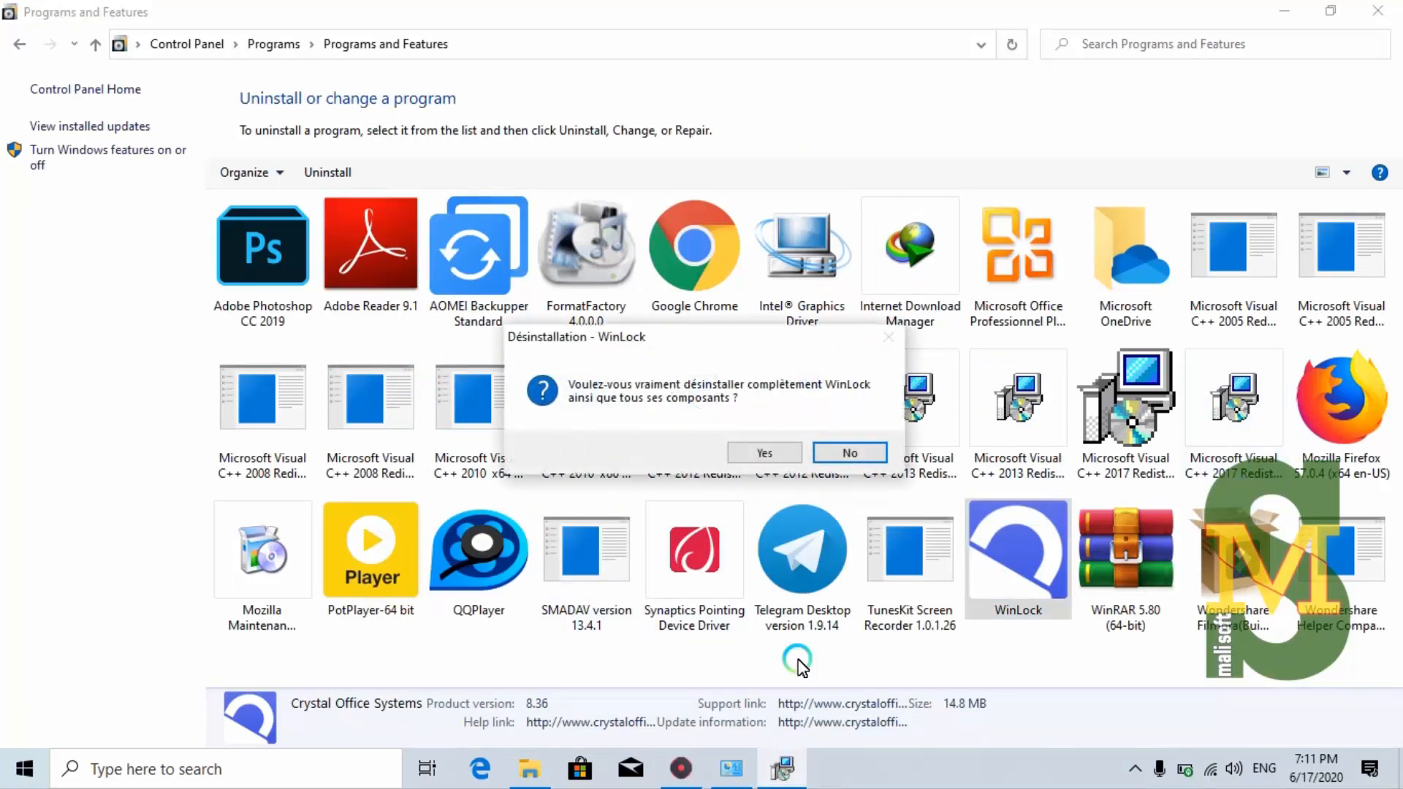
left_click(787, 453)
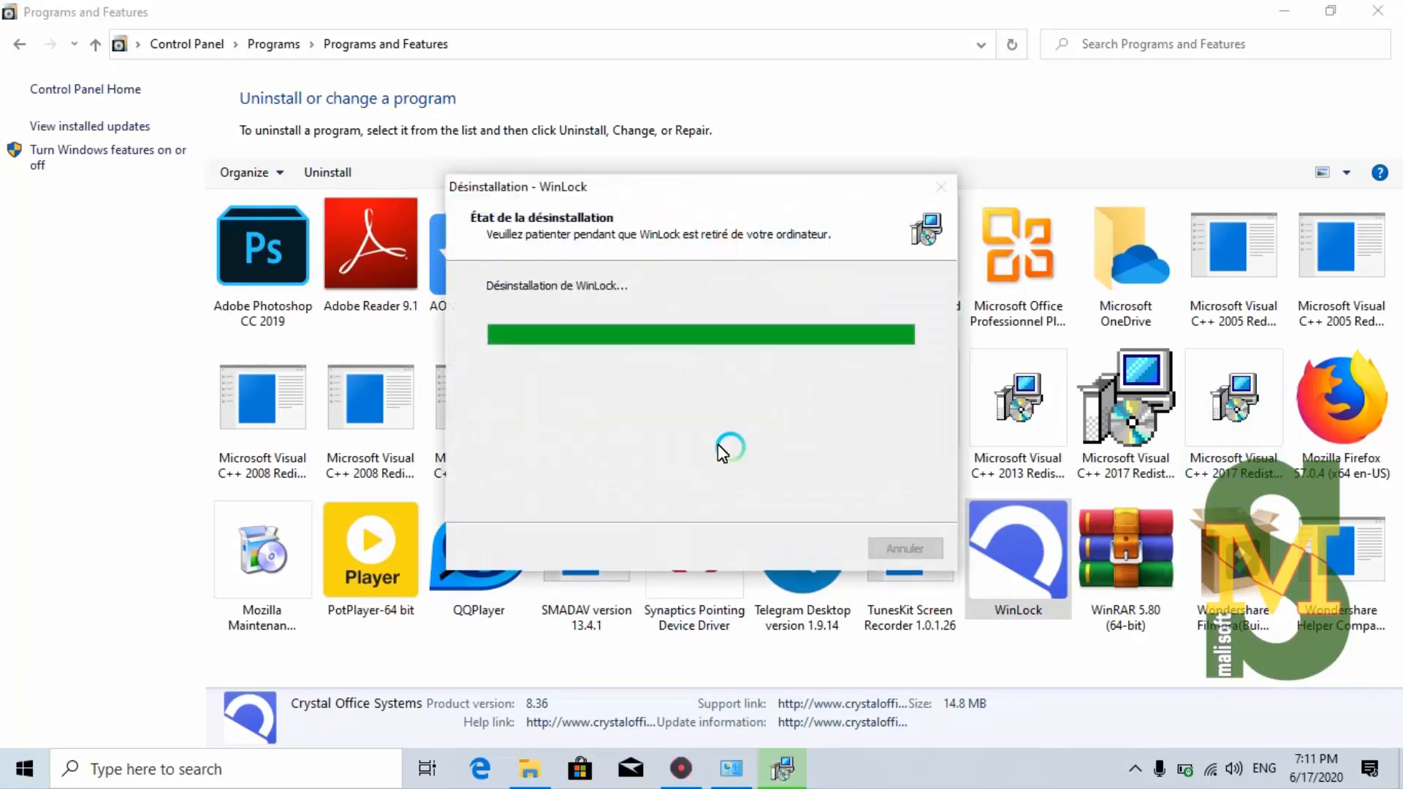